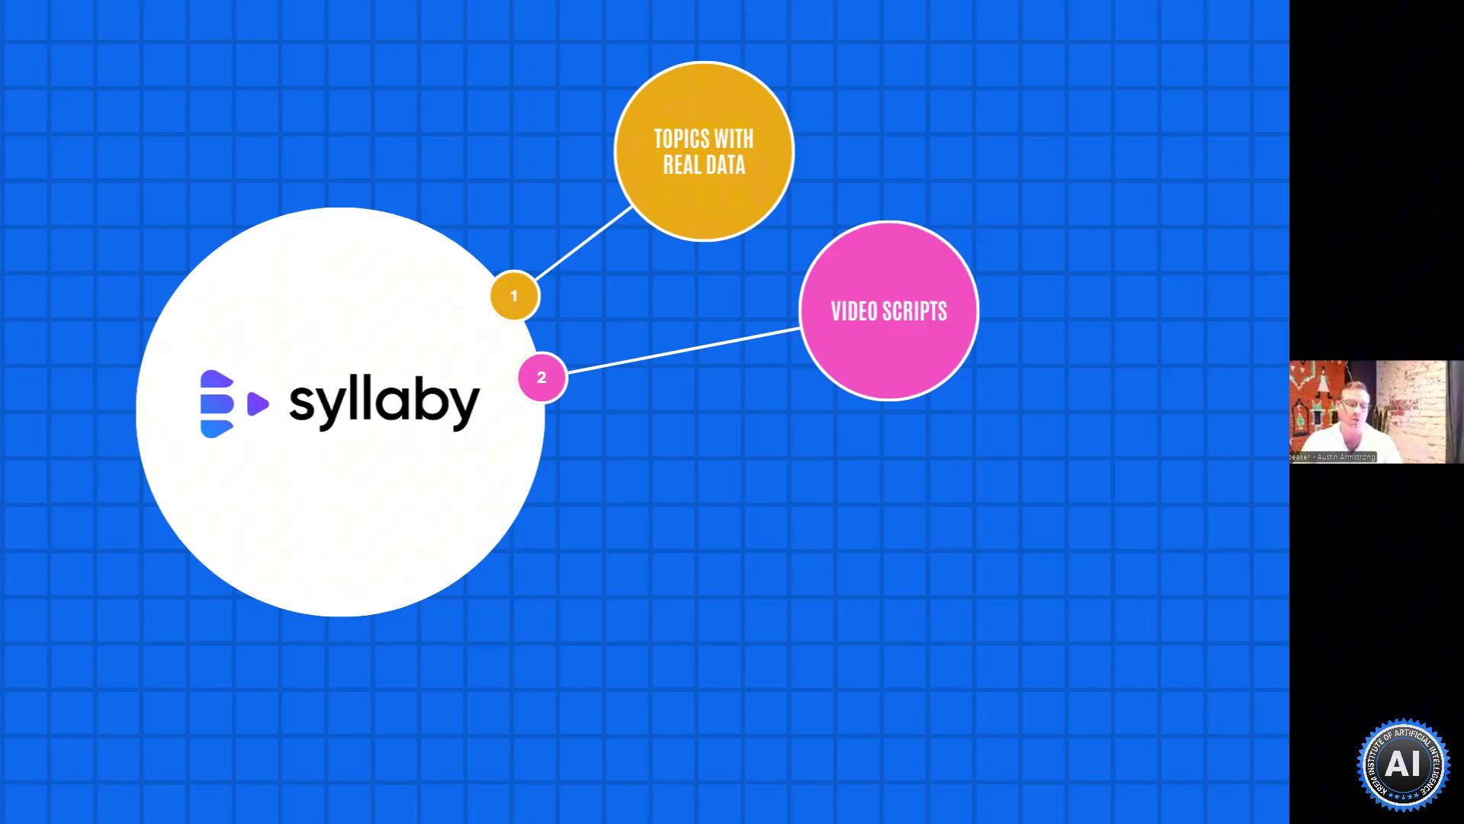
# Leave the presentation slide and bring up the Syllaby dashboard in the browser
pyautogui.hotkey('alt', 'Tab')
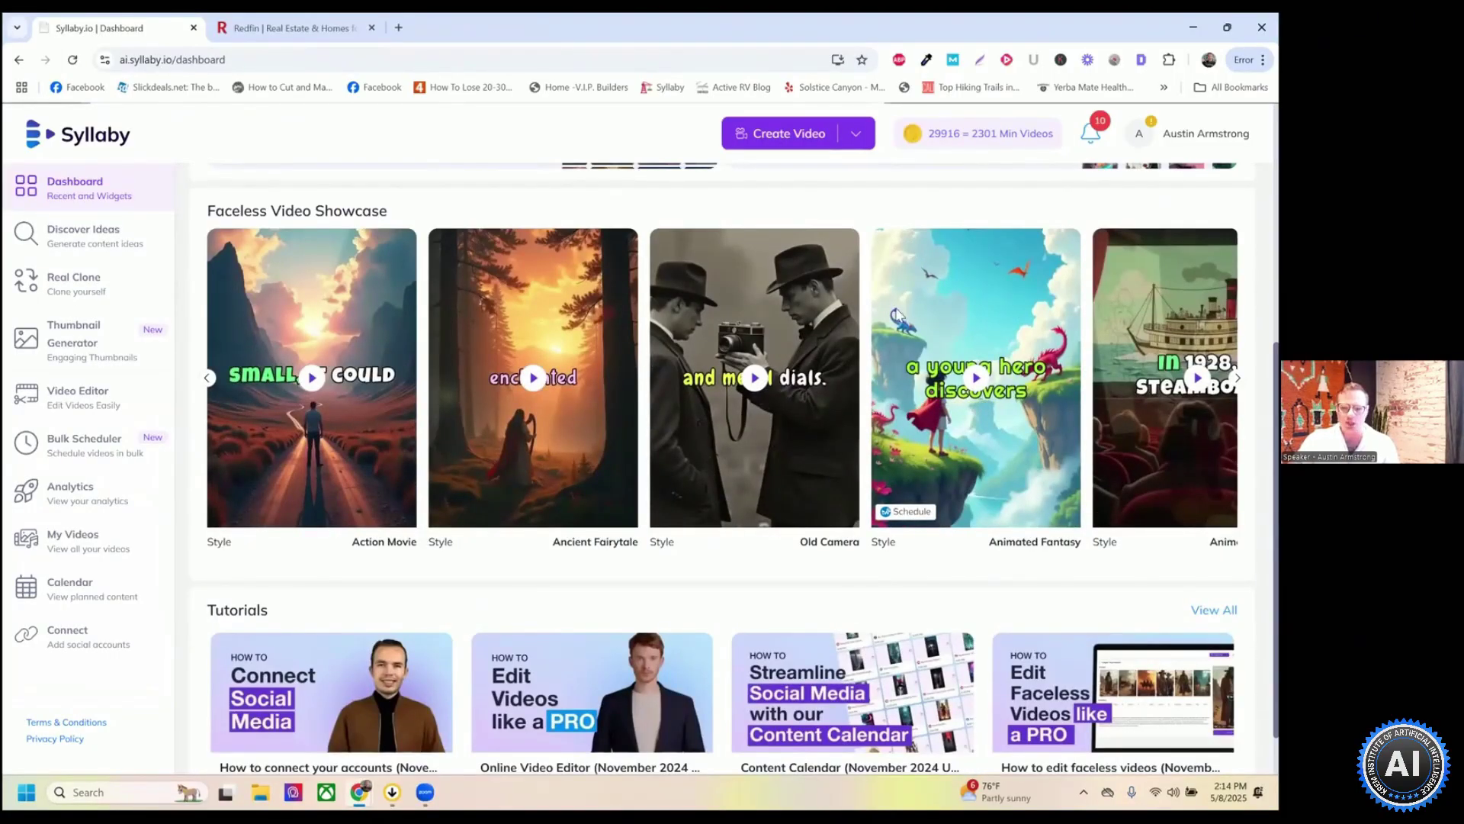
# Go to Discover Ideas and list the available search platforms, Google through TikTok
pyautogui.scroll(4, 657, 363)
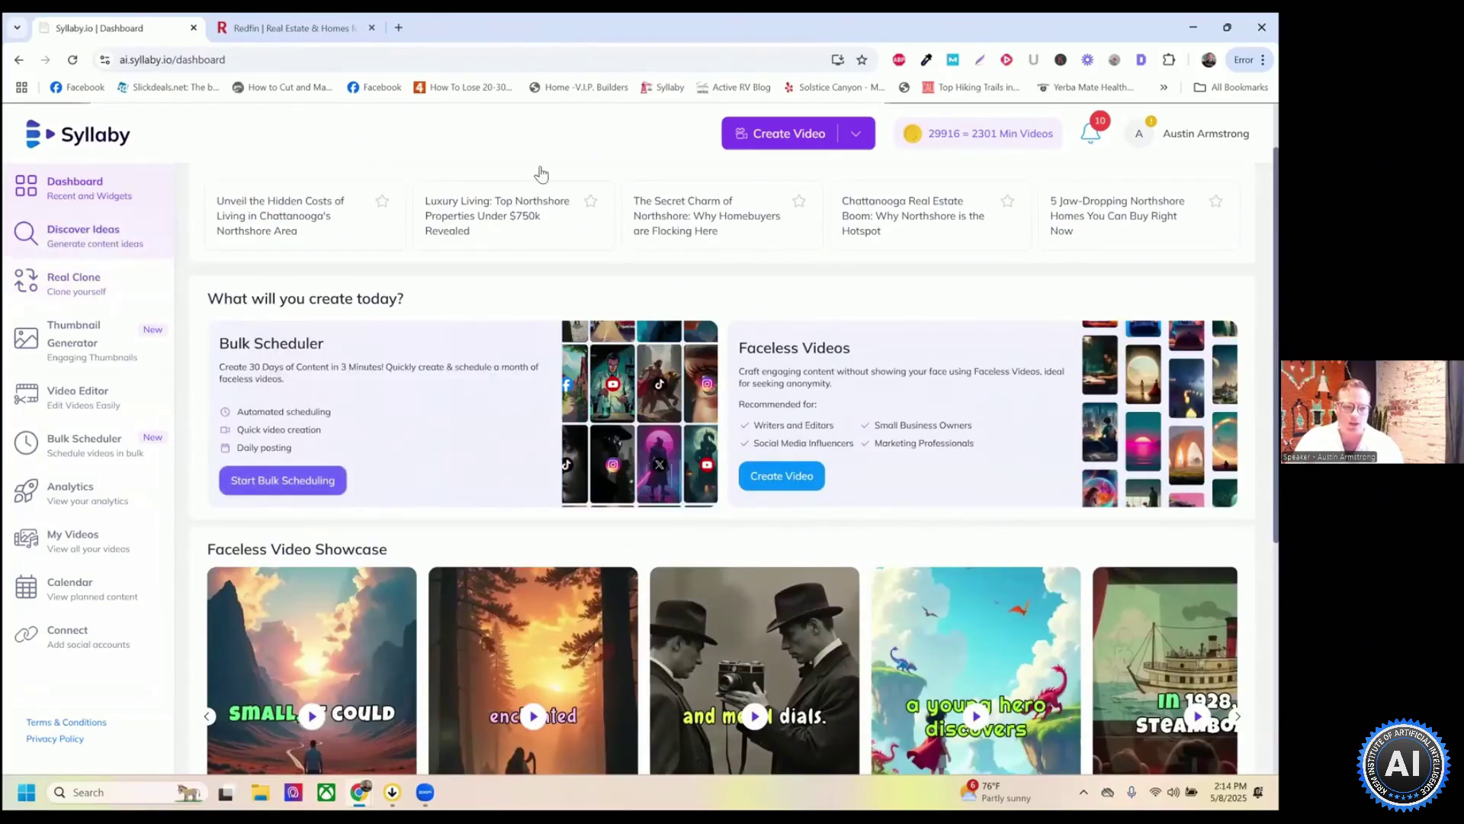
pyautogui.scroll(1, 90, 268)
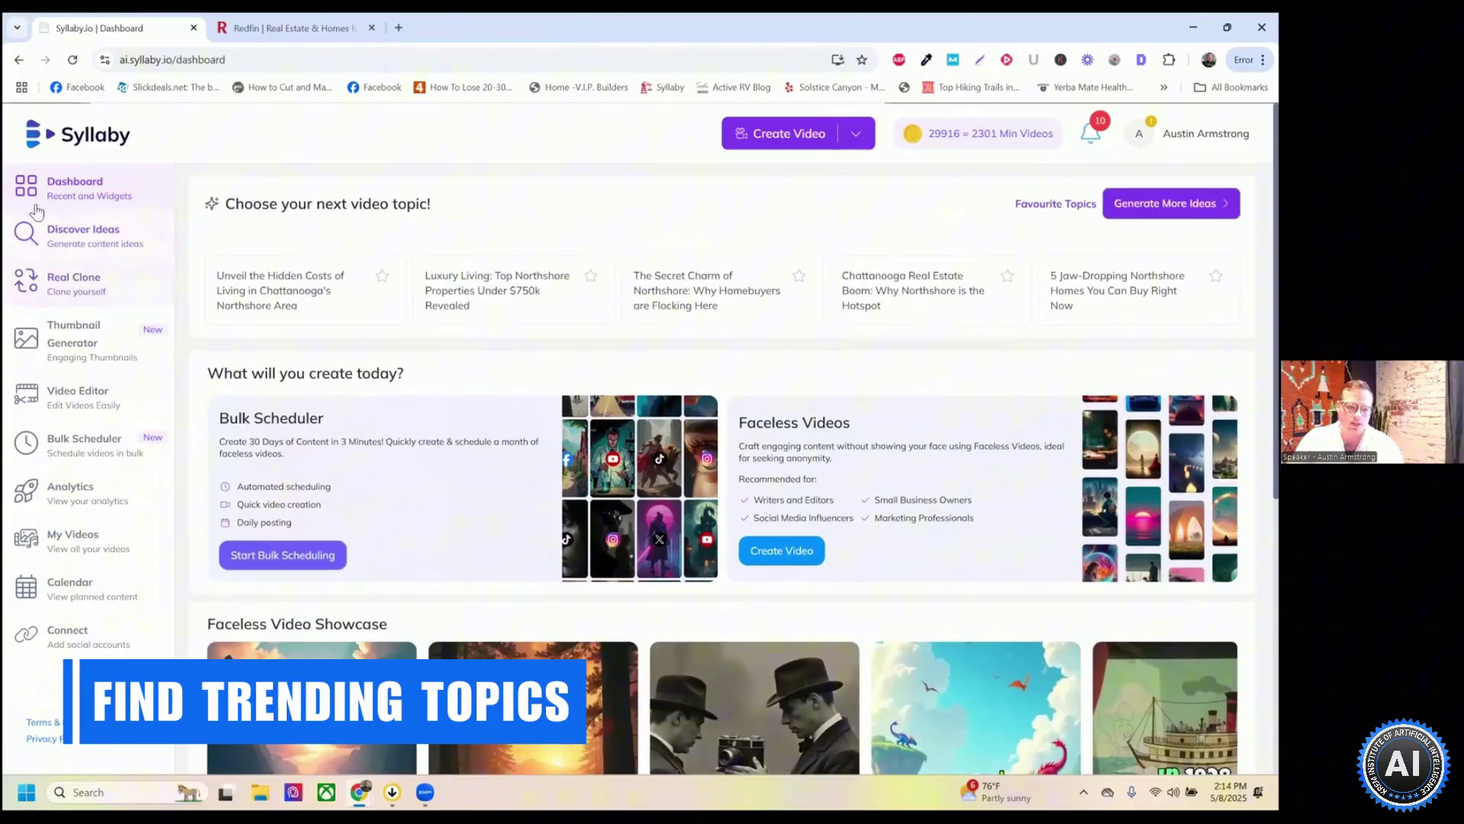
pyautogui.click(80, 232)
pyautogui.click(294, 360)
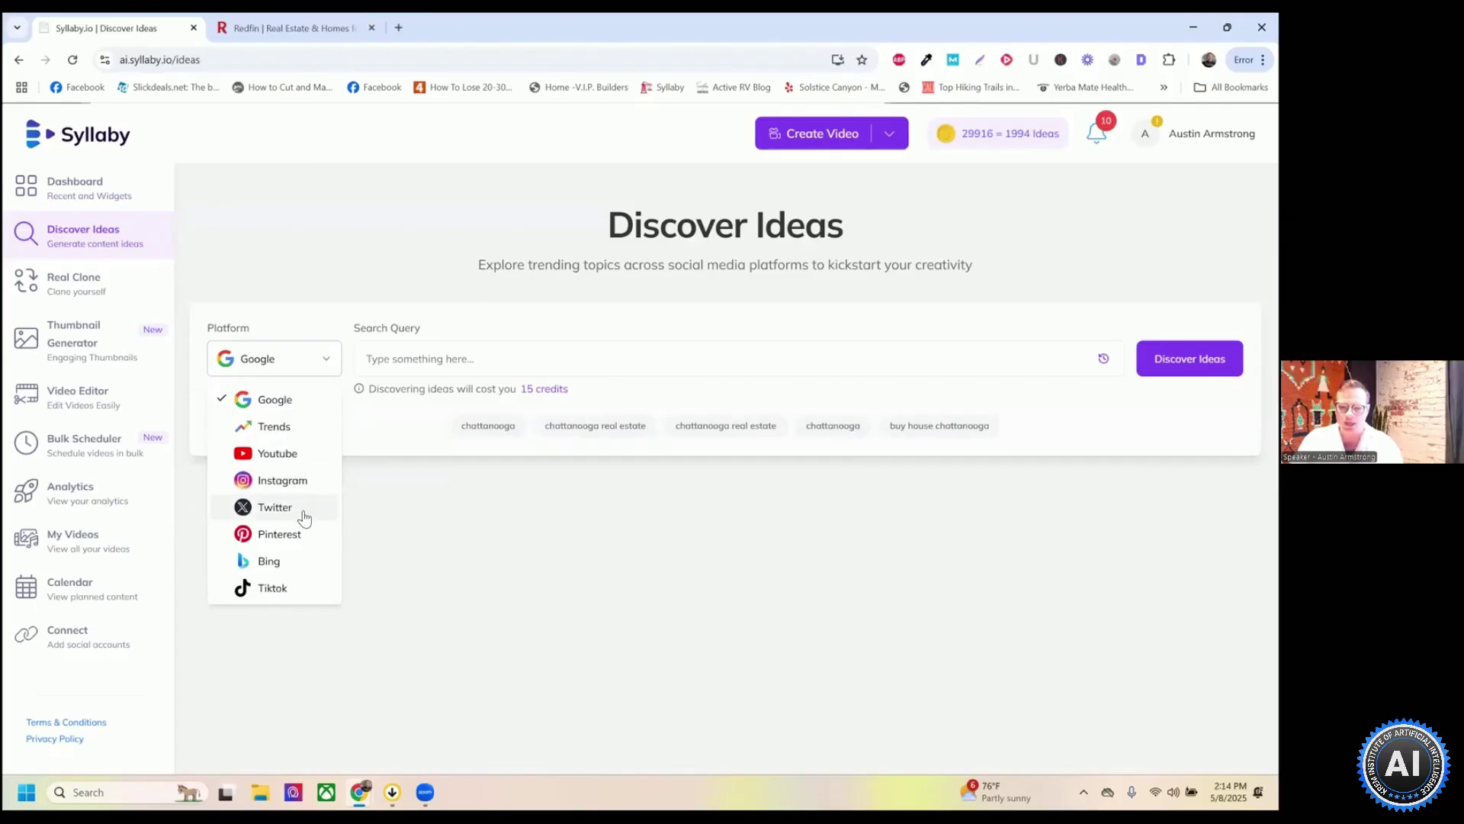
# Search Google for 'Chattanooga real estate' and review the keyword volume, trend, CPC and competition
pyautogui.click(518, 568)
pyautogui.click(528, 364)
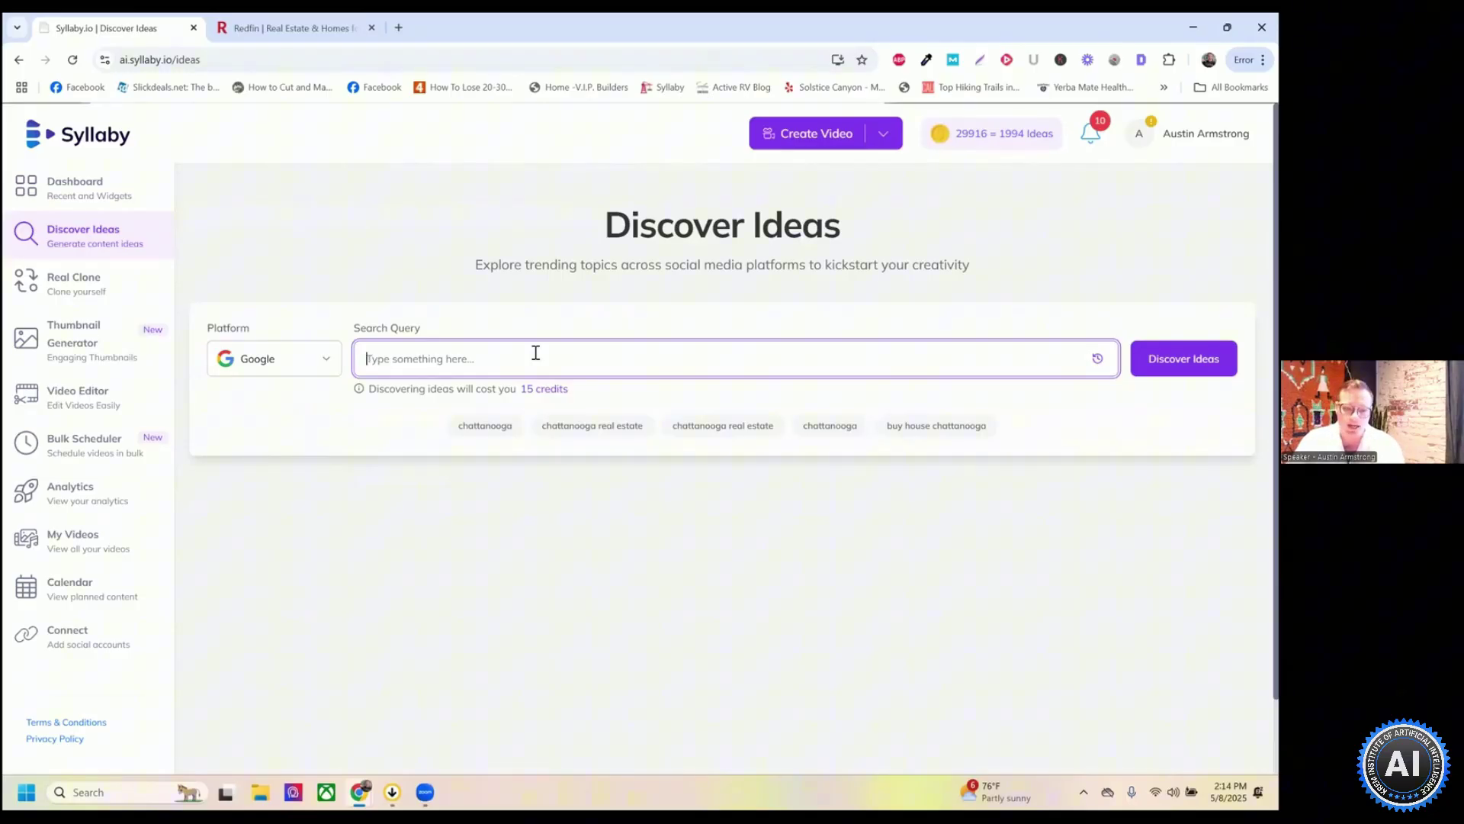
pyautogui.write('Chattanooga real estate')
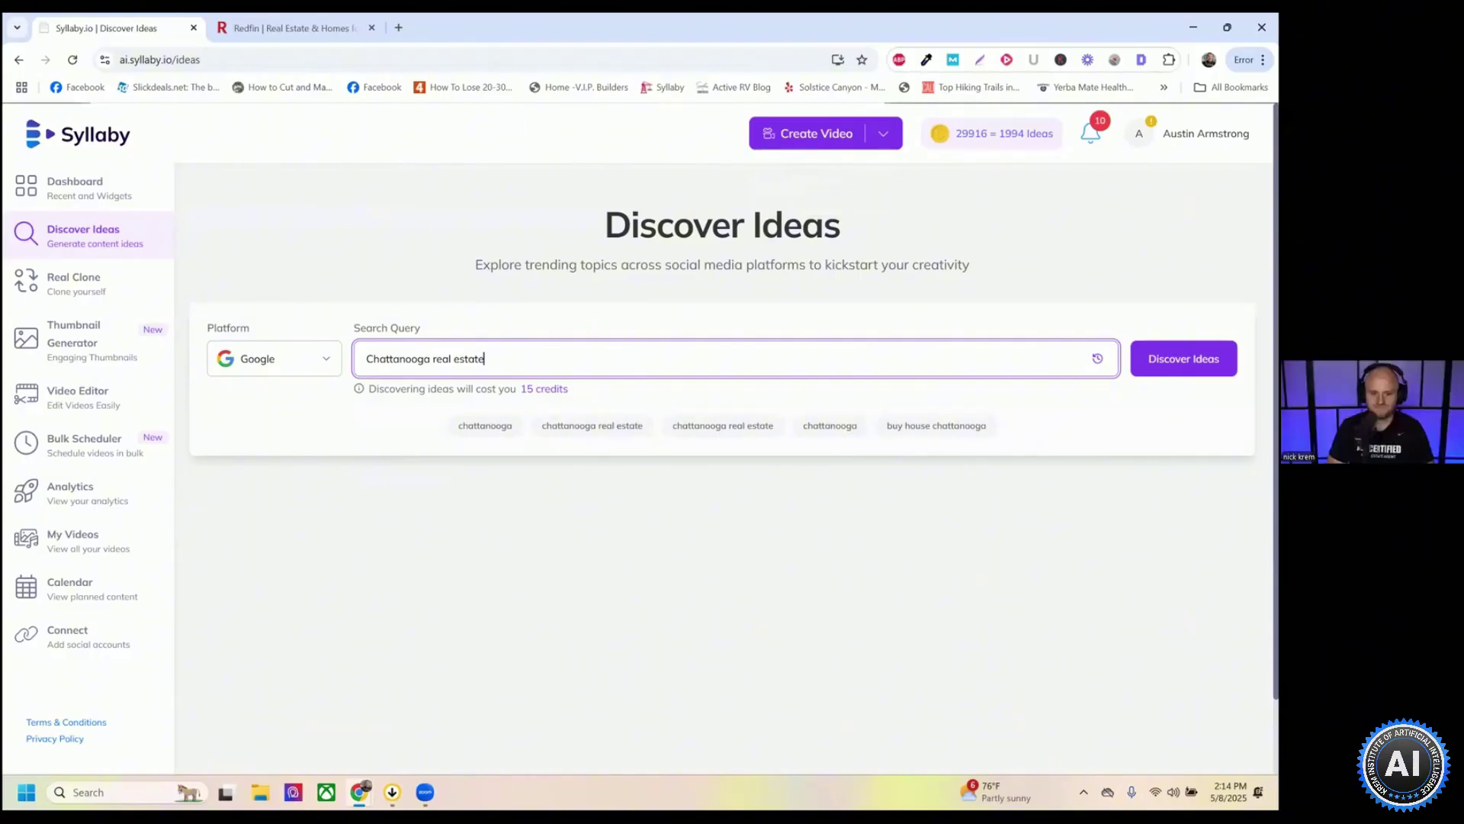
pyautogui.press('Return')
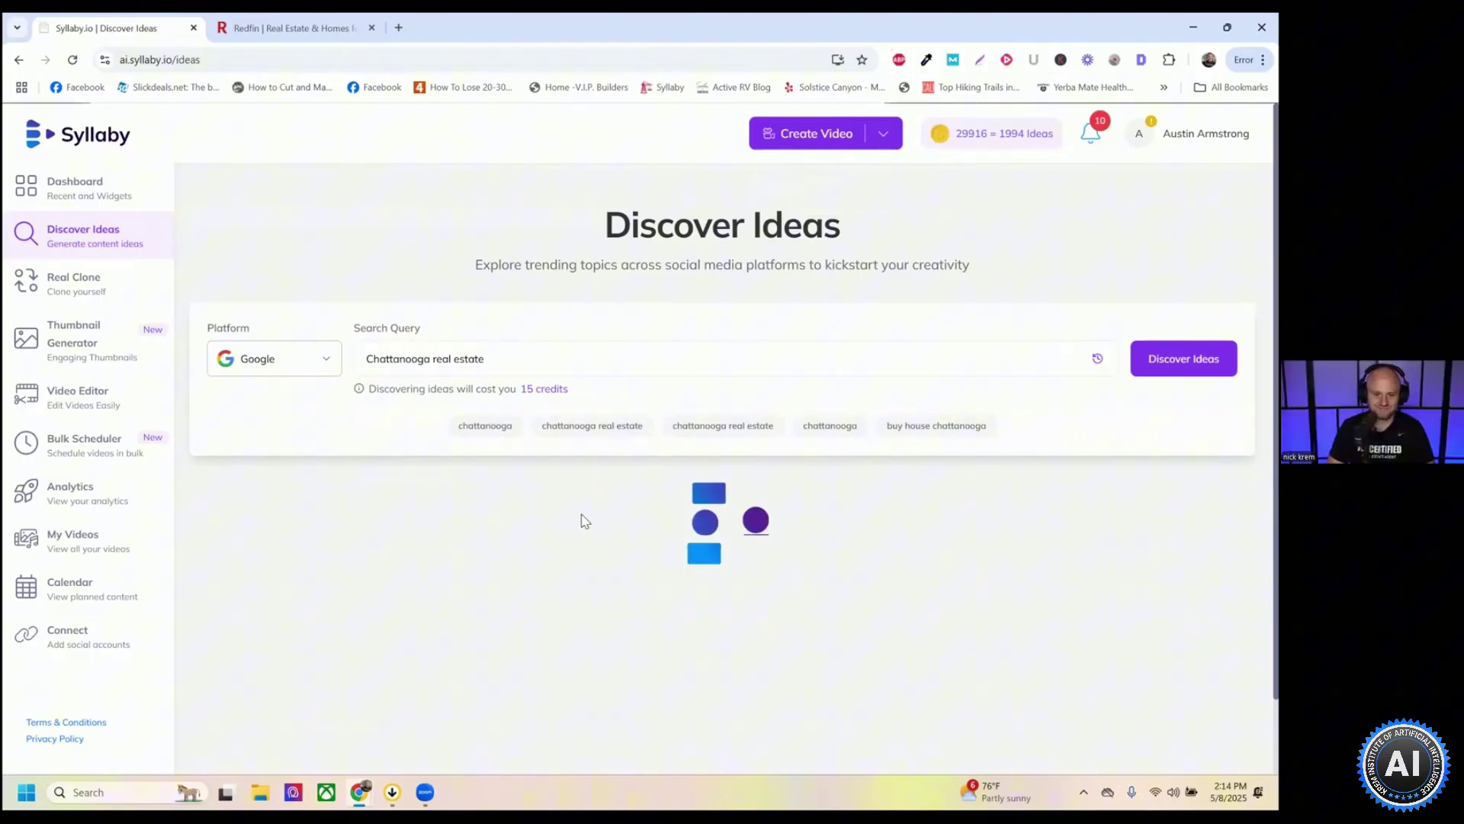
pyautogui.scroll(-2, 350, 447)
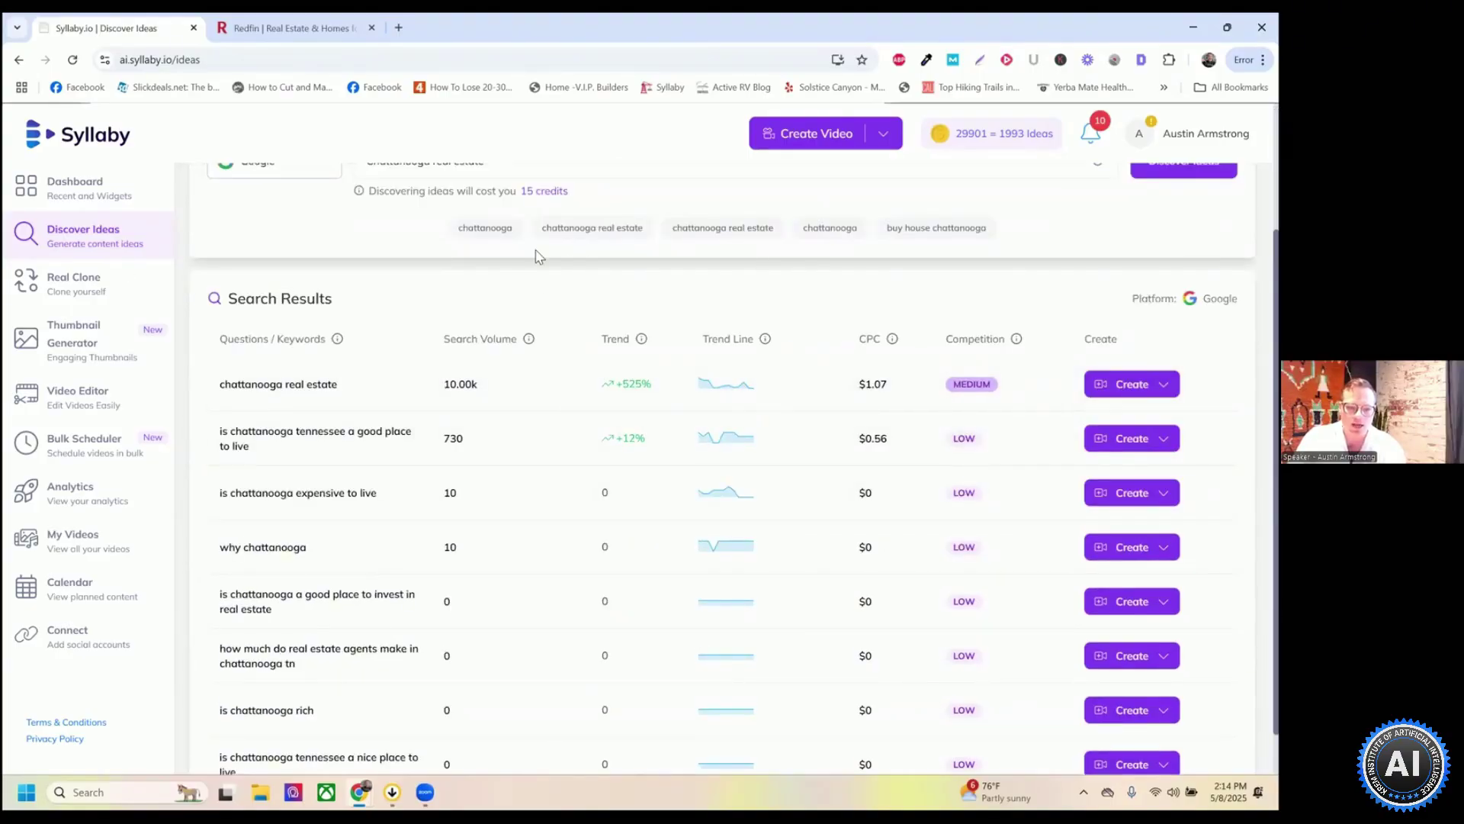
pyautogui.scroll(-1, 495, 528)
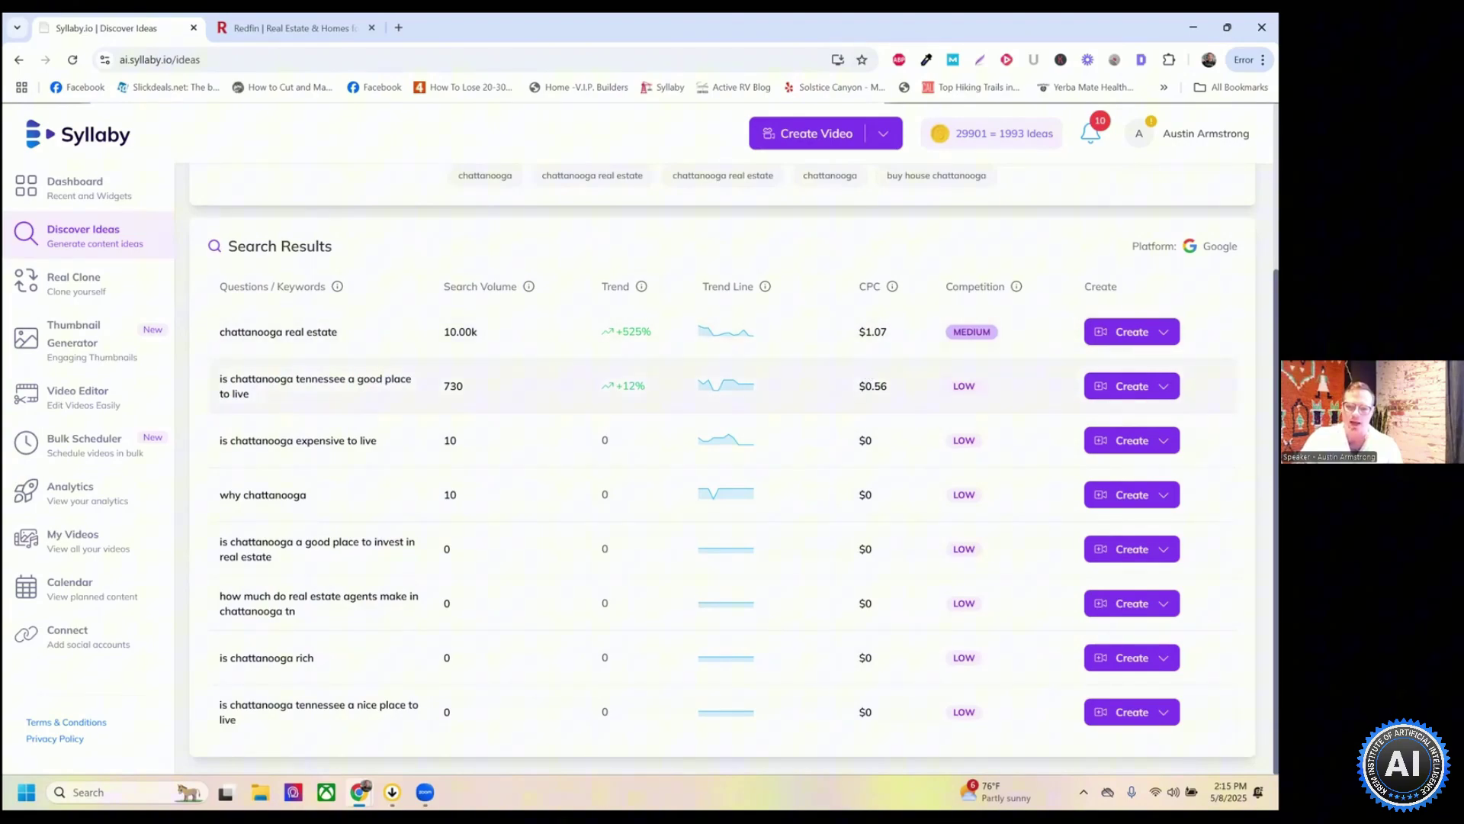
# Start a faceless video from 'is chattanooga tennessee a good place to live' and browse the image styles
pyautogui.click(1132, 386)
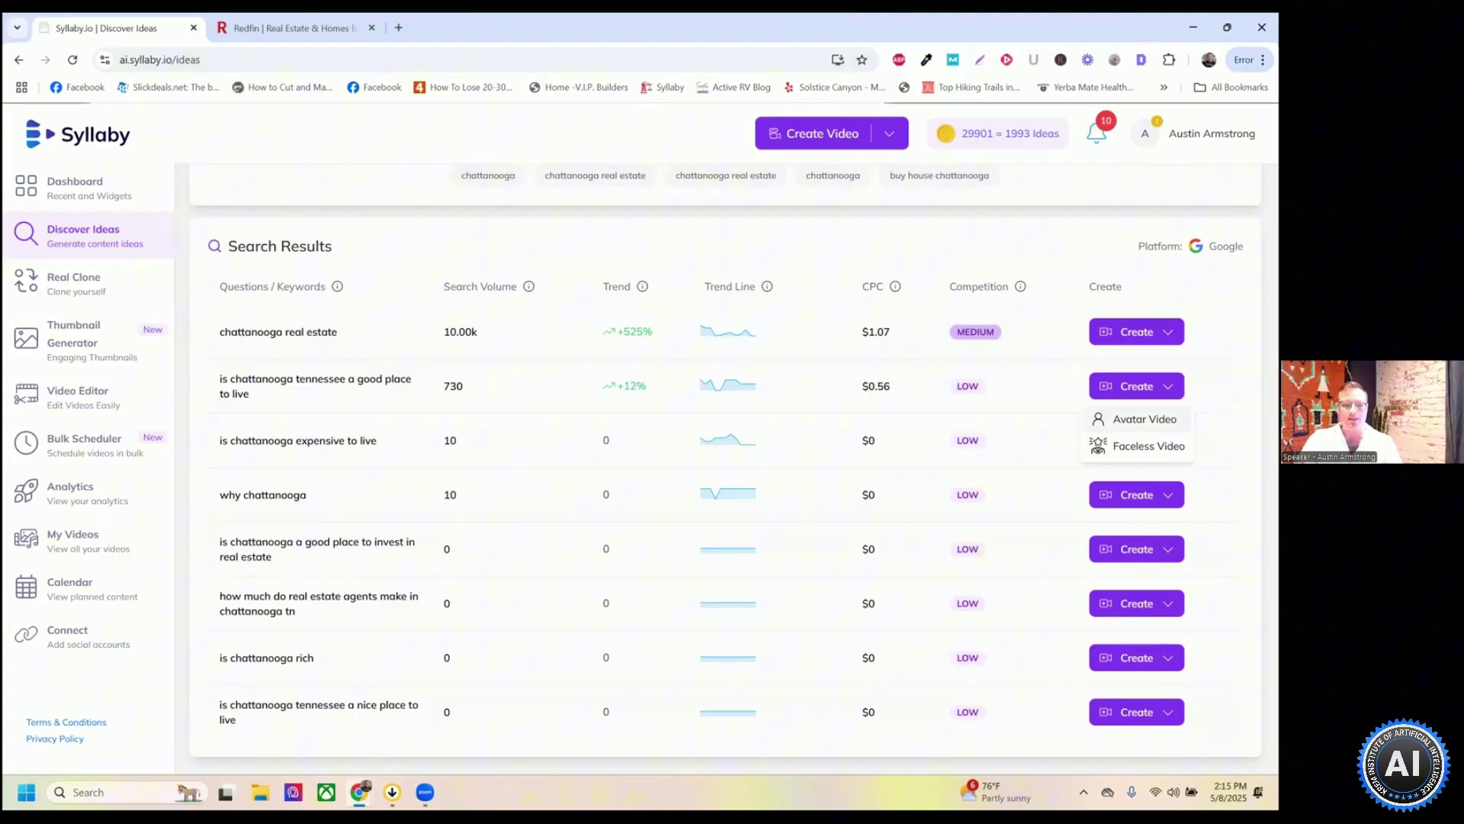
pyautogui.click(1144, 446)
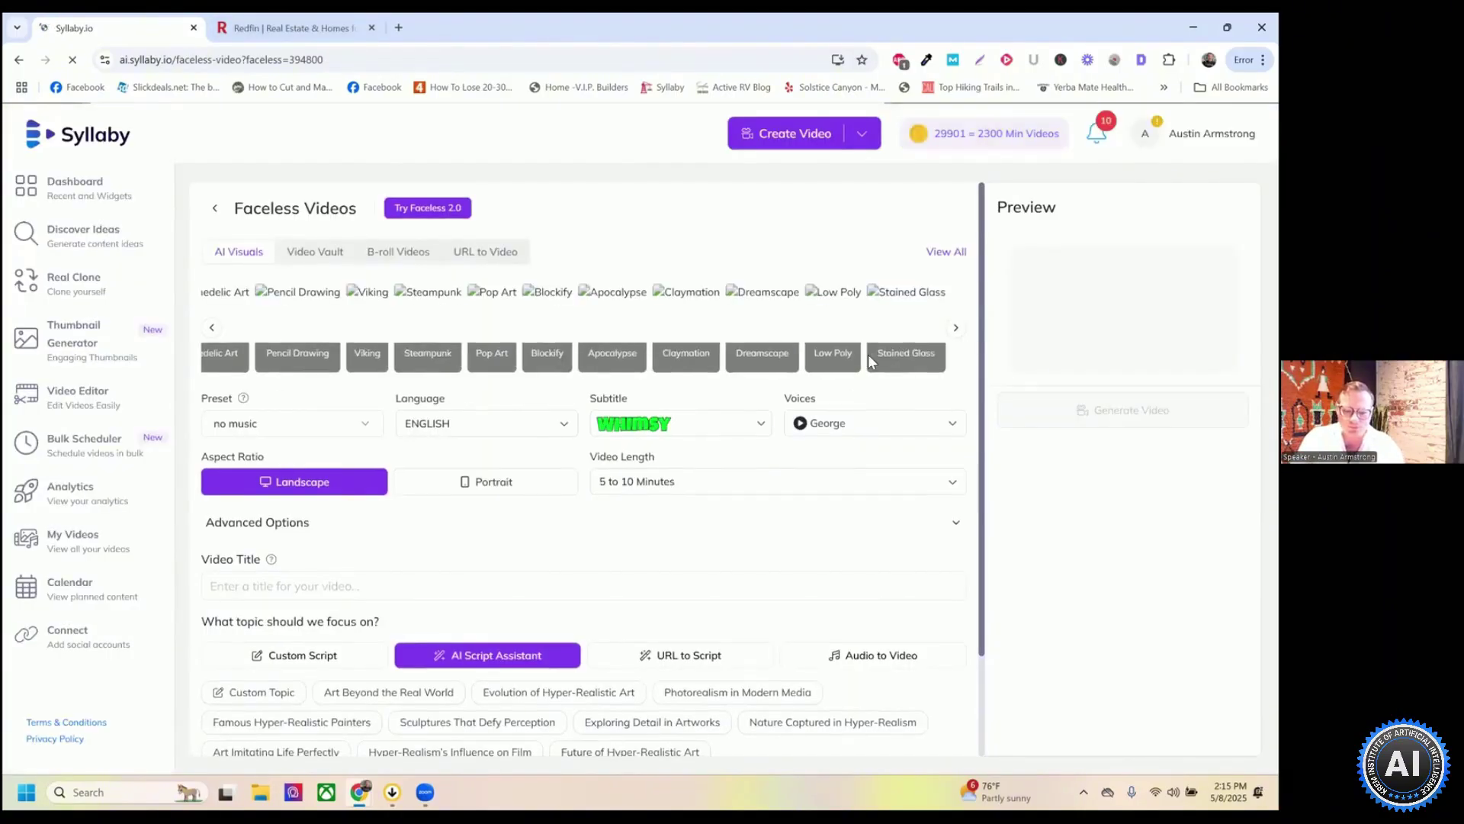
pyautogui.click(869, 358)
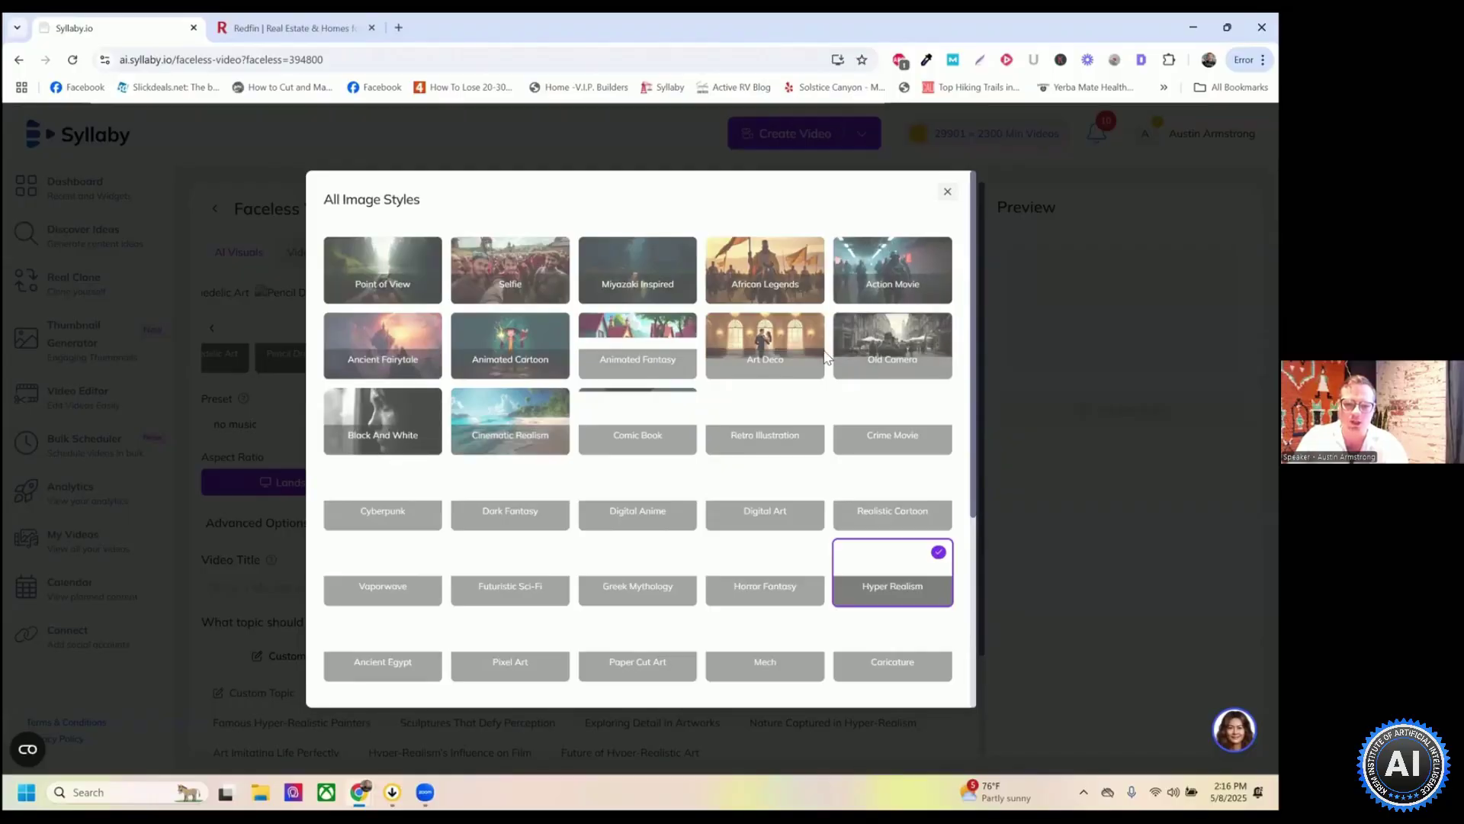
pyautogui.scroll(-3, 827, 358)
pyautogui.scroll(3, 775, 310)
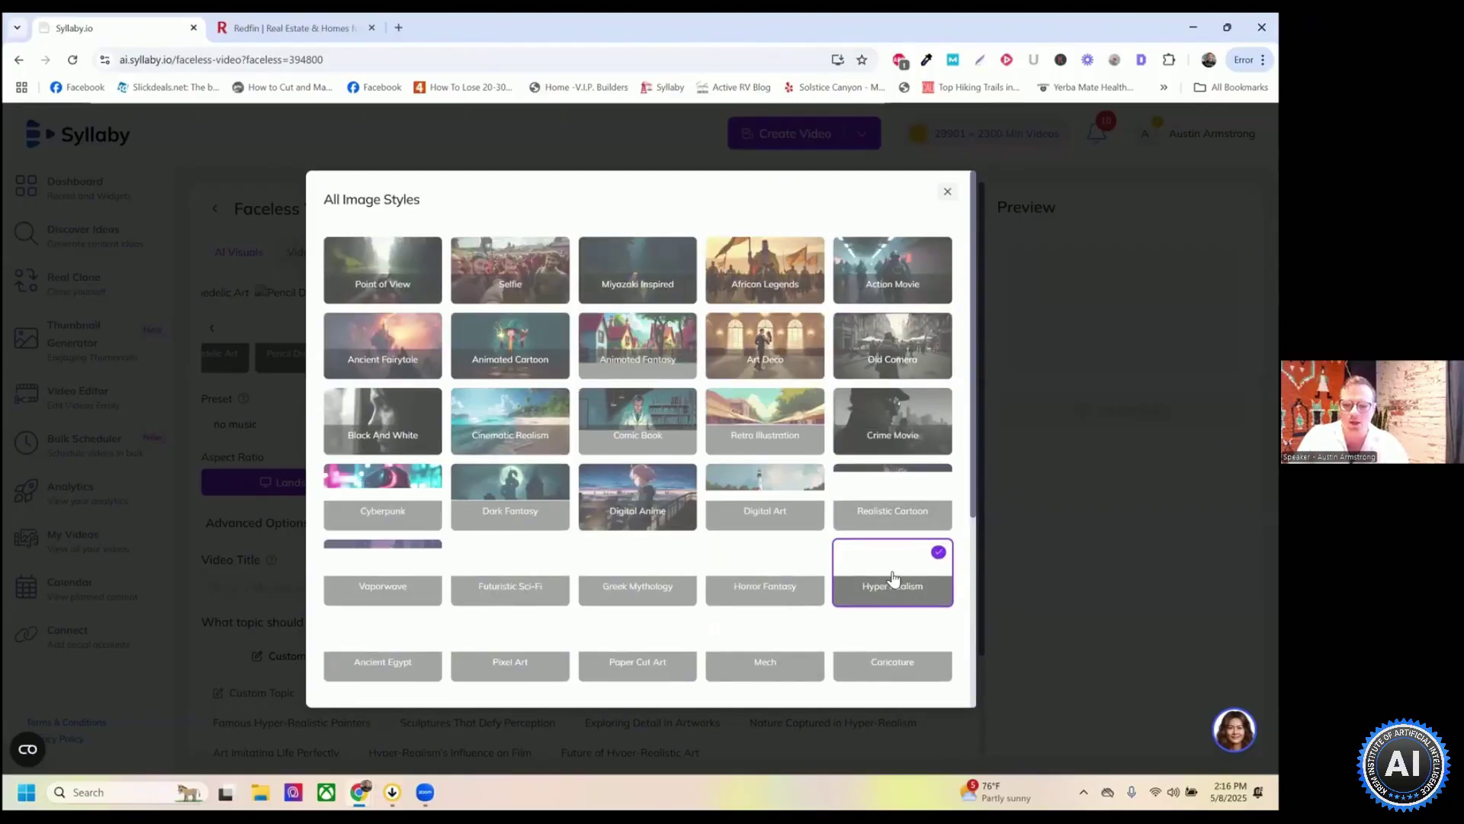
pyautogui.click(978, 366)
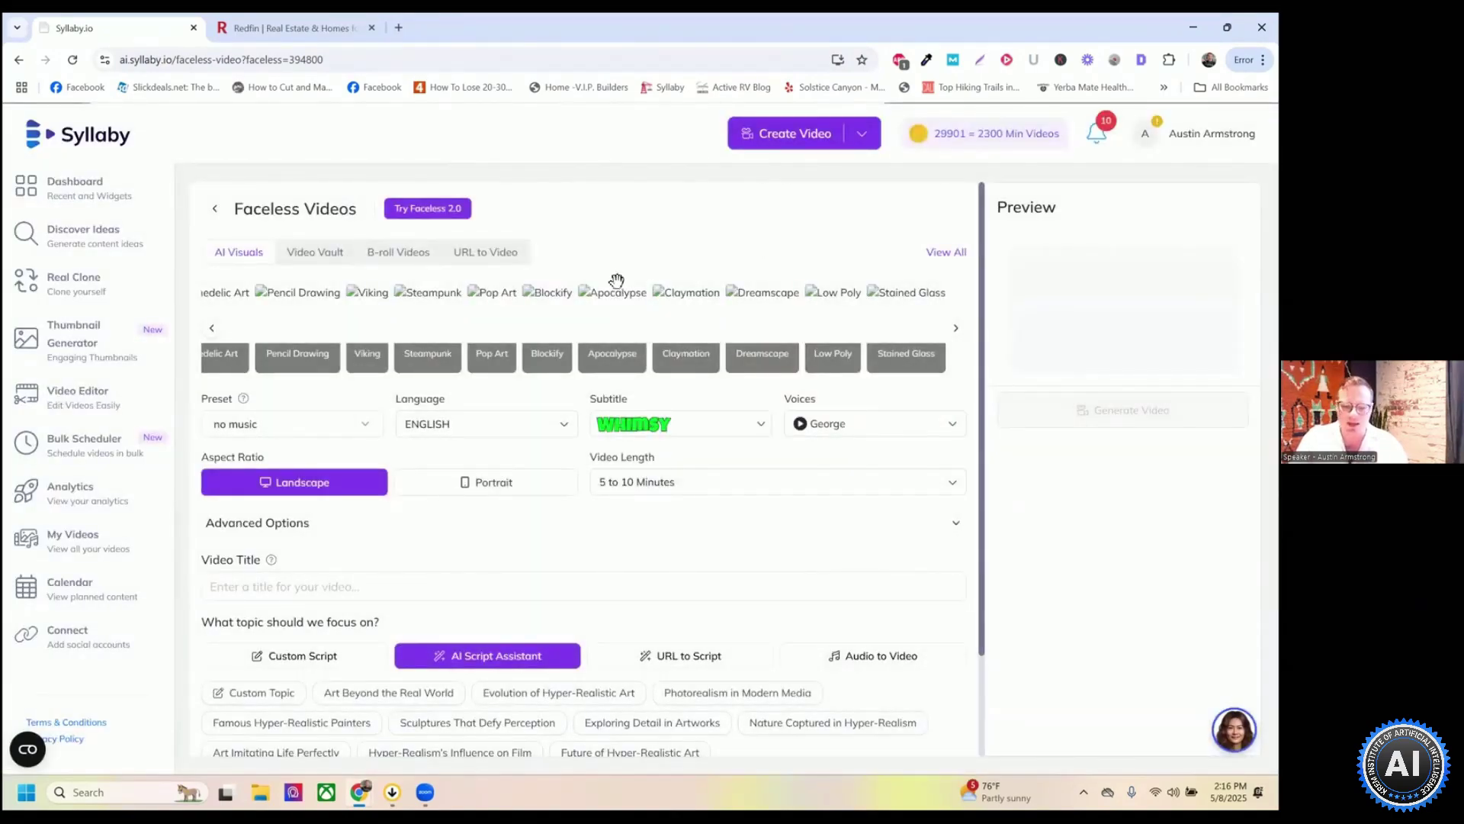
# Review the language options and keep the Whimsy subtitle style
pyautogui.scroll(-1, 616, 282)
pyautogui.click(503, 354)
pyautogui.scroll(-5, 487, 467)
pyautogui.scroll(3, 477, 494)
pyautogui.click(659, 309)
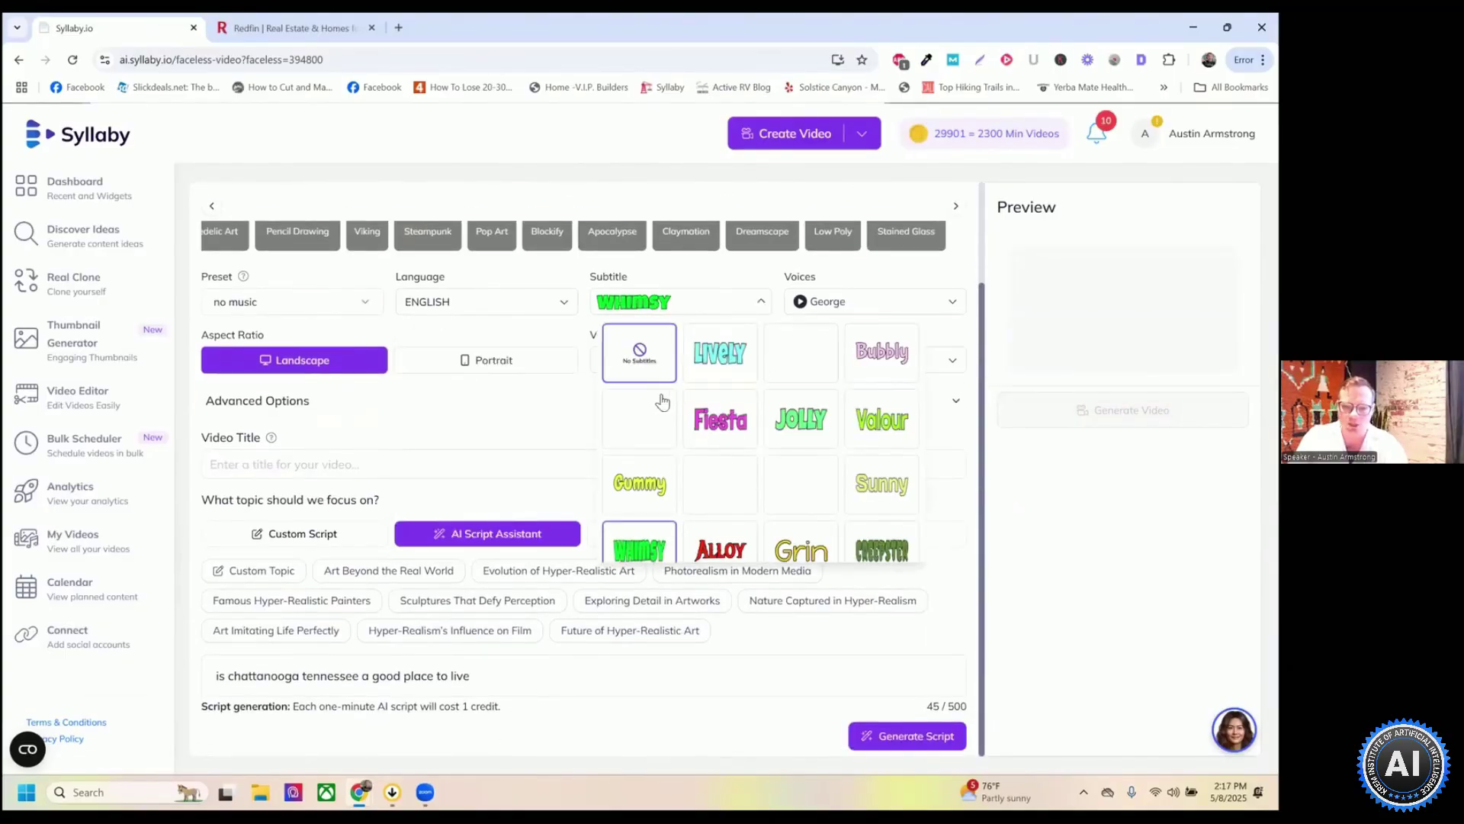
pyautogui.click(711, 337)
# Choose the custom cloned voice for narration instead of George
pyautogui.click(887, 309)
pyautogui.scroll(-5, 608, 436)
pyautogui.scroll(-3, 610, 441)
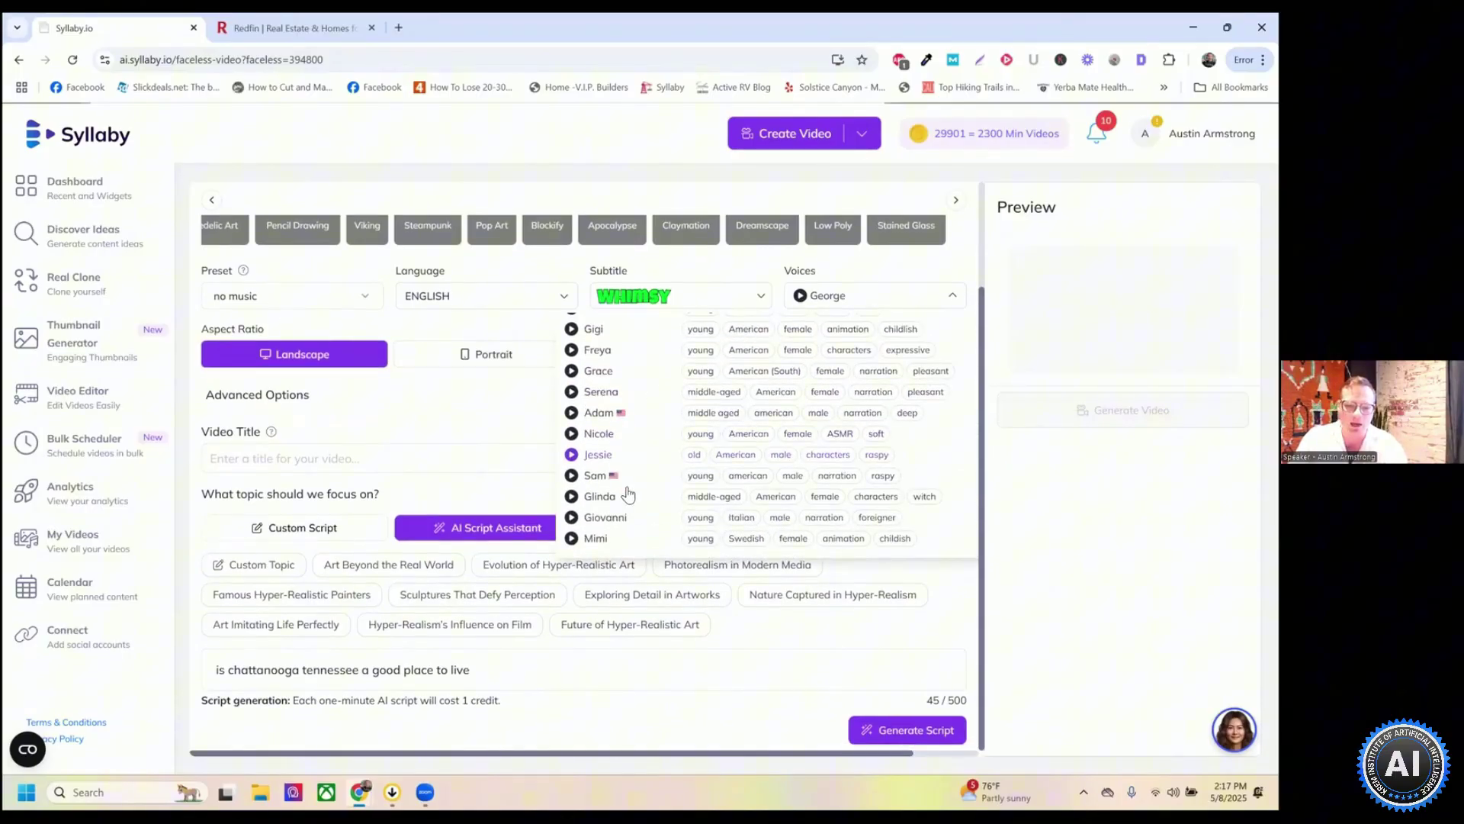
pyautogui.scroll(10, 660, 451)
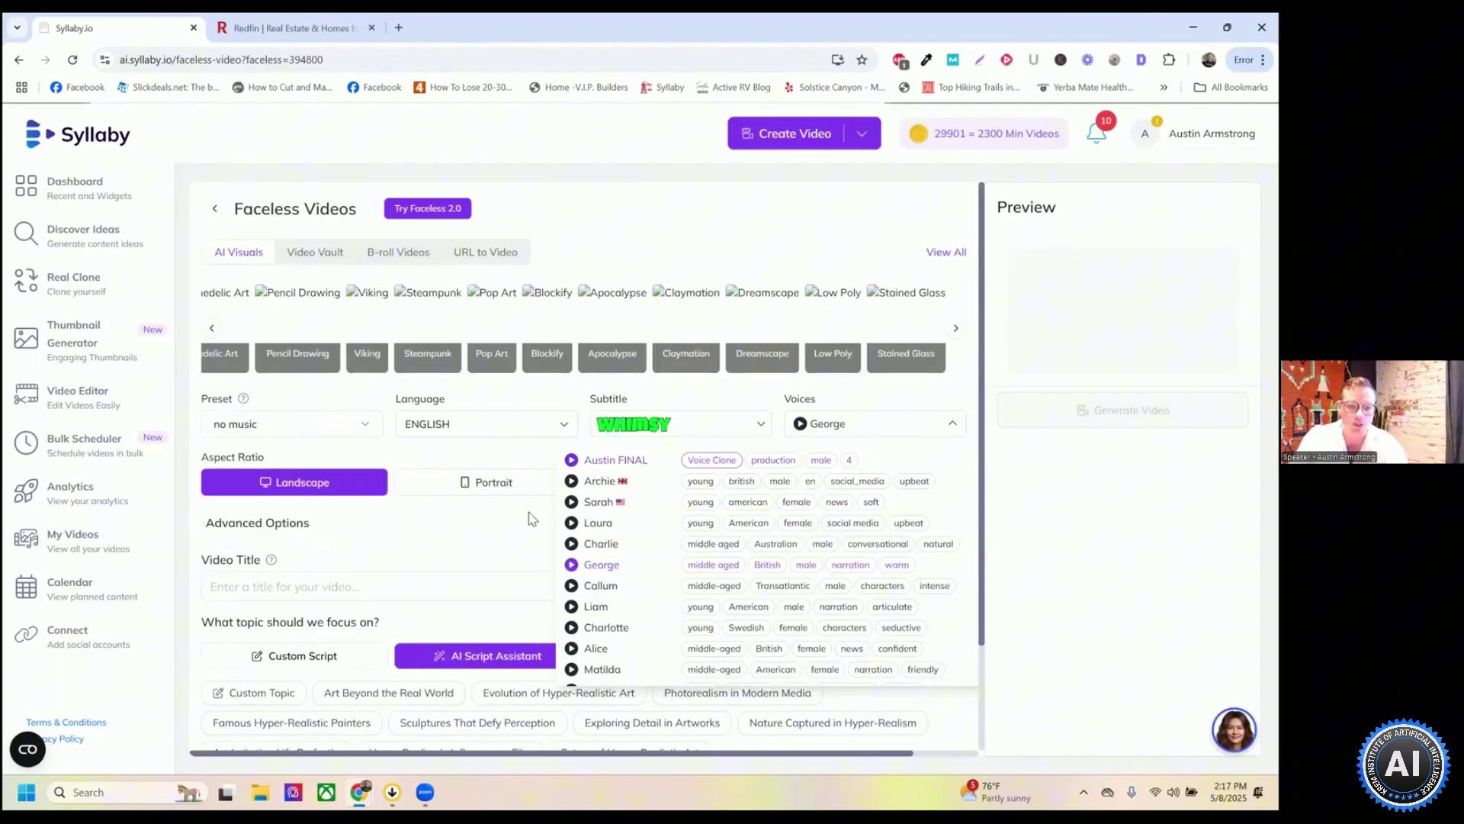
pyautogui.click(503, 517)
# Set the aspect ratio to Landscape and check the 5 to 10 minute length
pyautogui.scroll(-1, 440, 497)
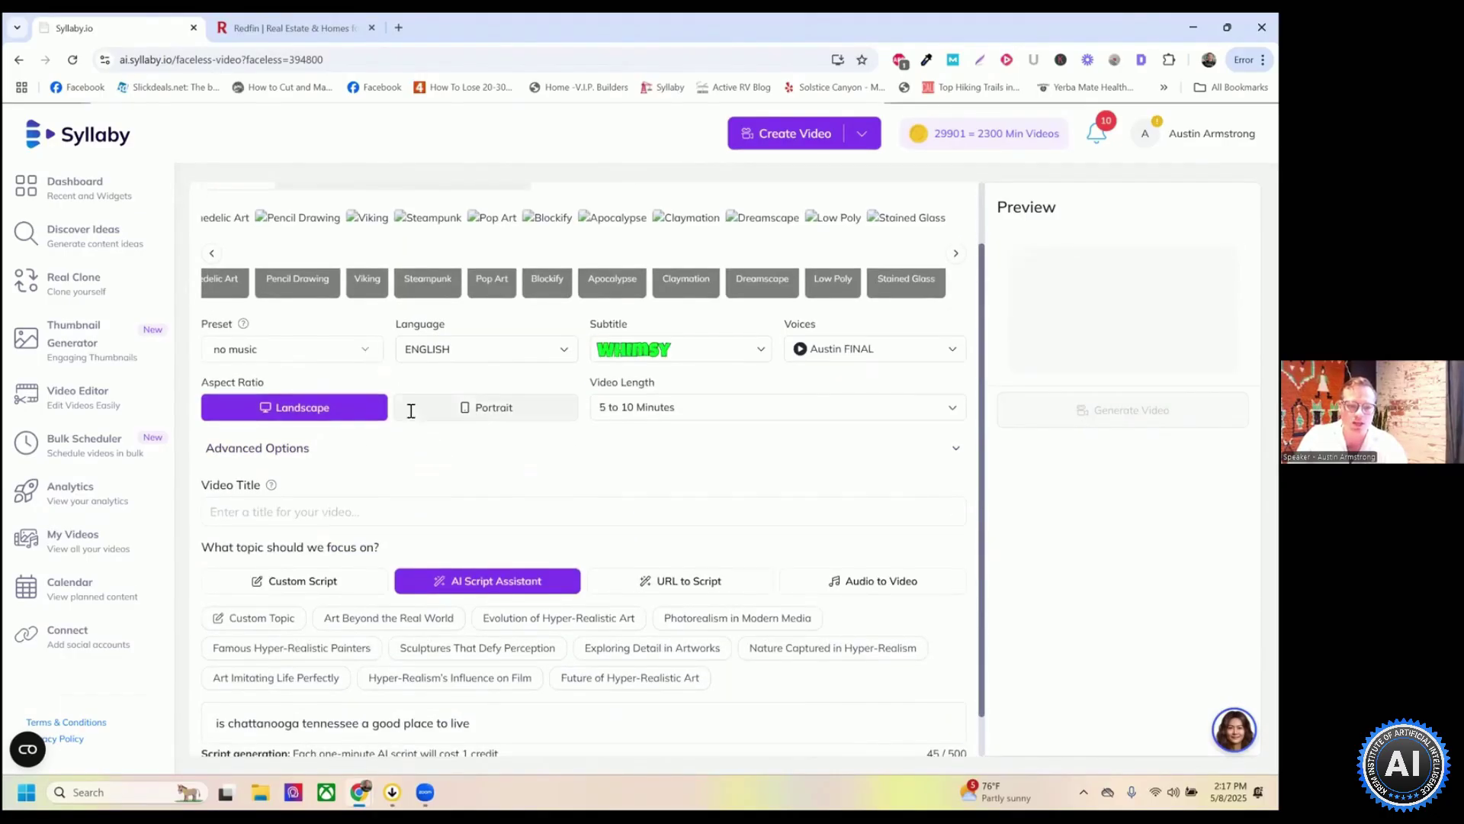
pyautogui.click(413, 412)
pyautogui.click(319, 476)
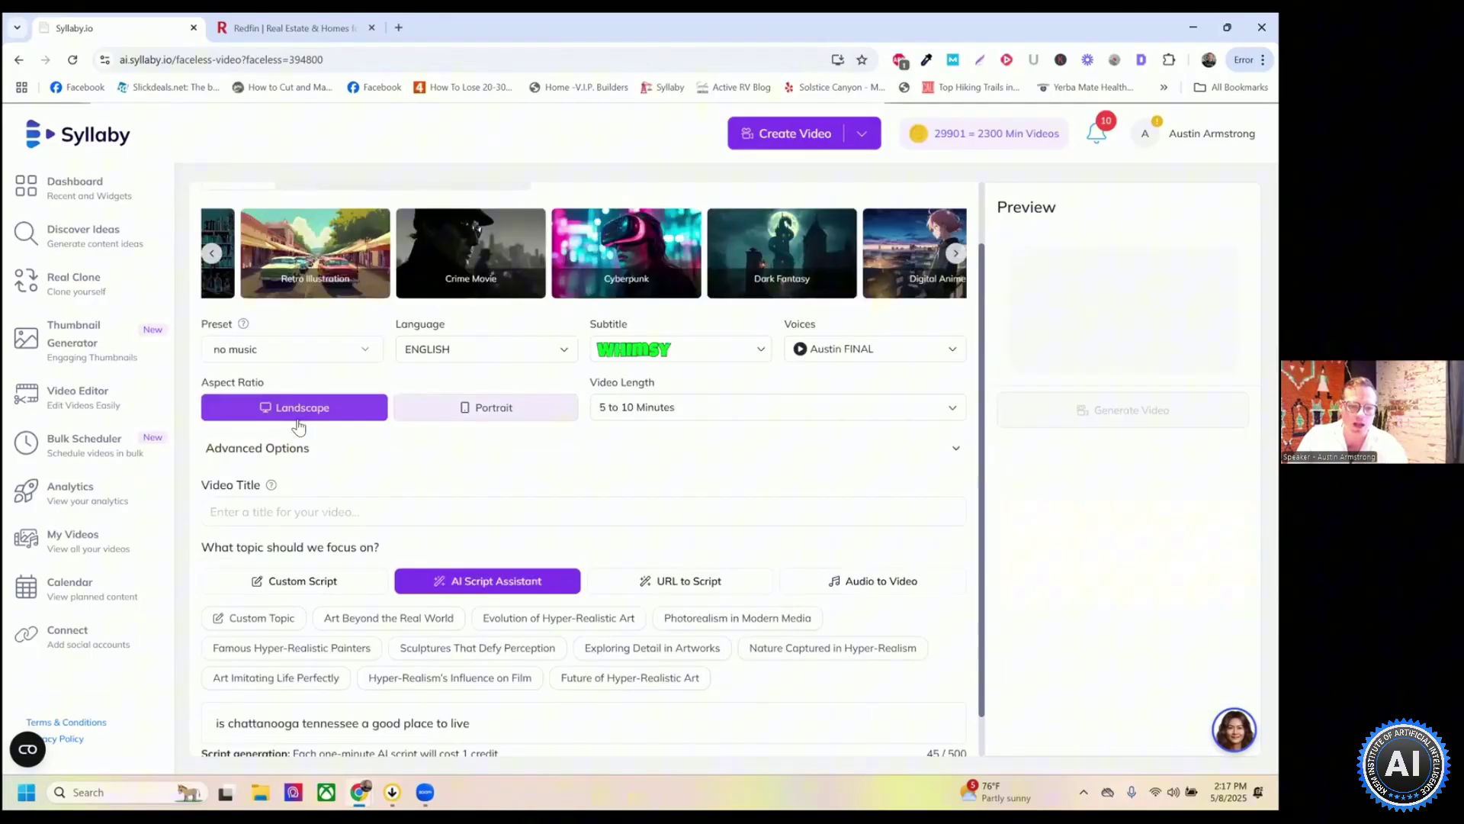
pyautogui.click(487, 413)
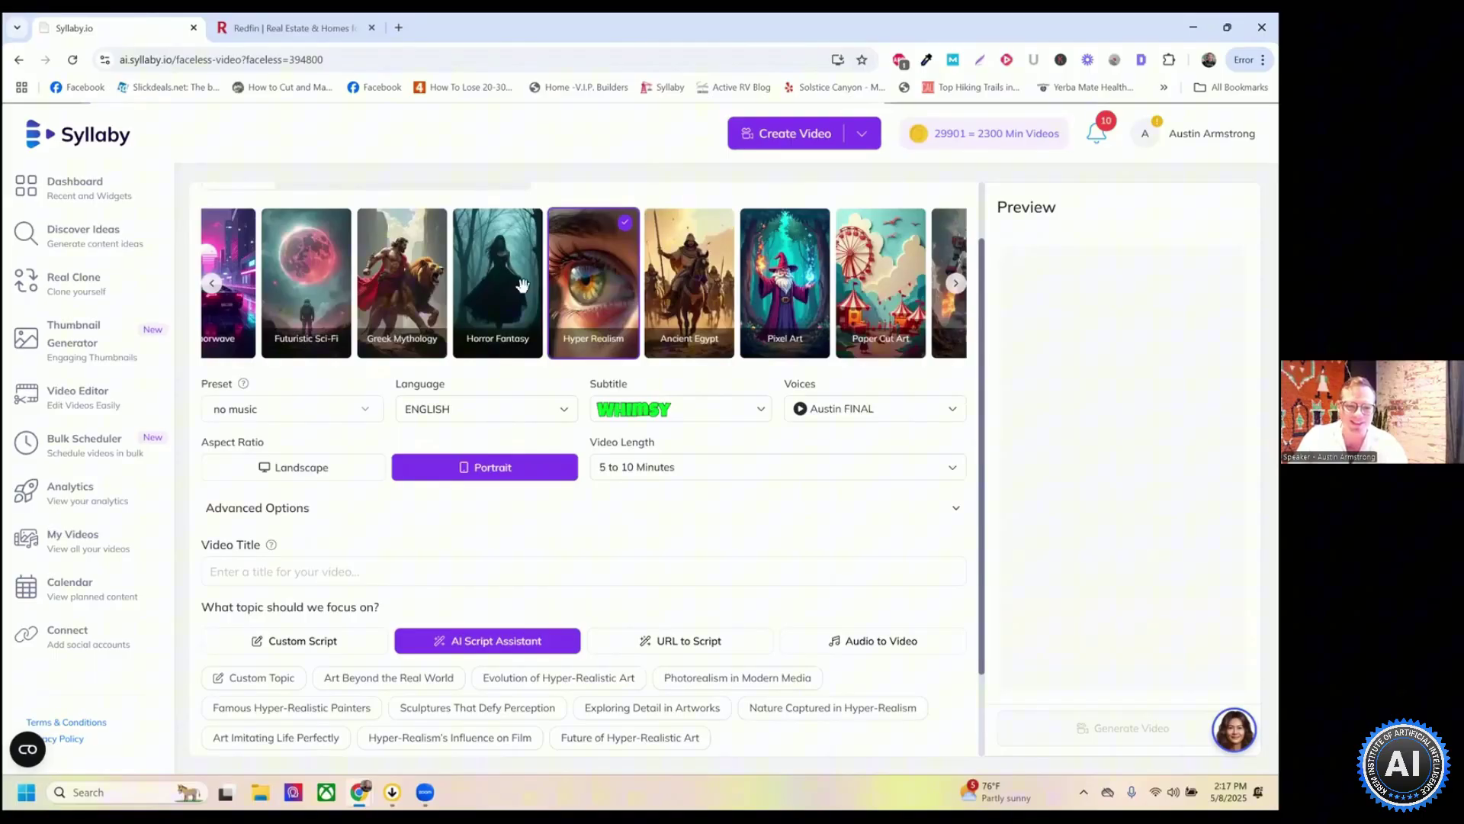
pyautogui.click(309, 465)
pyautogui.click(706, 412)
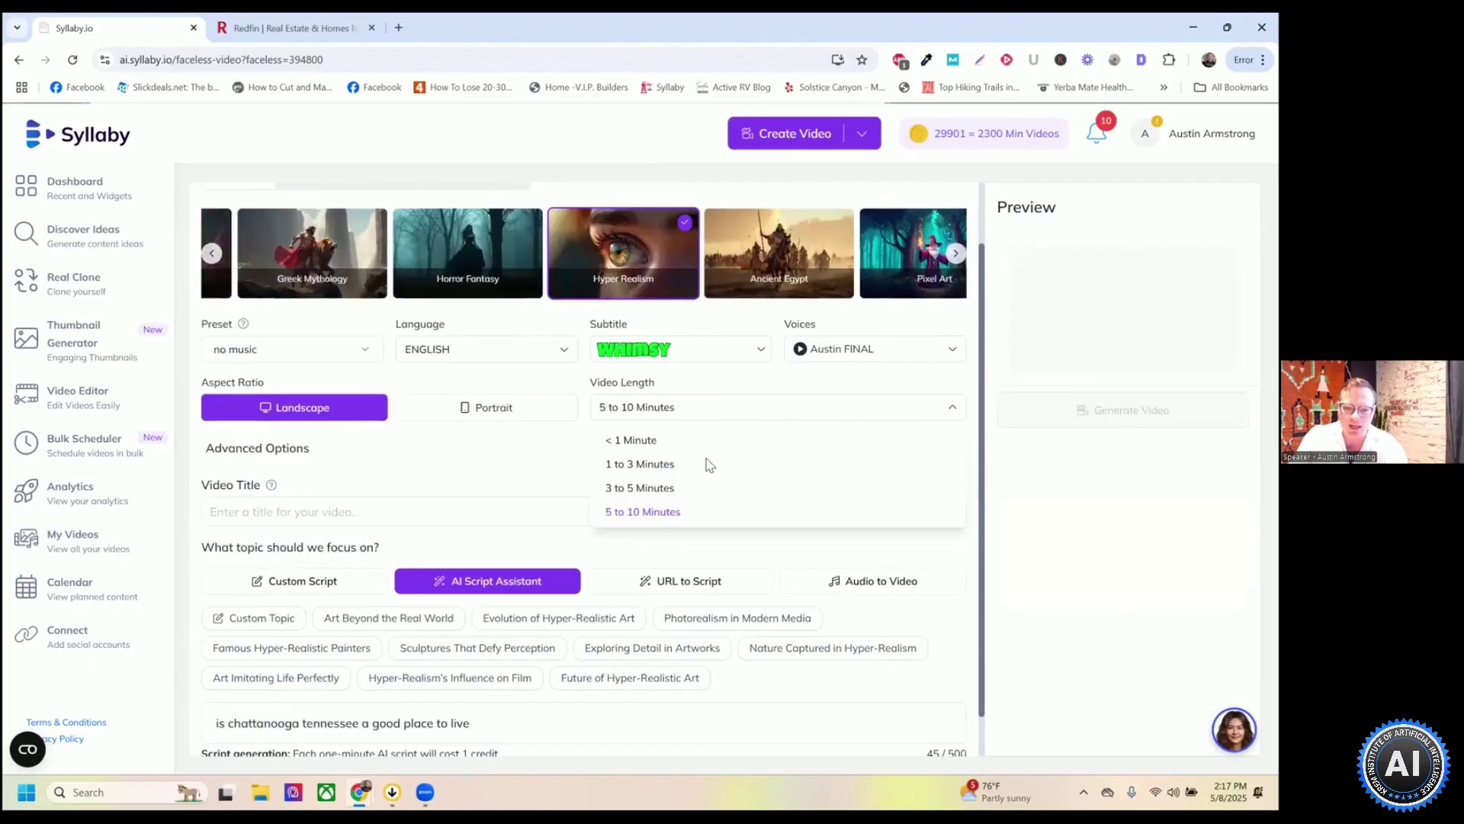
# Expand Advanced Options: green #07ff00 karaoke subtitles, no music, fade transitions, then select the topic text
pyautogui.click(526, 447)
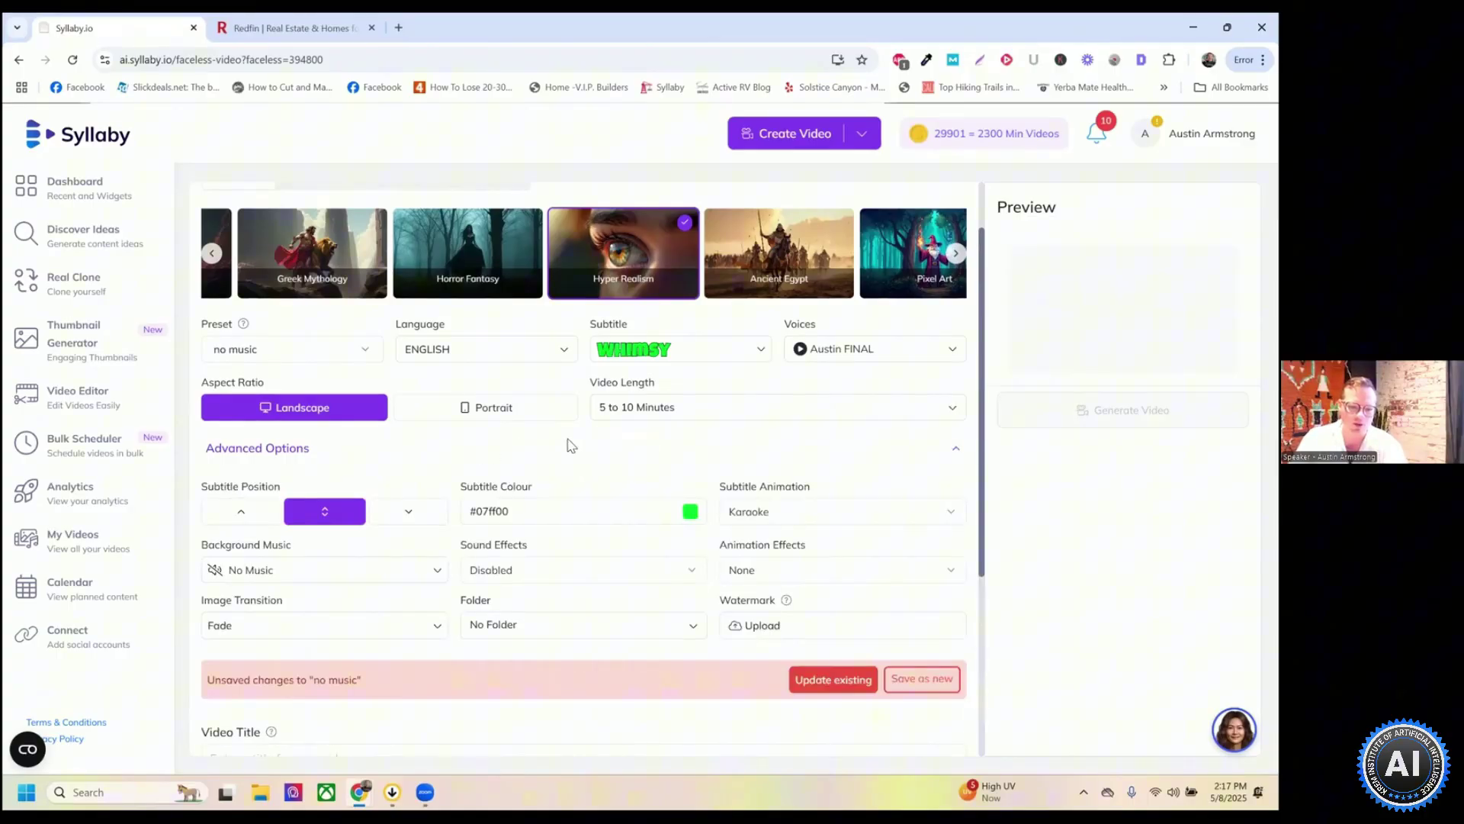
pyautogui.scroll(-2, 503, 465)
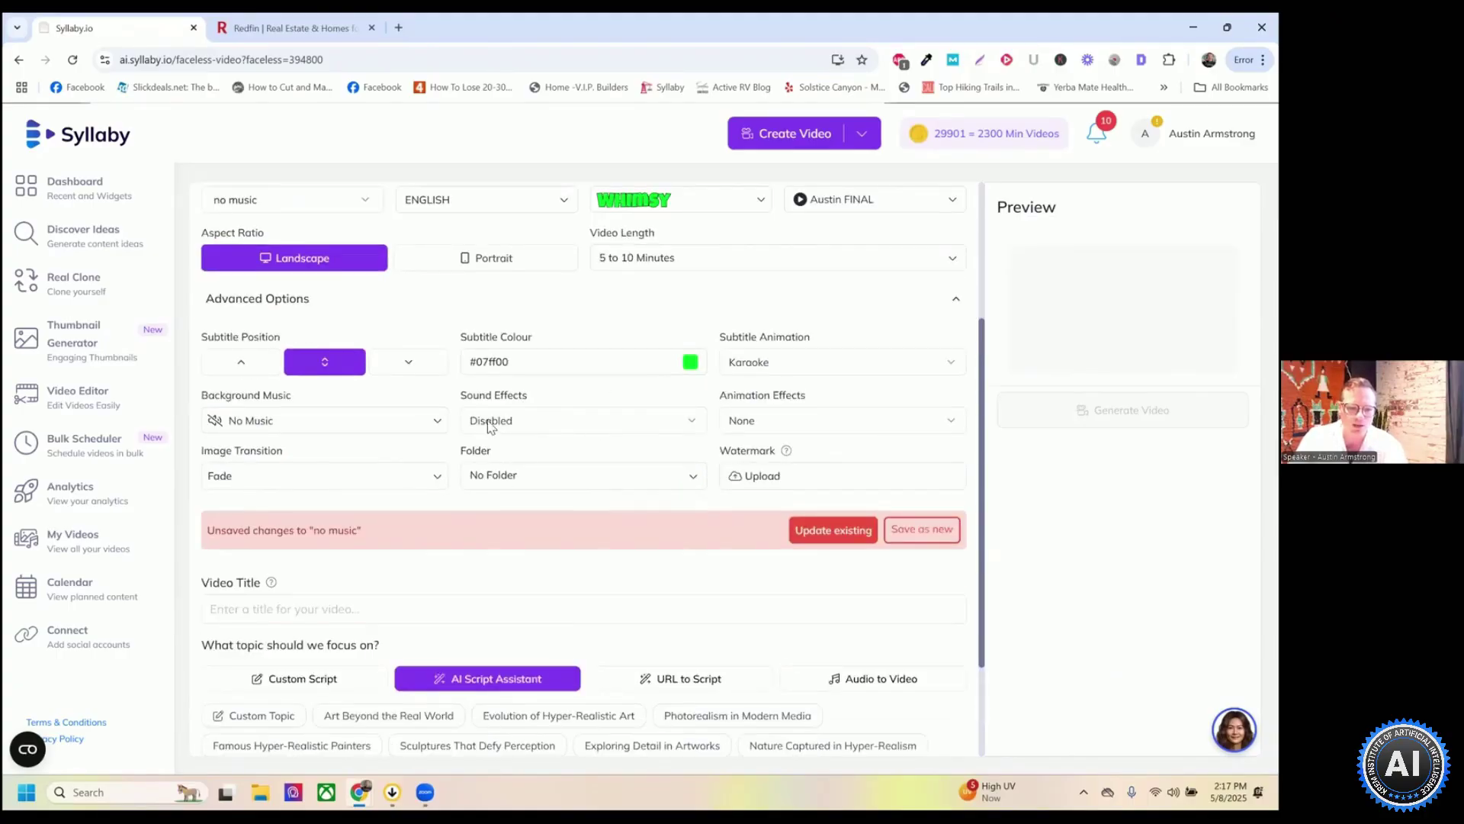
pyautogui.scroll(-2, 543, 427)
pyautogui.scroll(1, 546, 419)
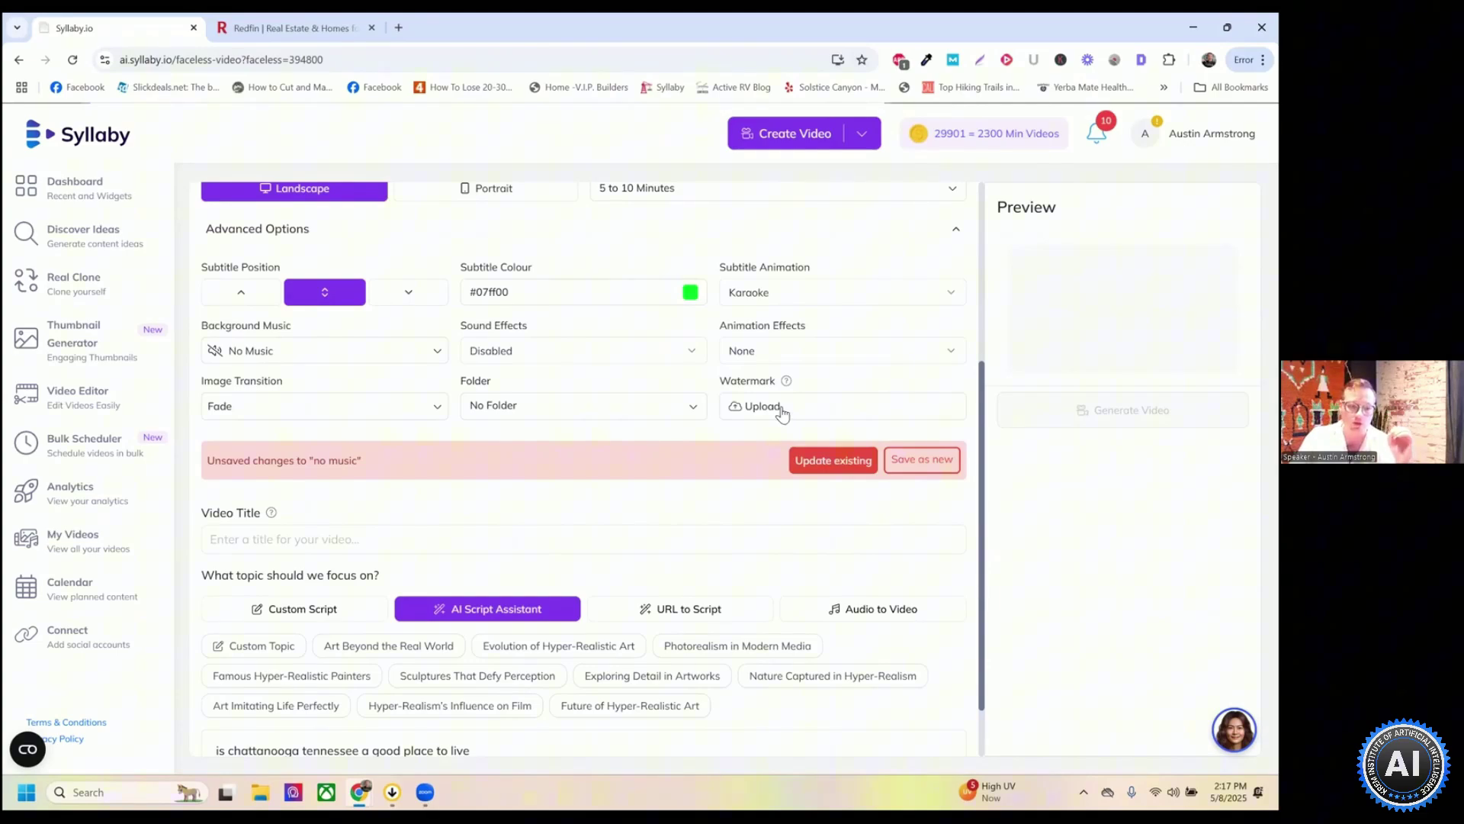
pyautogui.scroll(-1, 762, 469)
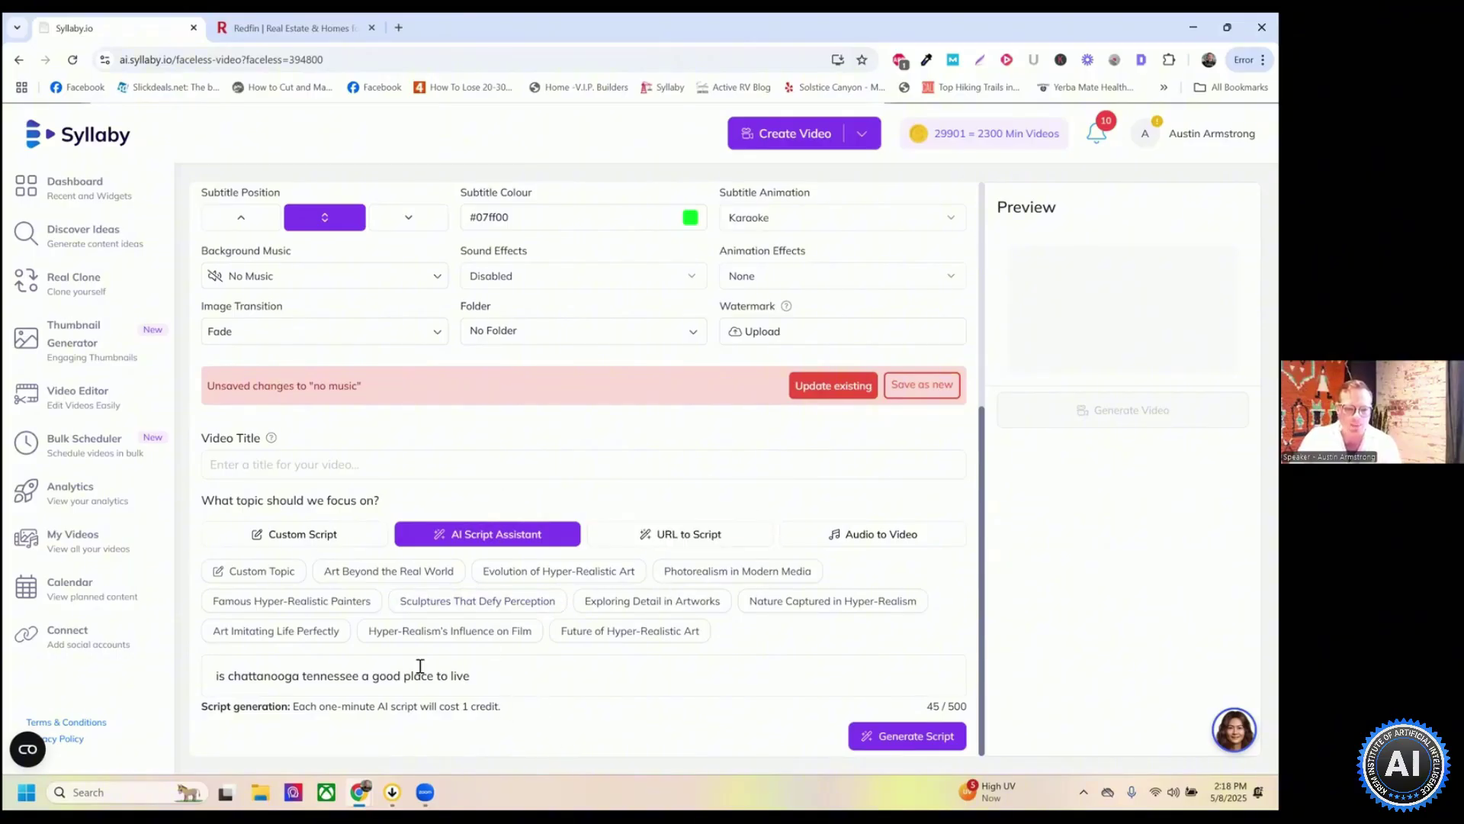
pyautogui.moveTo(288, 692); pyautogui.dragTo(193, 698)
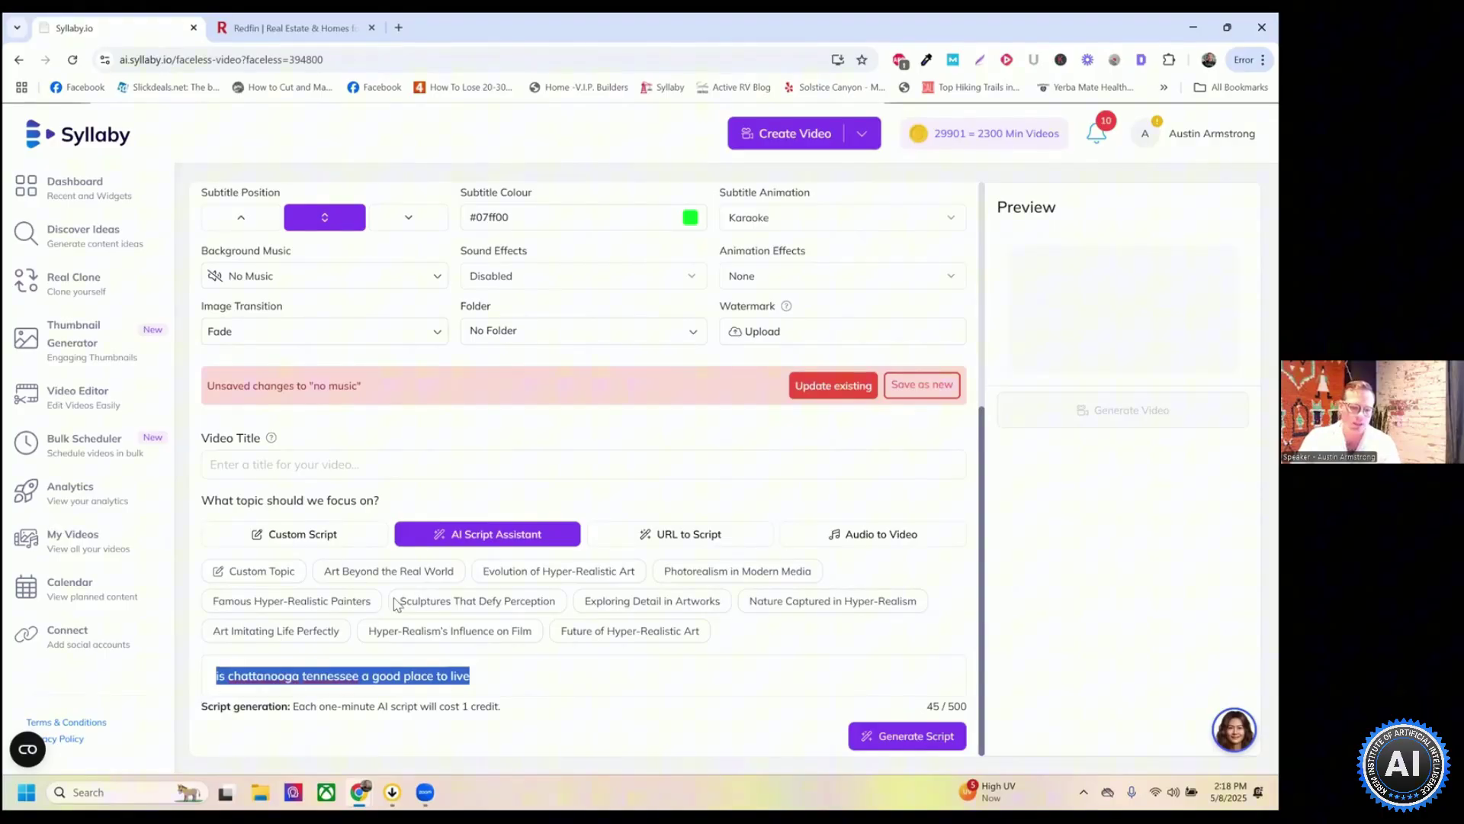
# Generate the AI script from the Chattanooga topic and review the roughly 53-second text
pyautogui.click(909, 736)
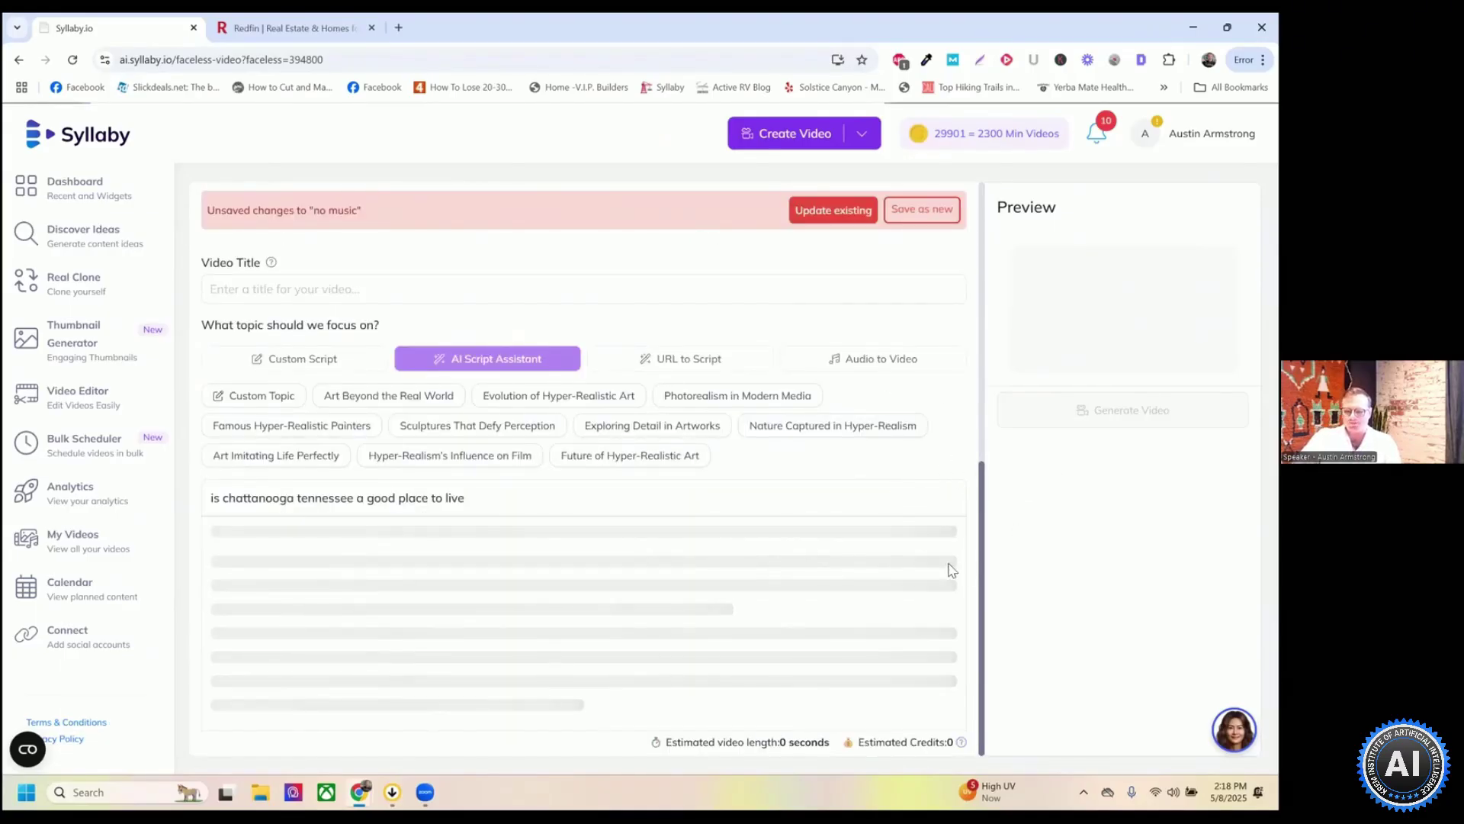
pyautogui.scroll(3, 817, 474)
pyautogui.scroll(-2, 928, 422)
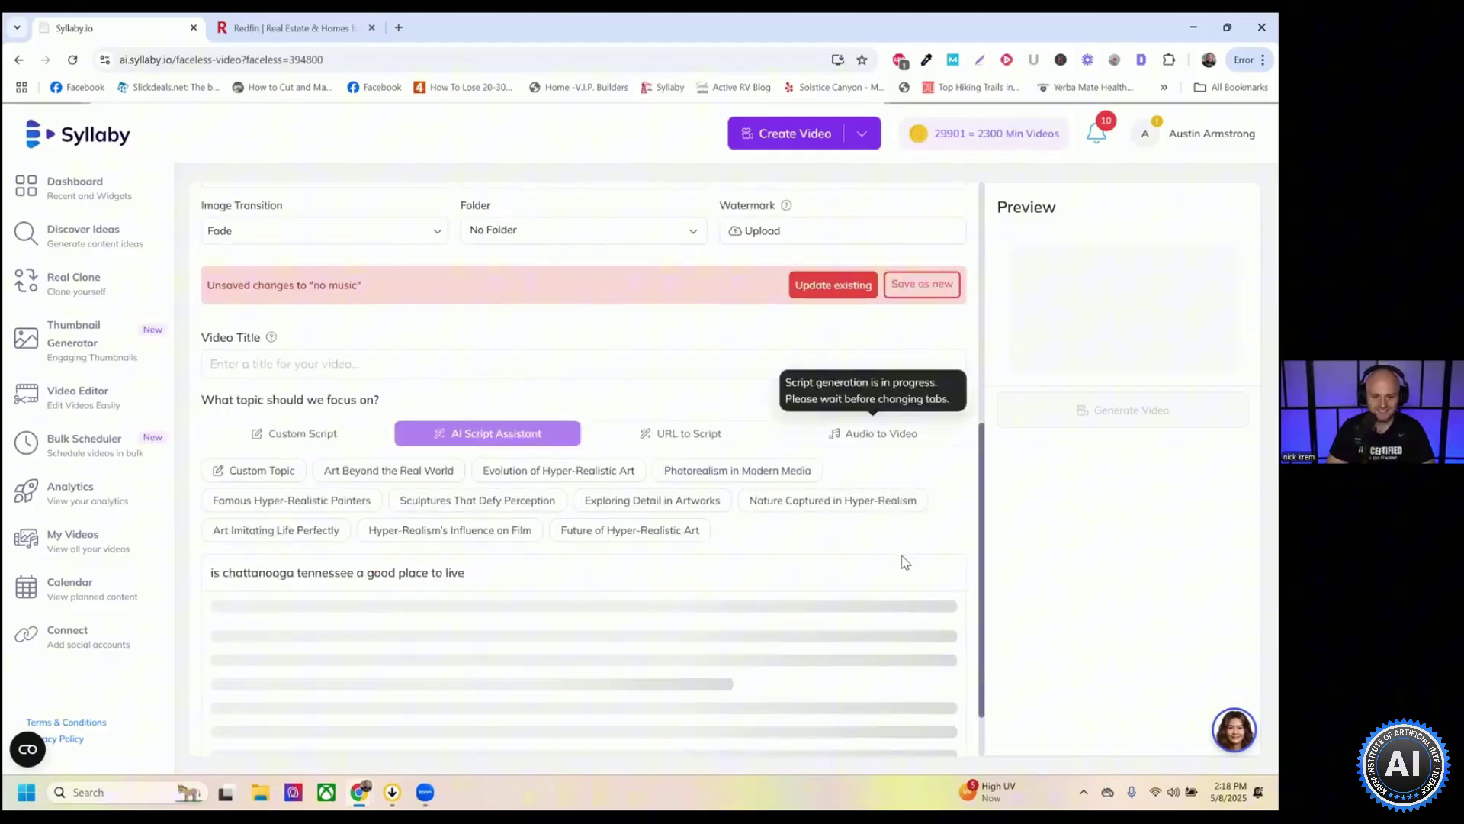
pyautogui.scroll(-1, 905, 584)
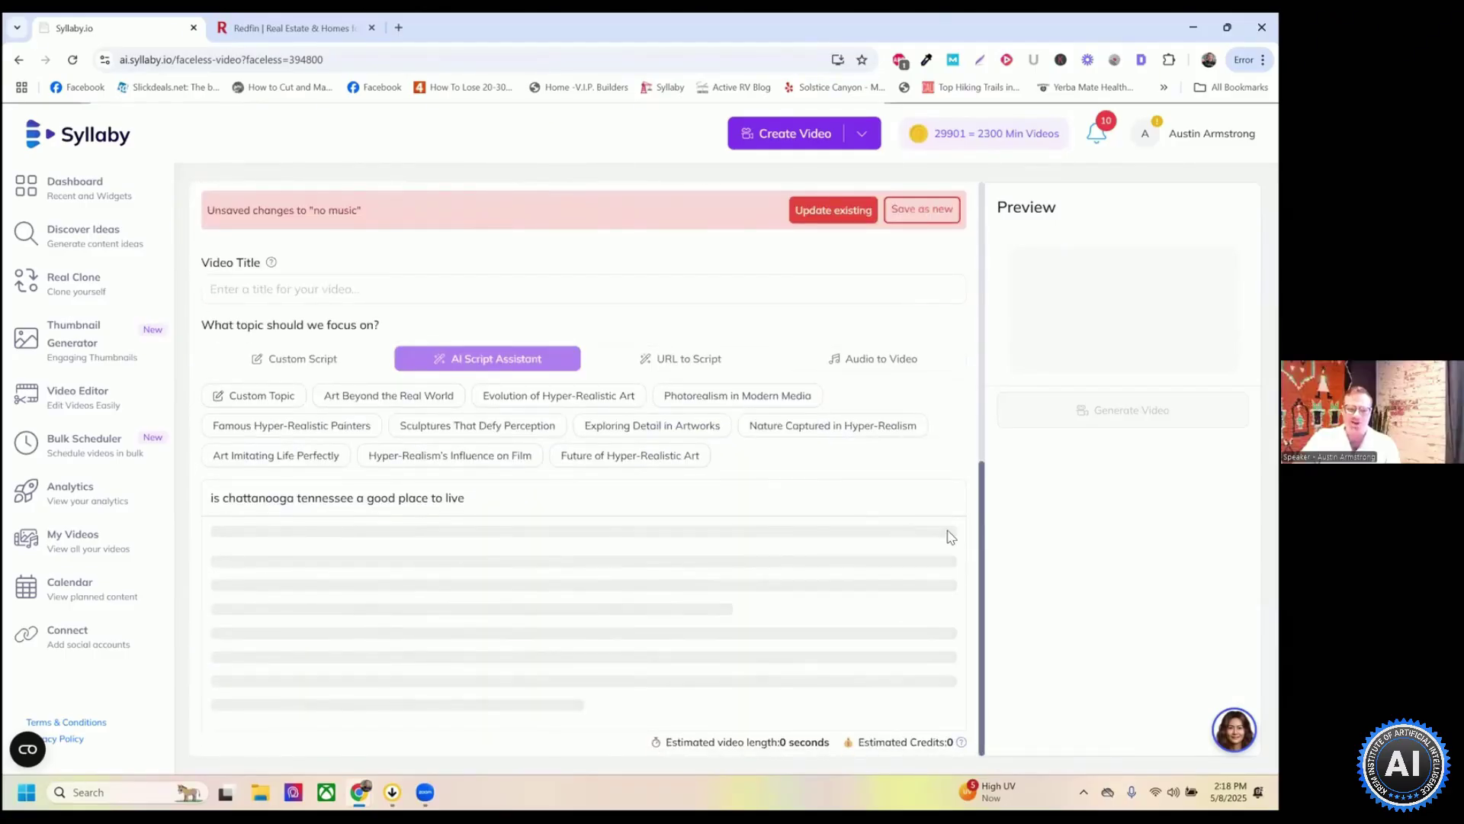
pyautogui.scroll(1, 962, 510)
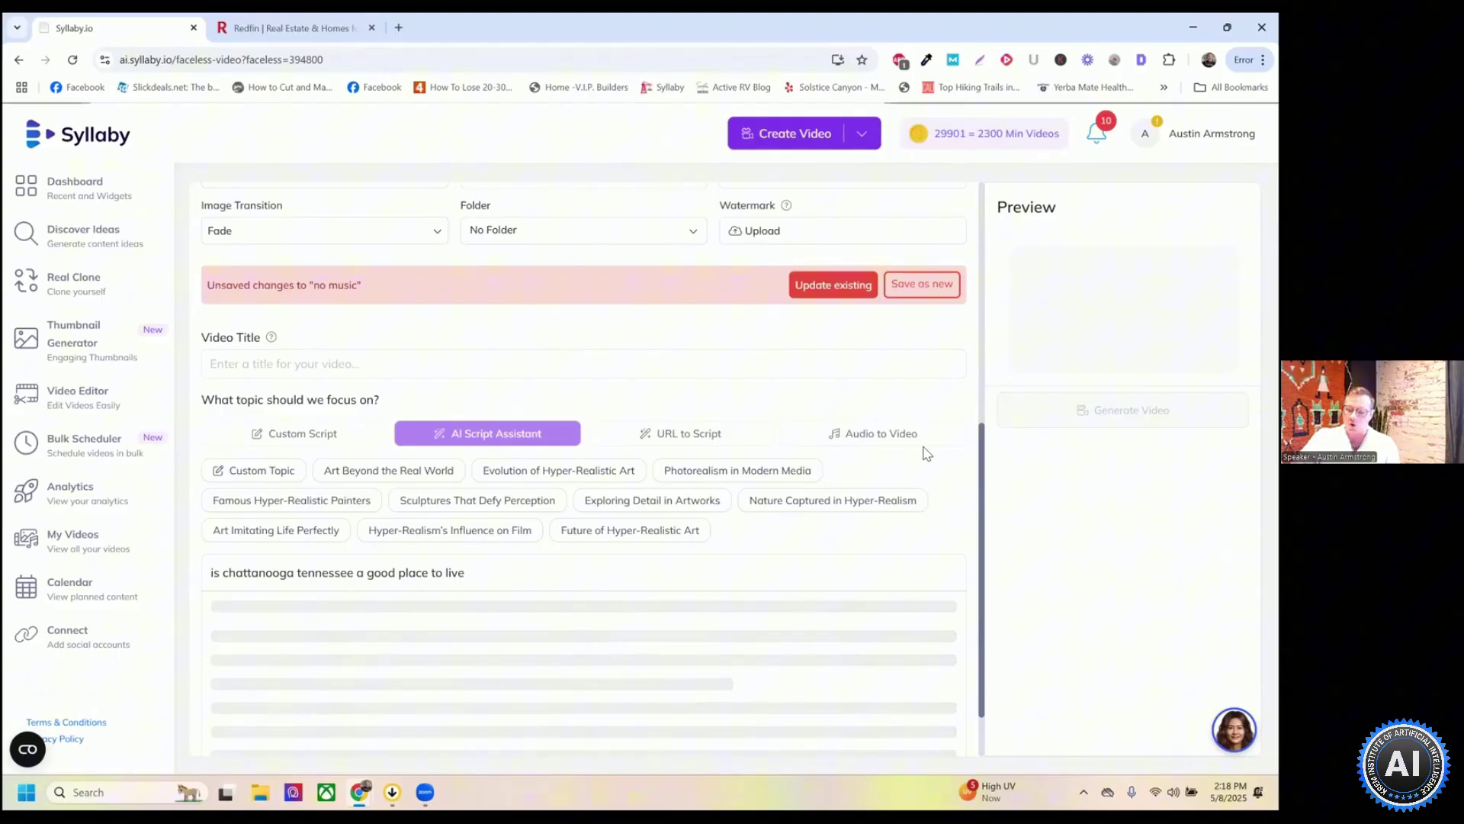
pyautogui.scroll(-1, 567, 510)
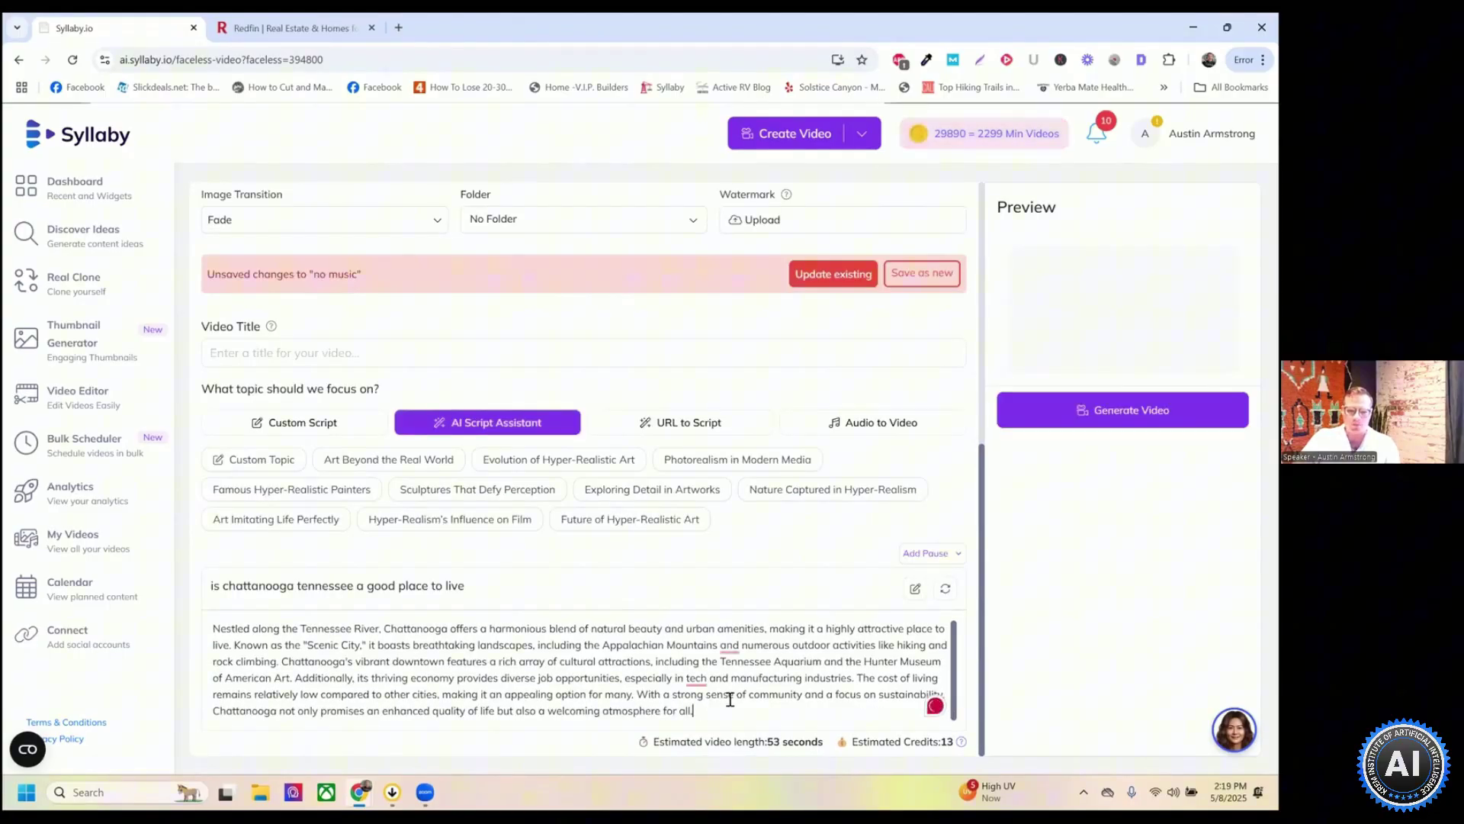
pyautogui.moveTo(733, 709); pyautogui.dragTo(210, 628)
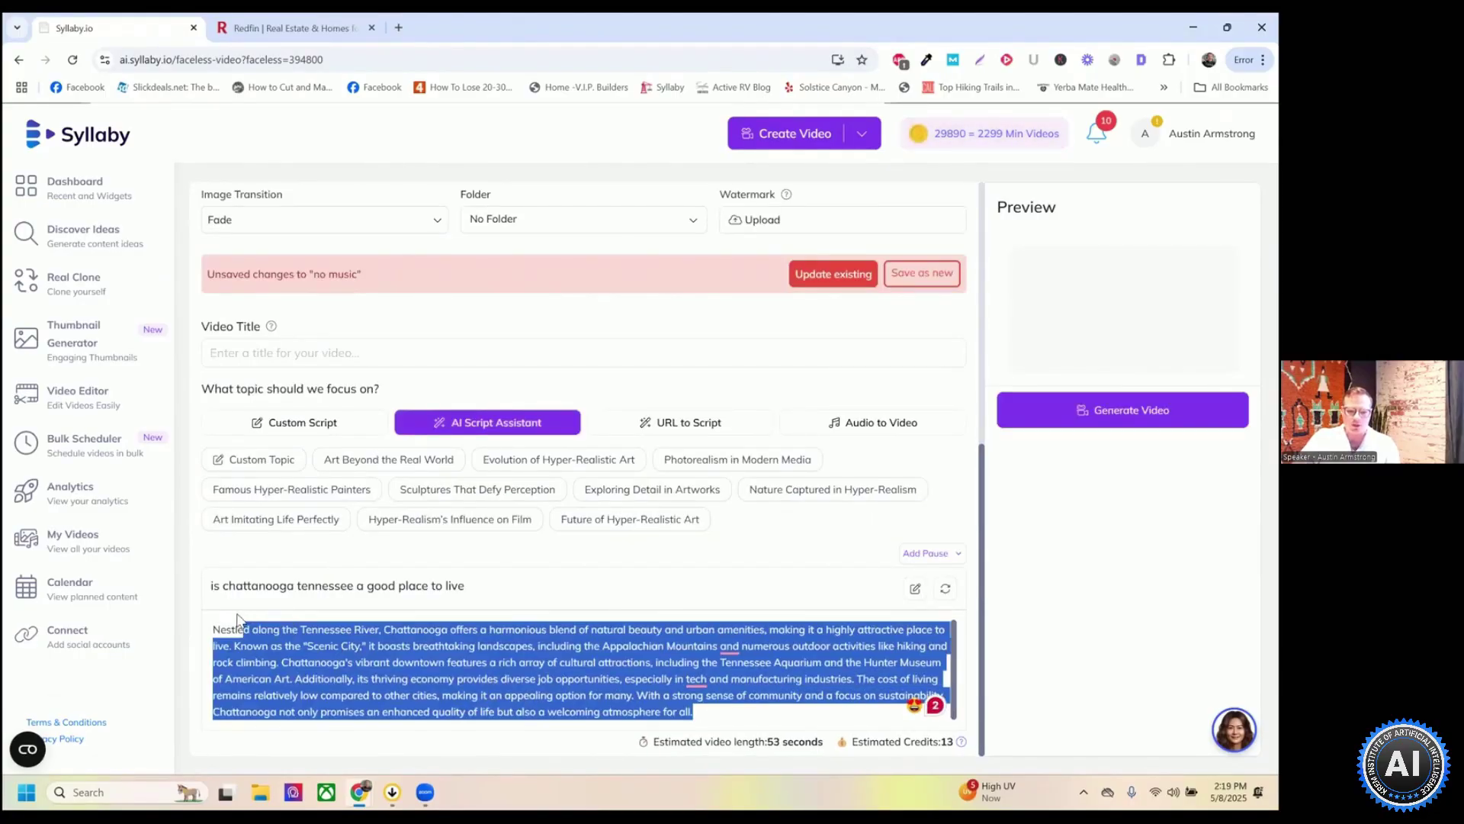
# Remove stray typed characters and create the video from the Chattanooga script
pyautogui.click(649, 694)
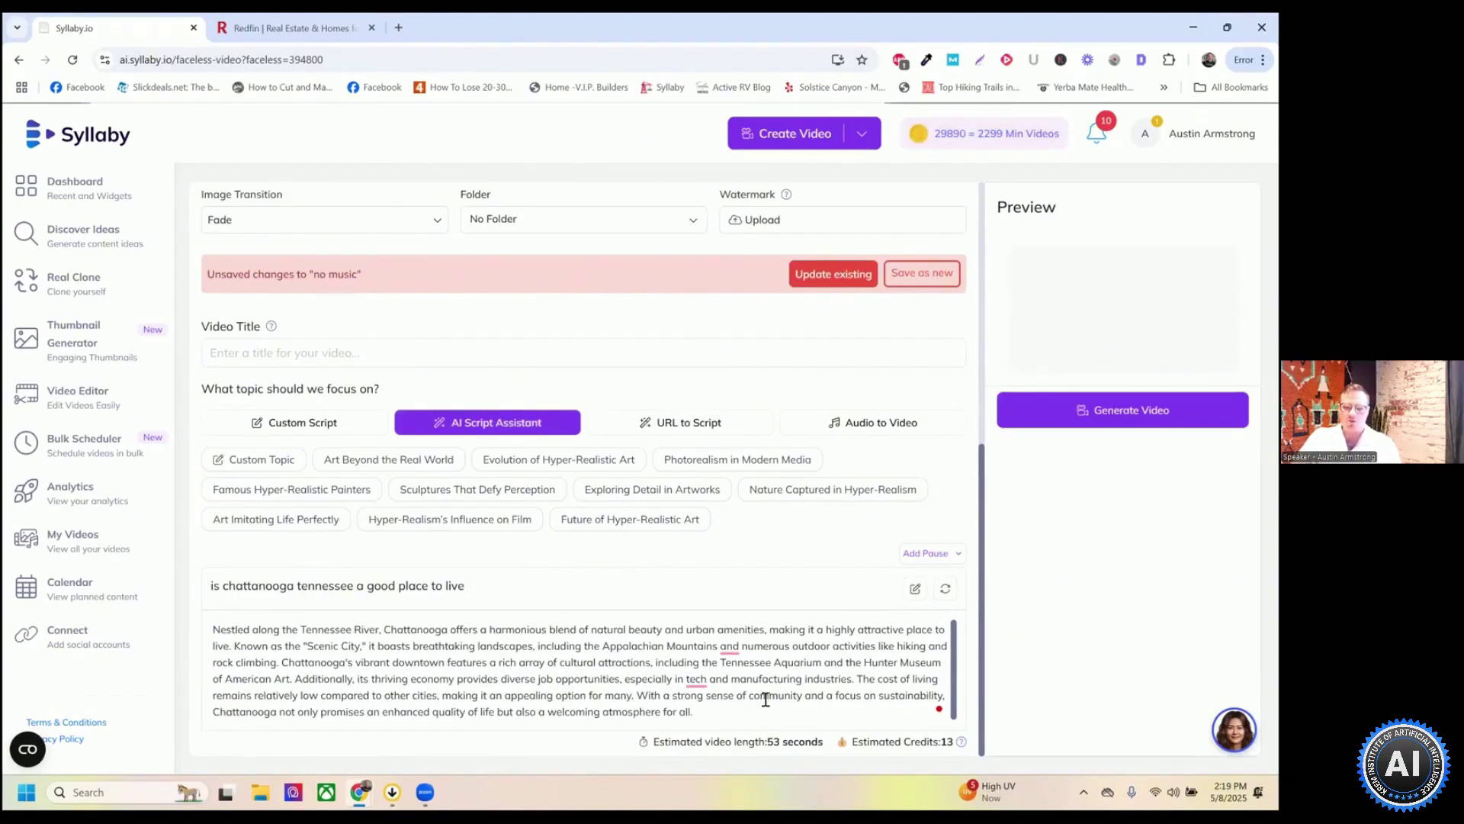
pyautogui.write('dhgfhdfh')
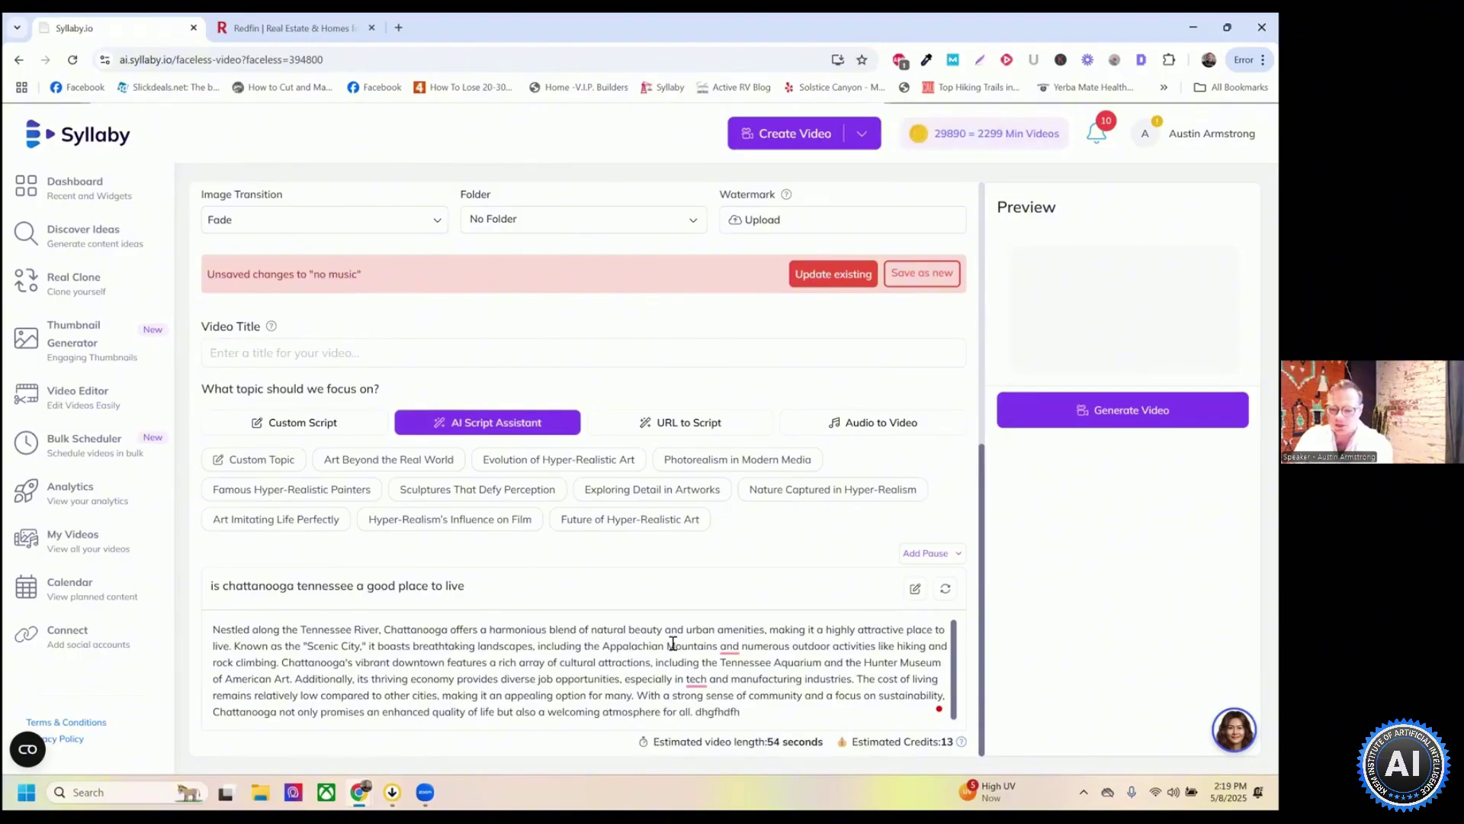
pyautogui.press('BackSpace')
pyautogui.press('BackSpace')
pyautogui.press('BackSpace')
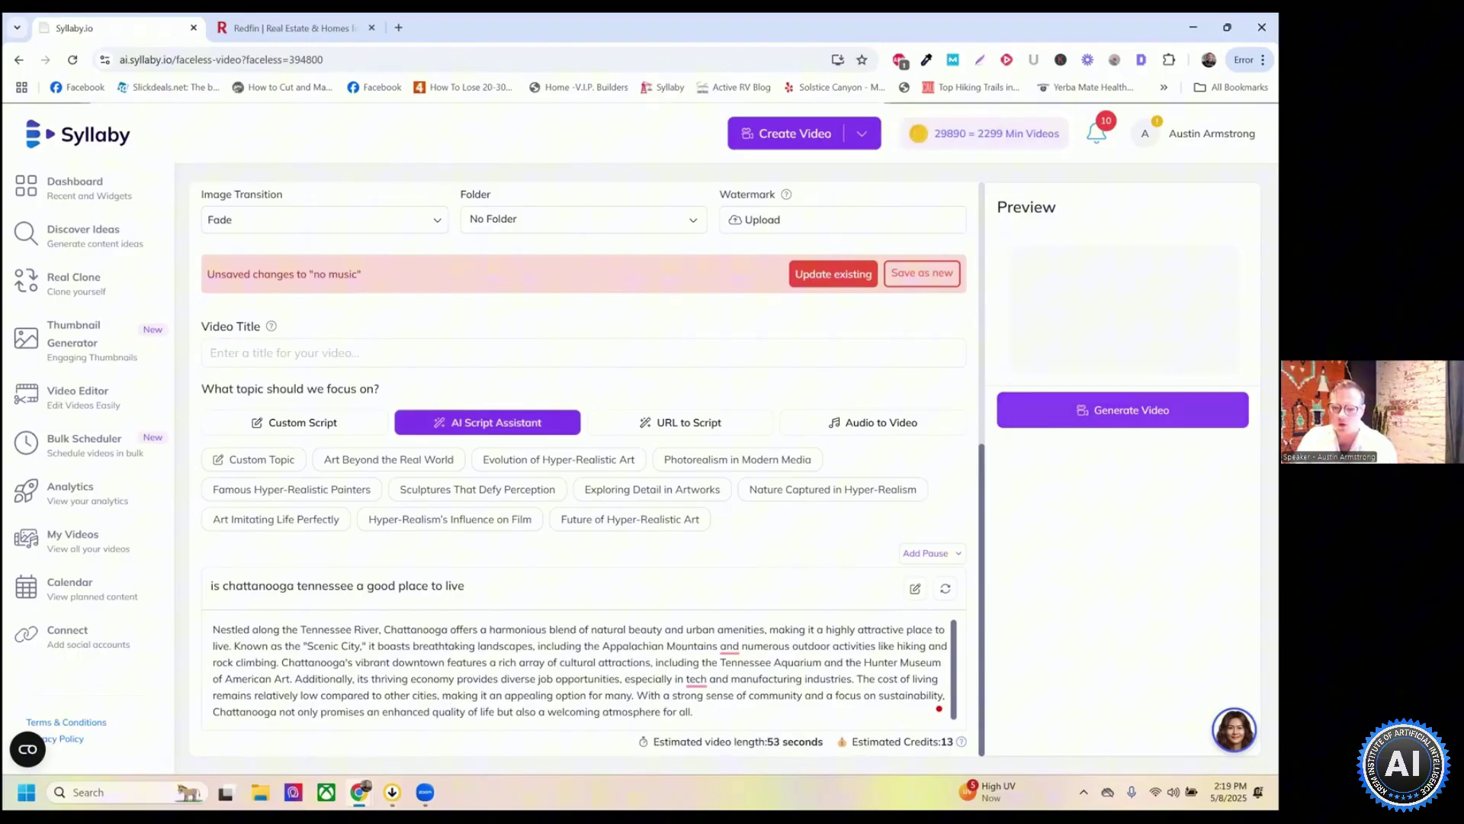
pyautogui.click(1123, 409)
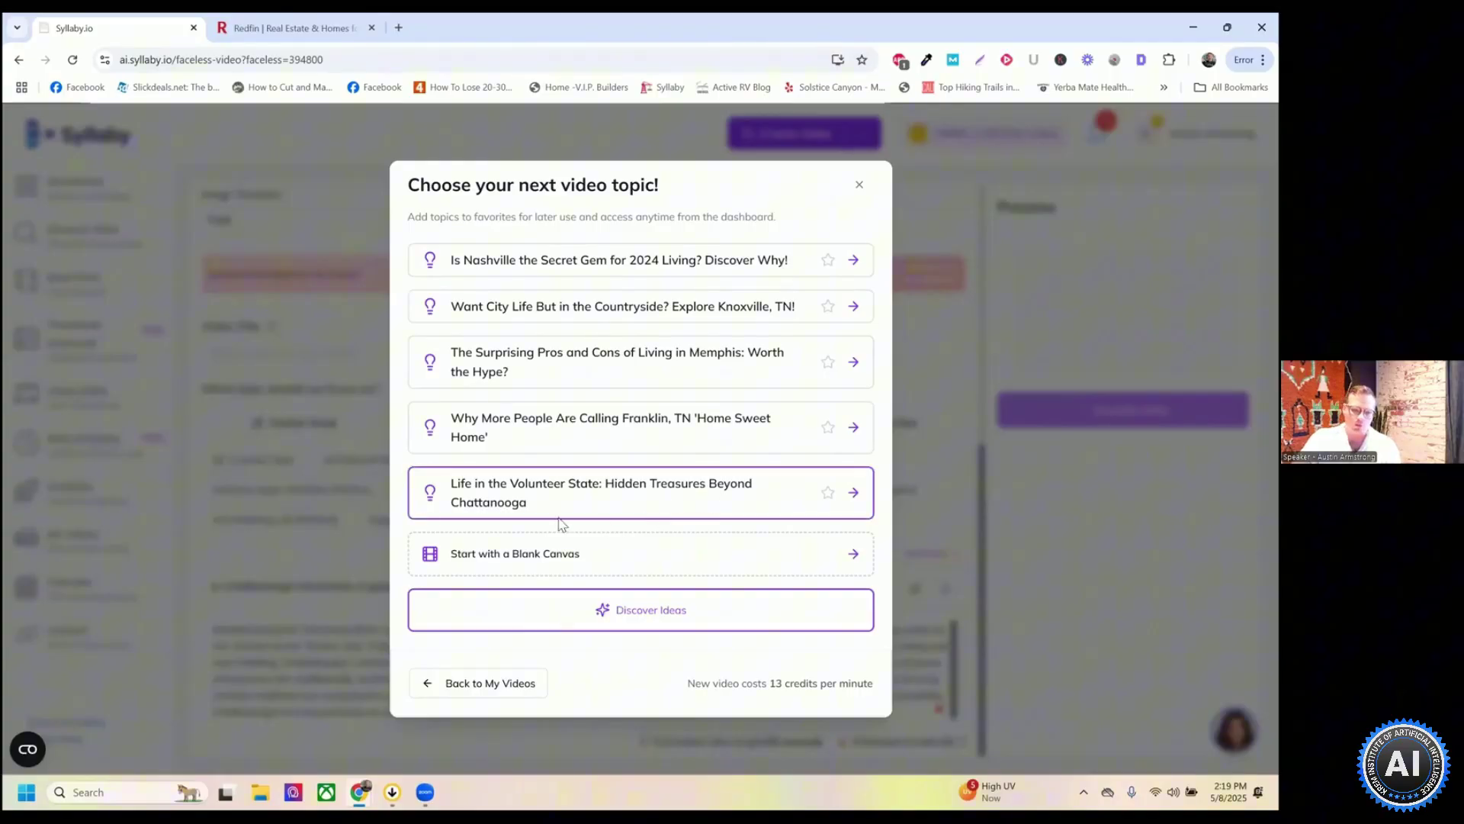
# Dismiss the topic suggestions and open the completed 51-second Chattanooga video from the library
pyautogui.click(211, 313)
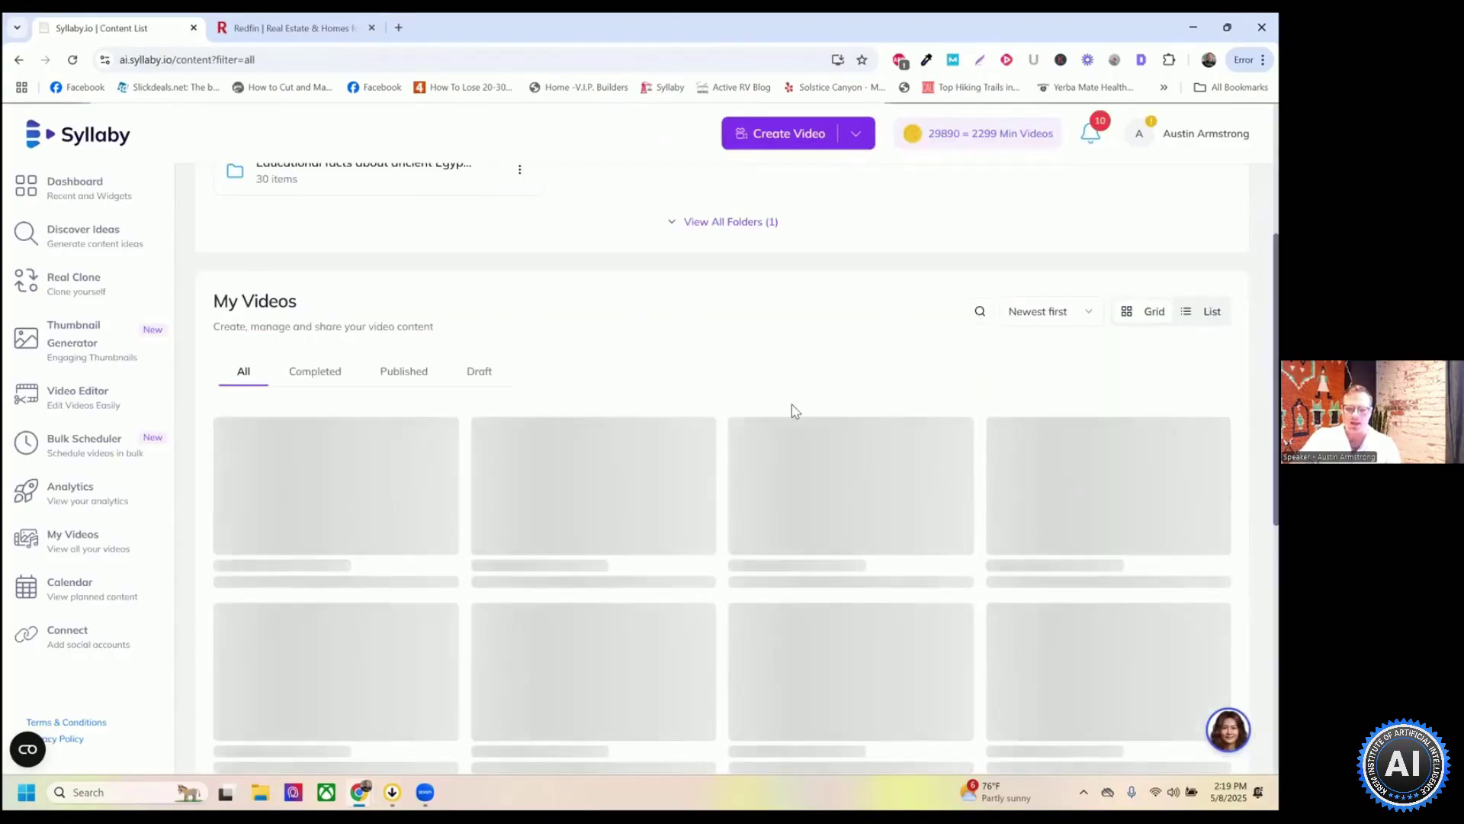
pyautogui.scroll(-3, 884, 433)
pyautogui.scroll(2, 1014, 405)
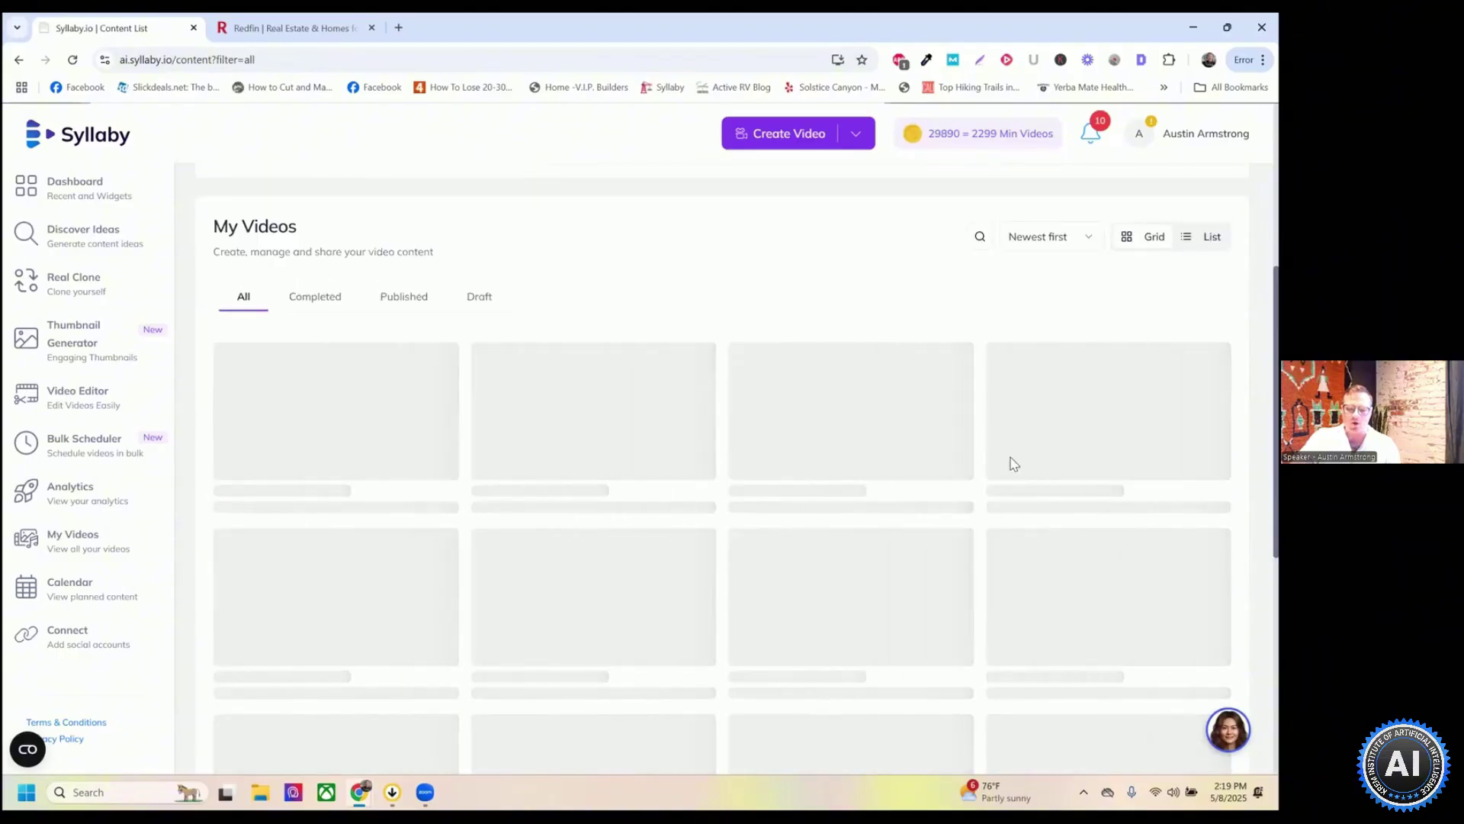
pyautogui.scroll(5, 1010, 456)
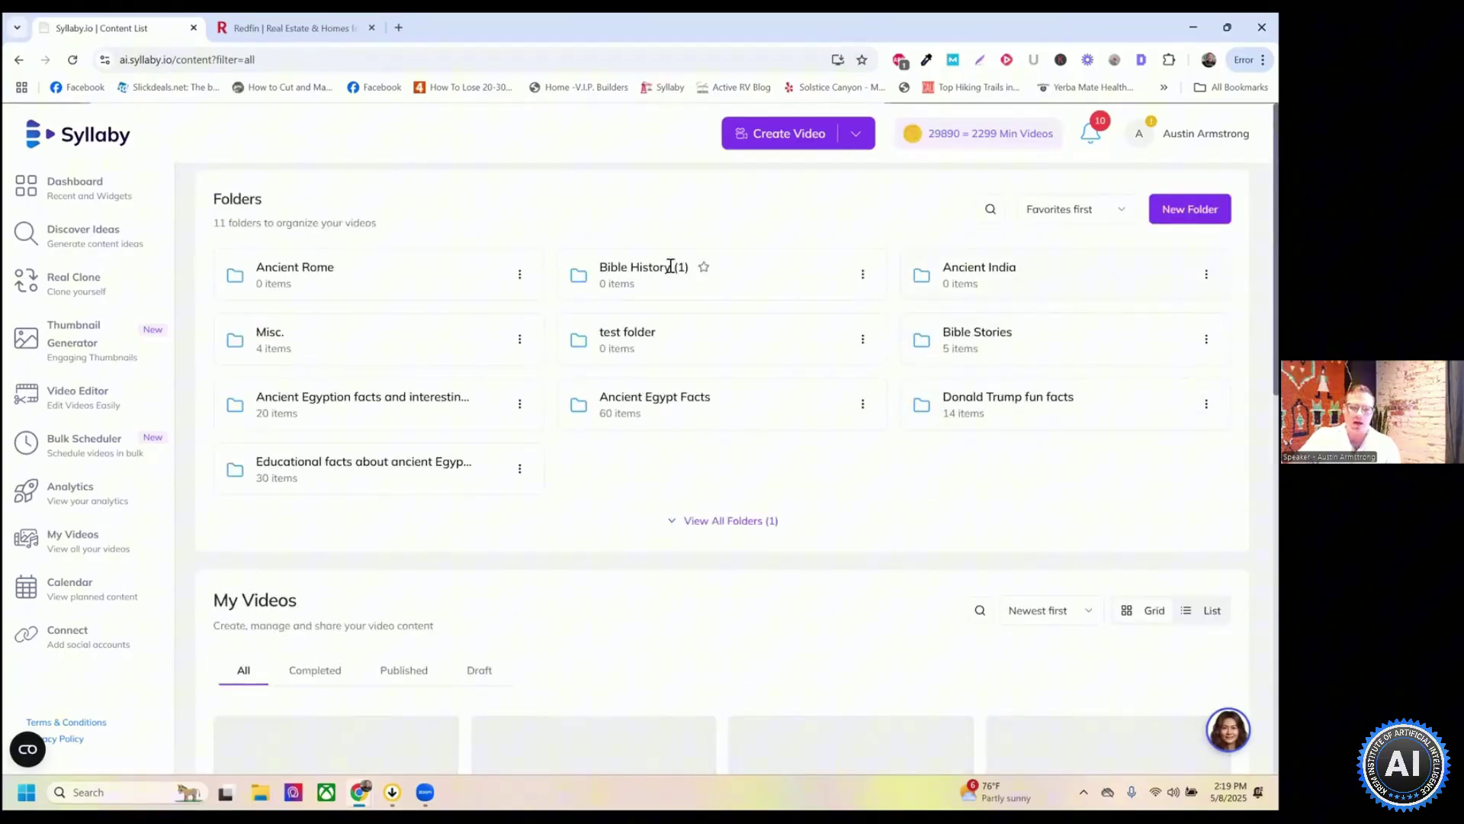
pyautogui.scroll(-1, 857, 298)
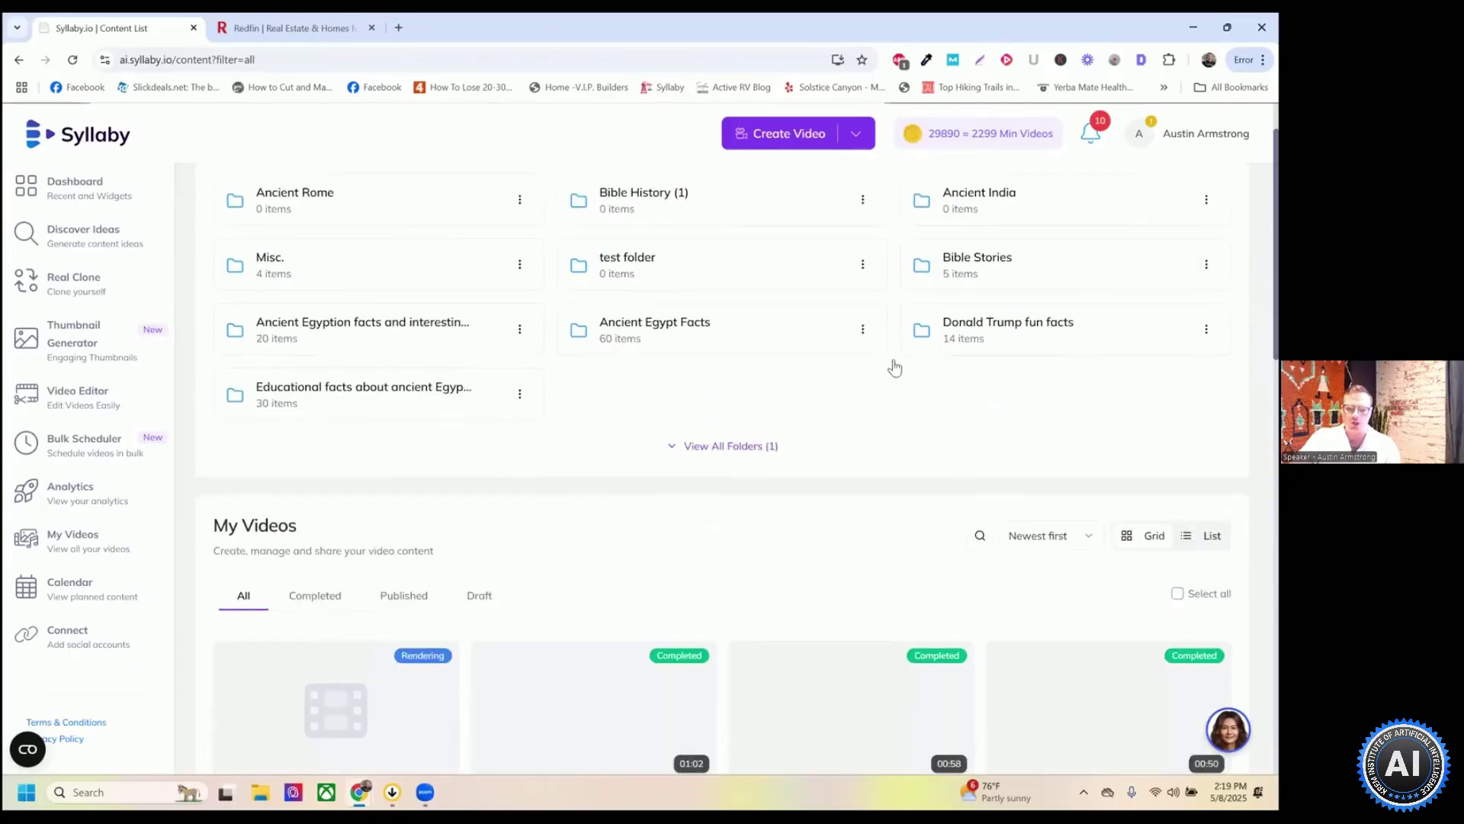
pyautogui.scroll(1, 928, 340)
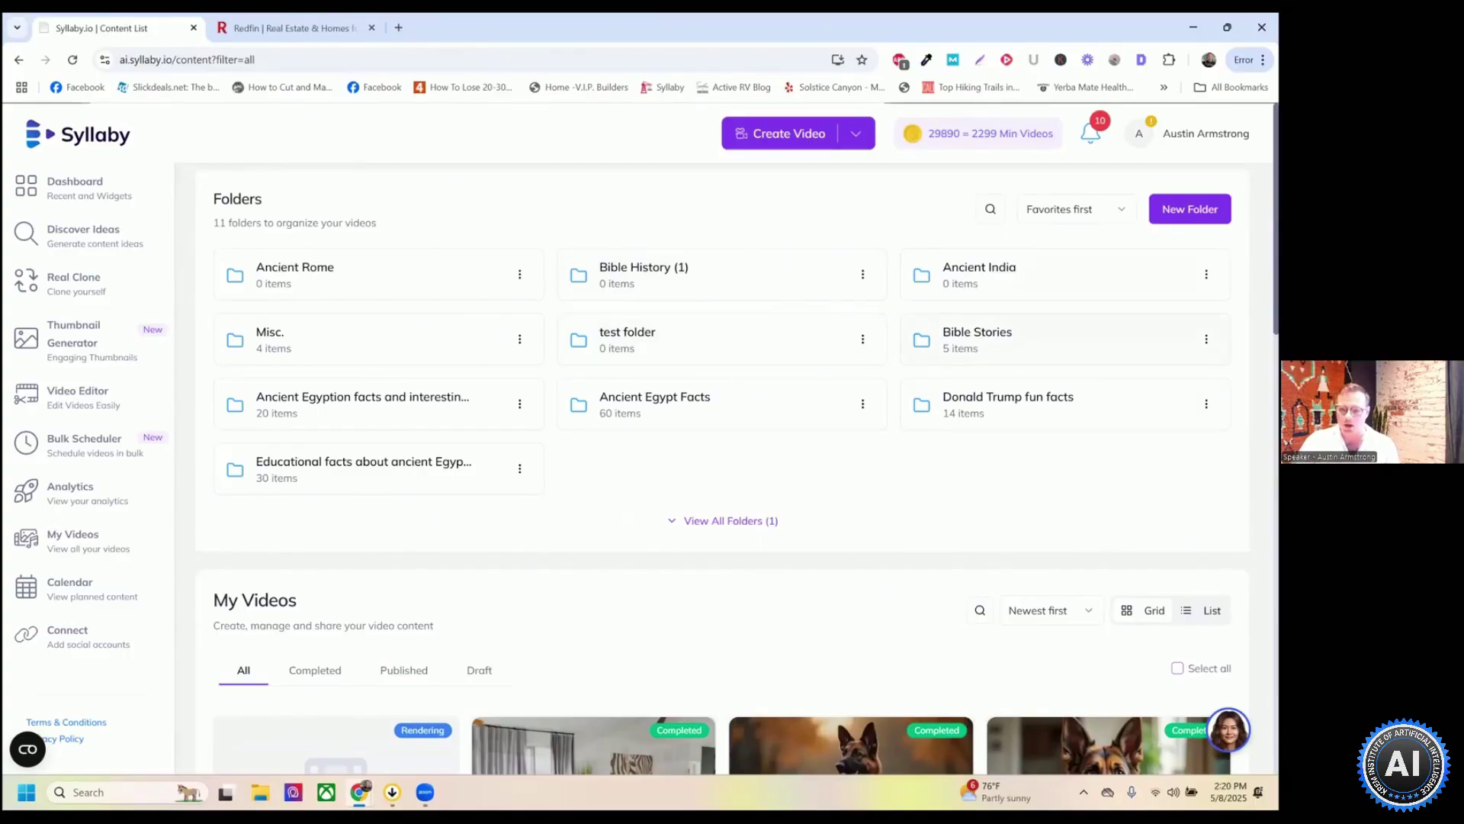
pyautogui.scroll(-8, 723, 469)
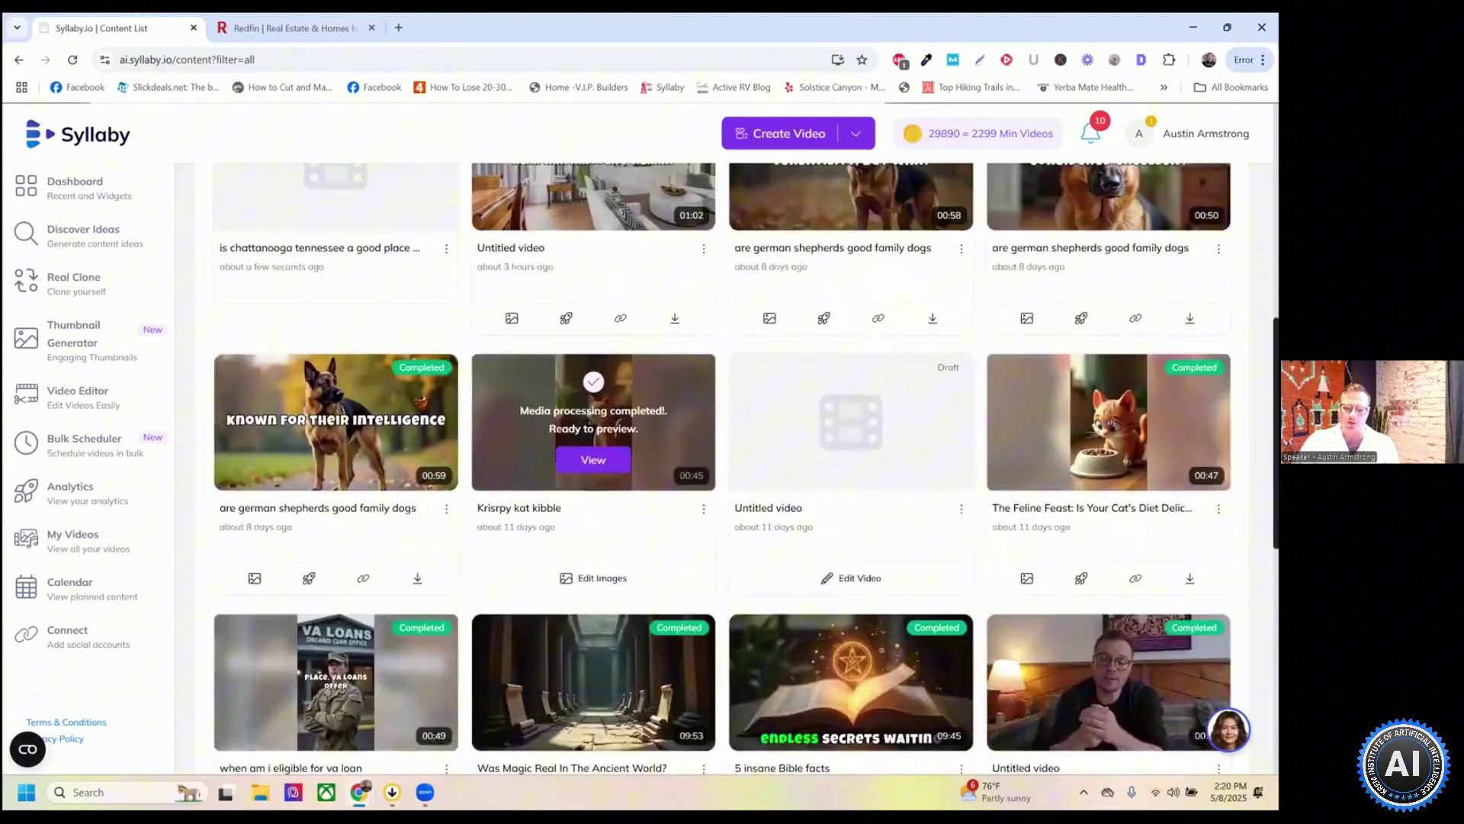
pyautogui.scroll(6, 723, 469)
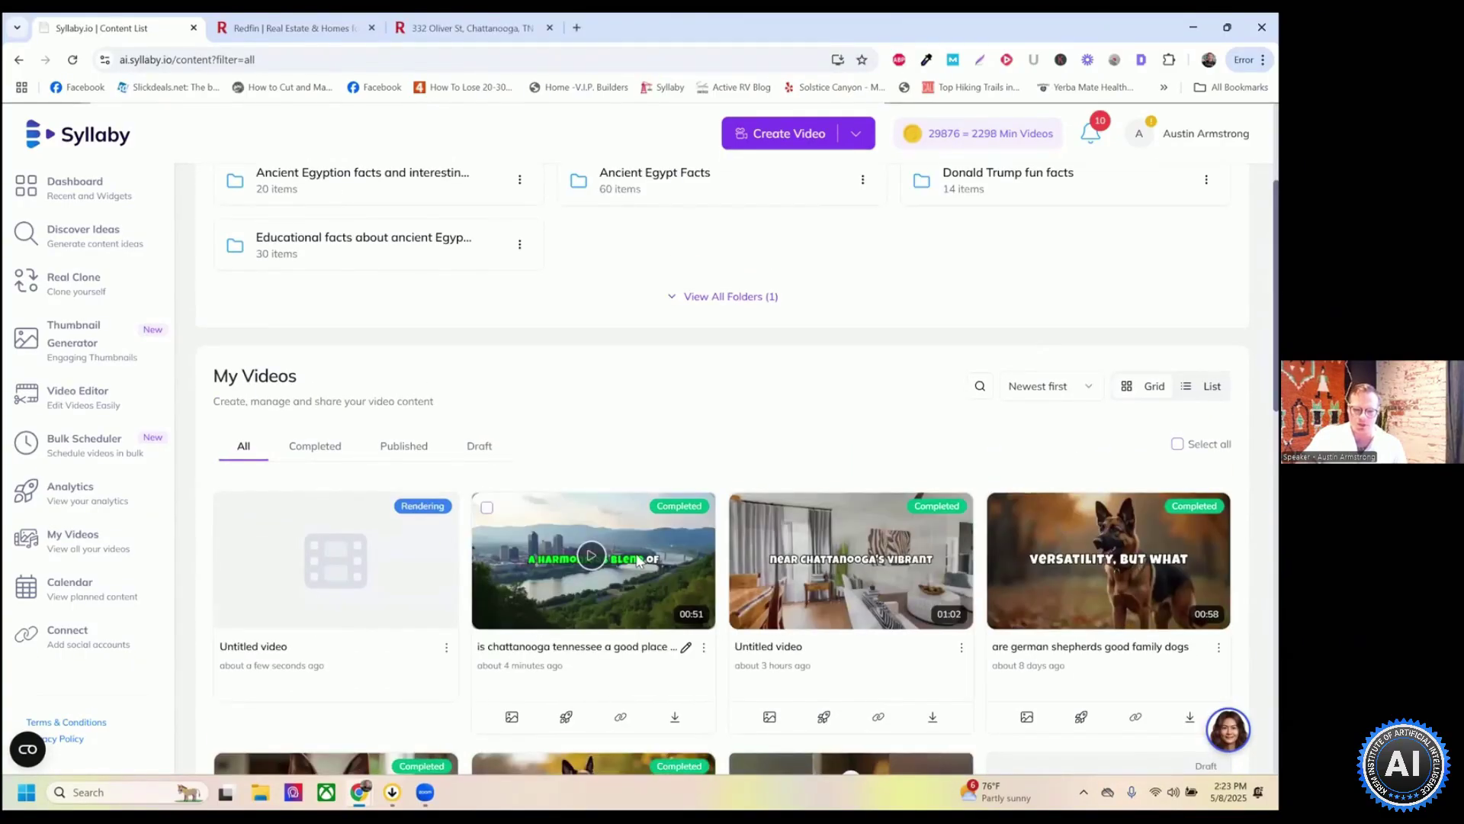
pyautogui.click(681, 556)
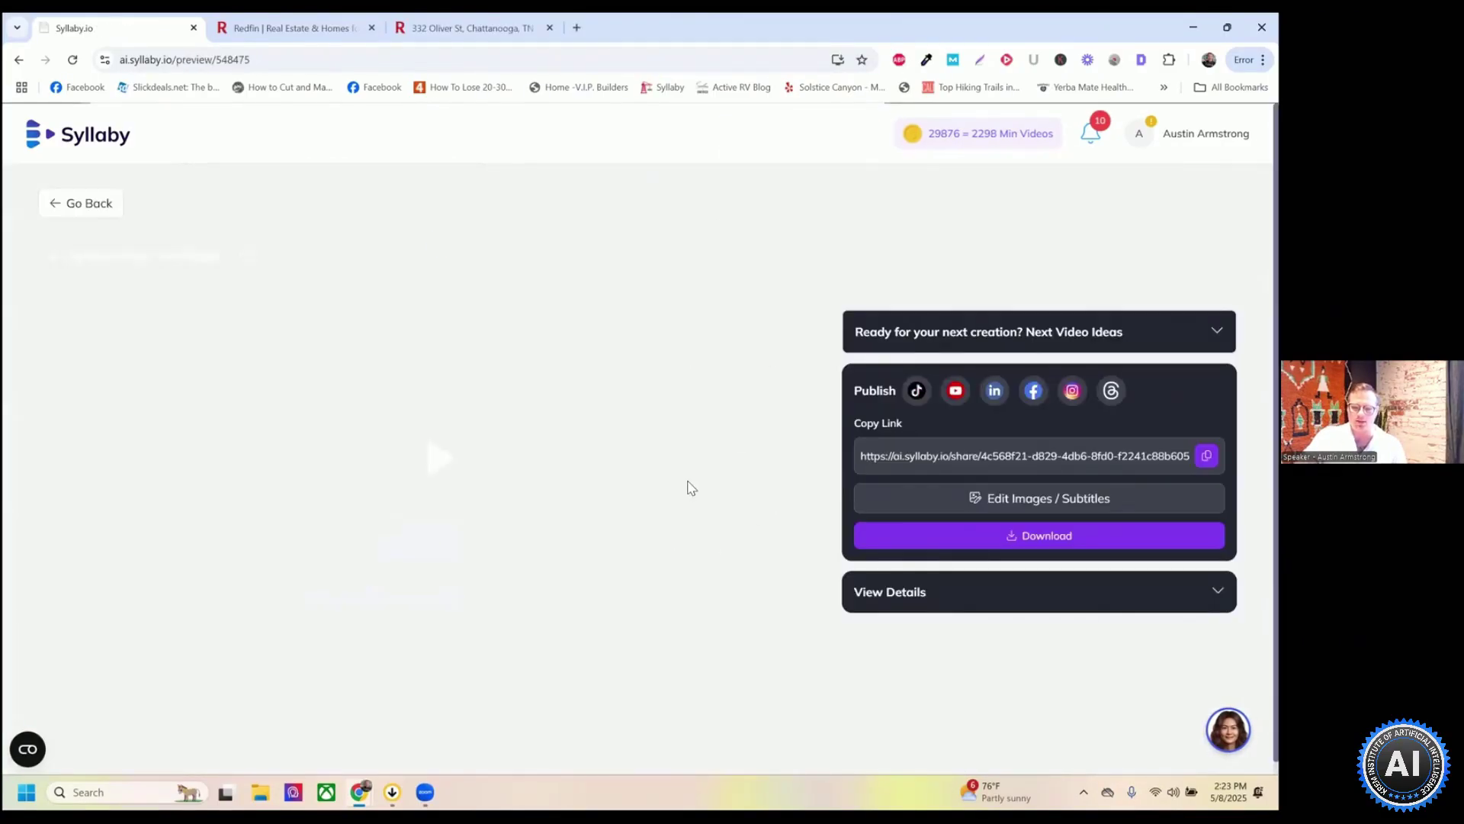
# Play and pause the Chattanooga video, then open its image and subtitle editor
pyautogui.click(442, 469)
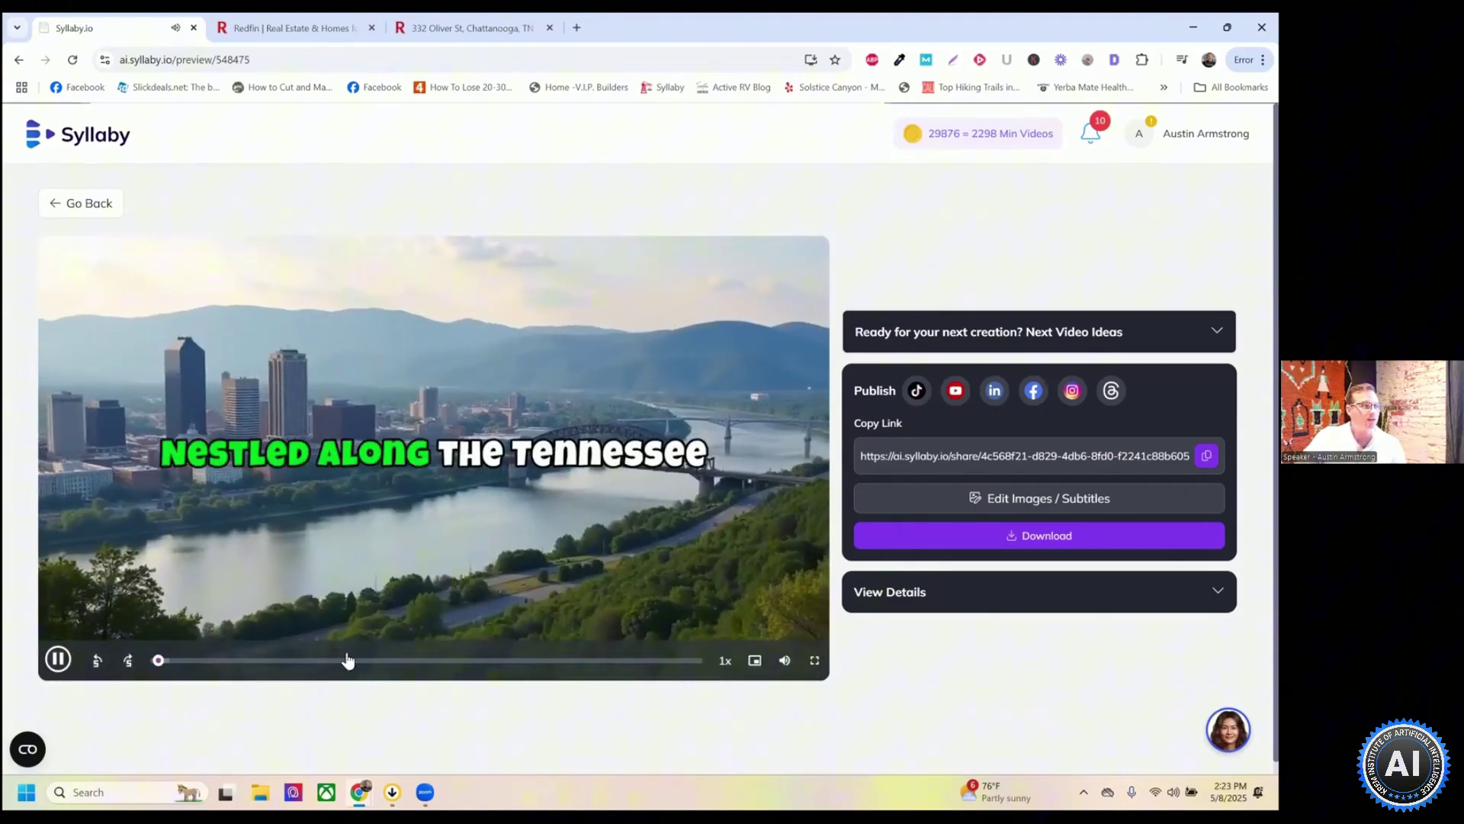
pyautogui.moveTo(768, 666)
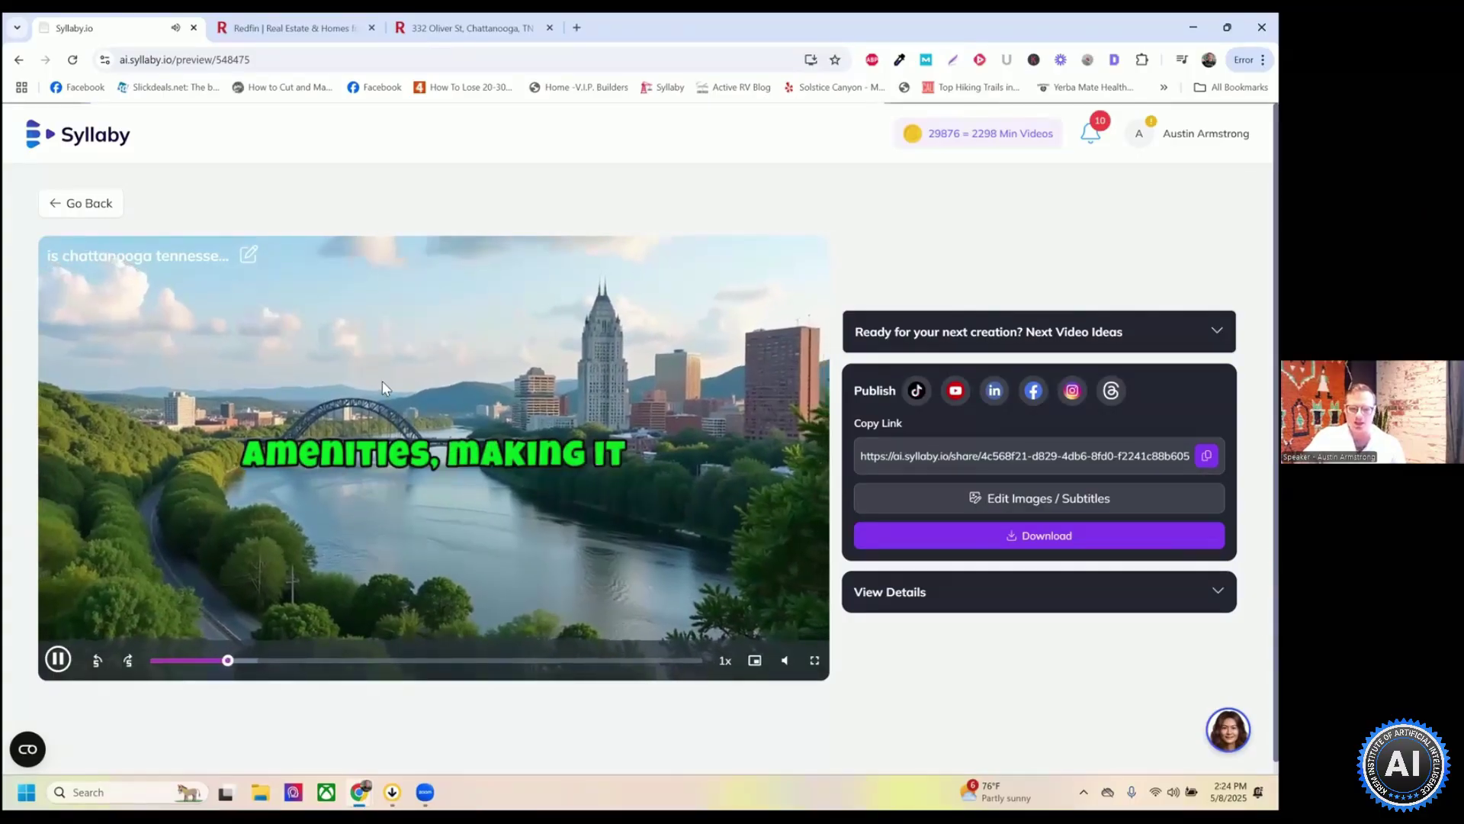
pyautogui.click(694, 469)
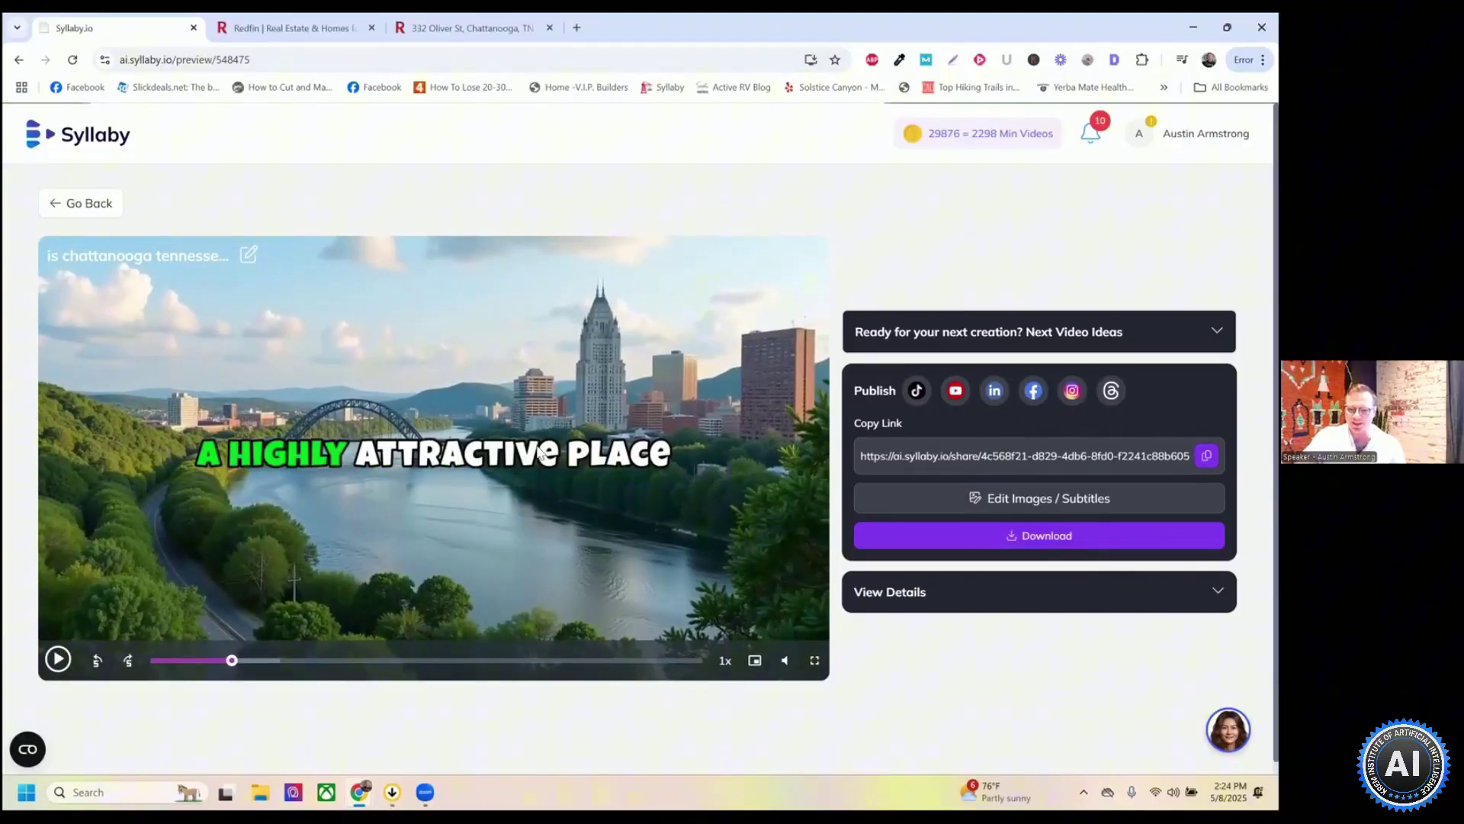
pyautogui.click(1060, 505)
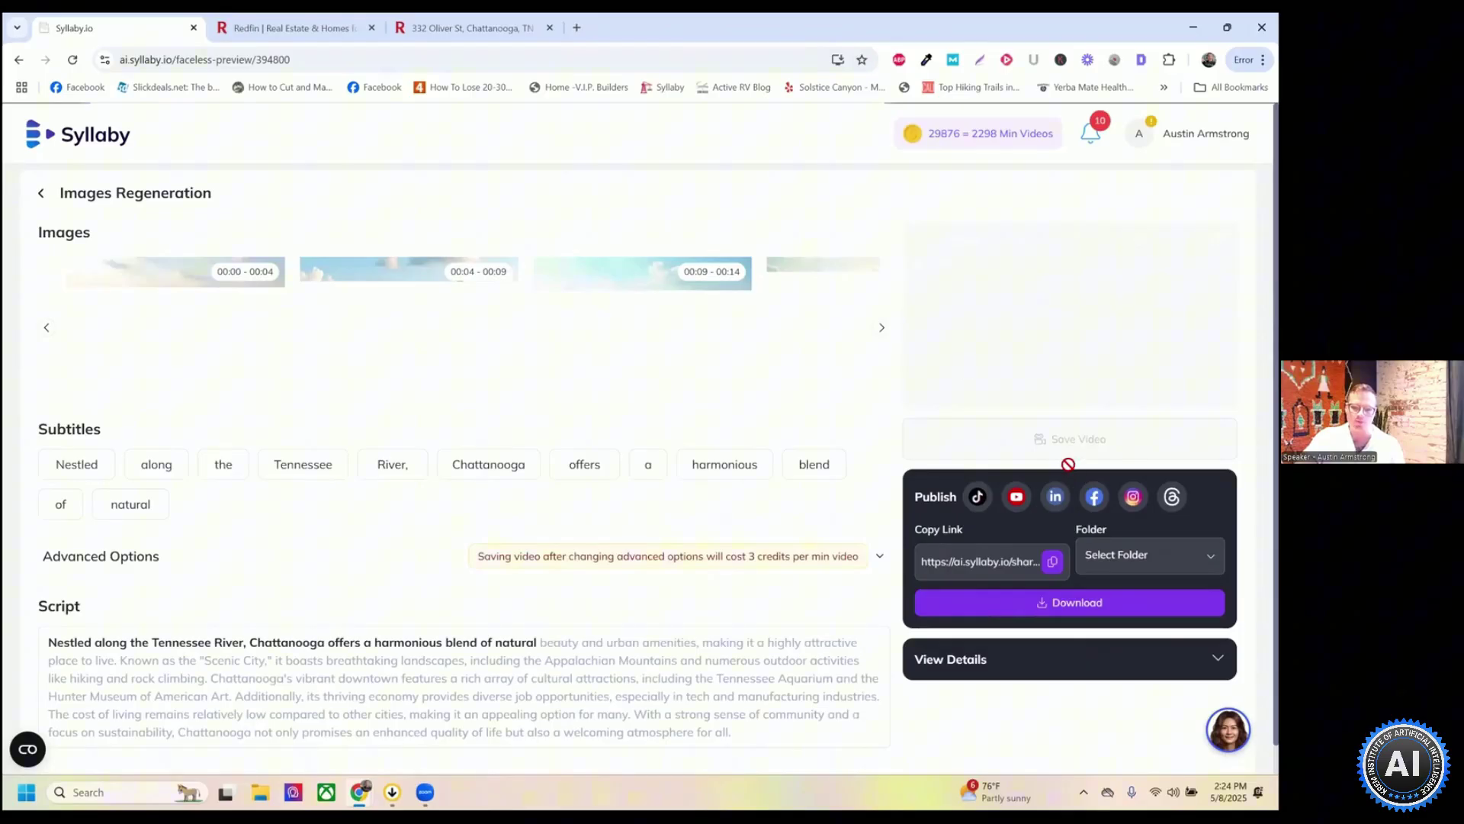
# Open the first clip's Chattanooga cityscape image for editing with its motion prompt
pyautogui.moveTo(196, 392)
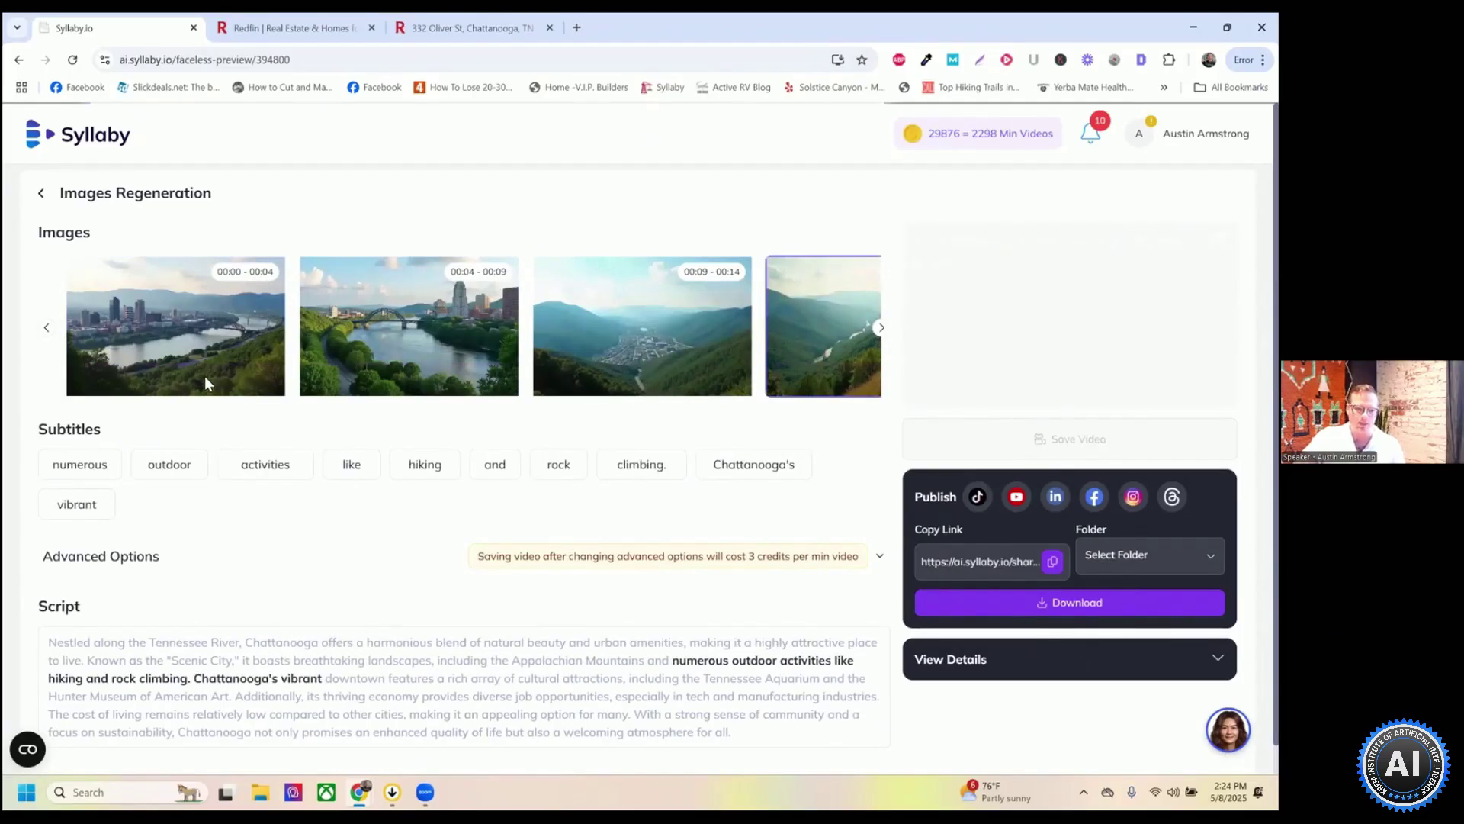
pyautogui.click(206, 384)
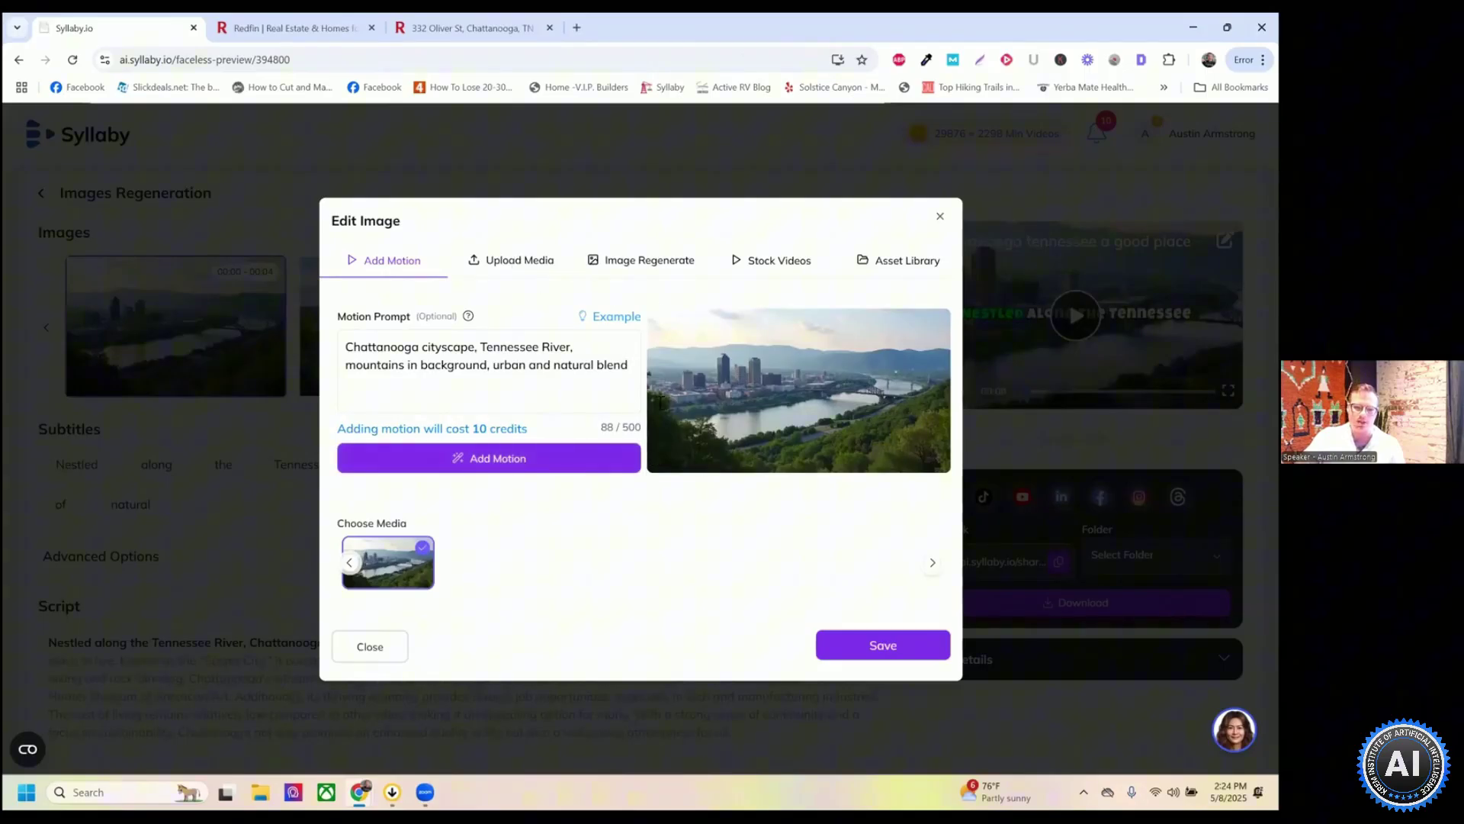
# Look over the Add Motion, Upload Media and Image Regenerate options for the first scene image
pyautogui.click(590, 459)
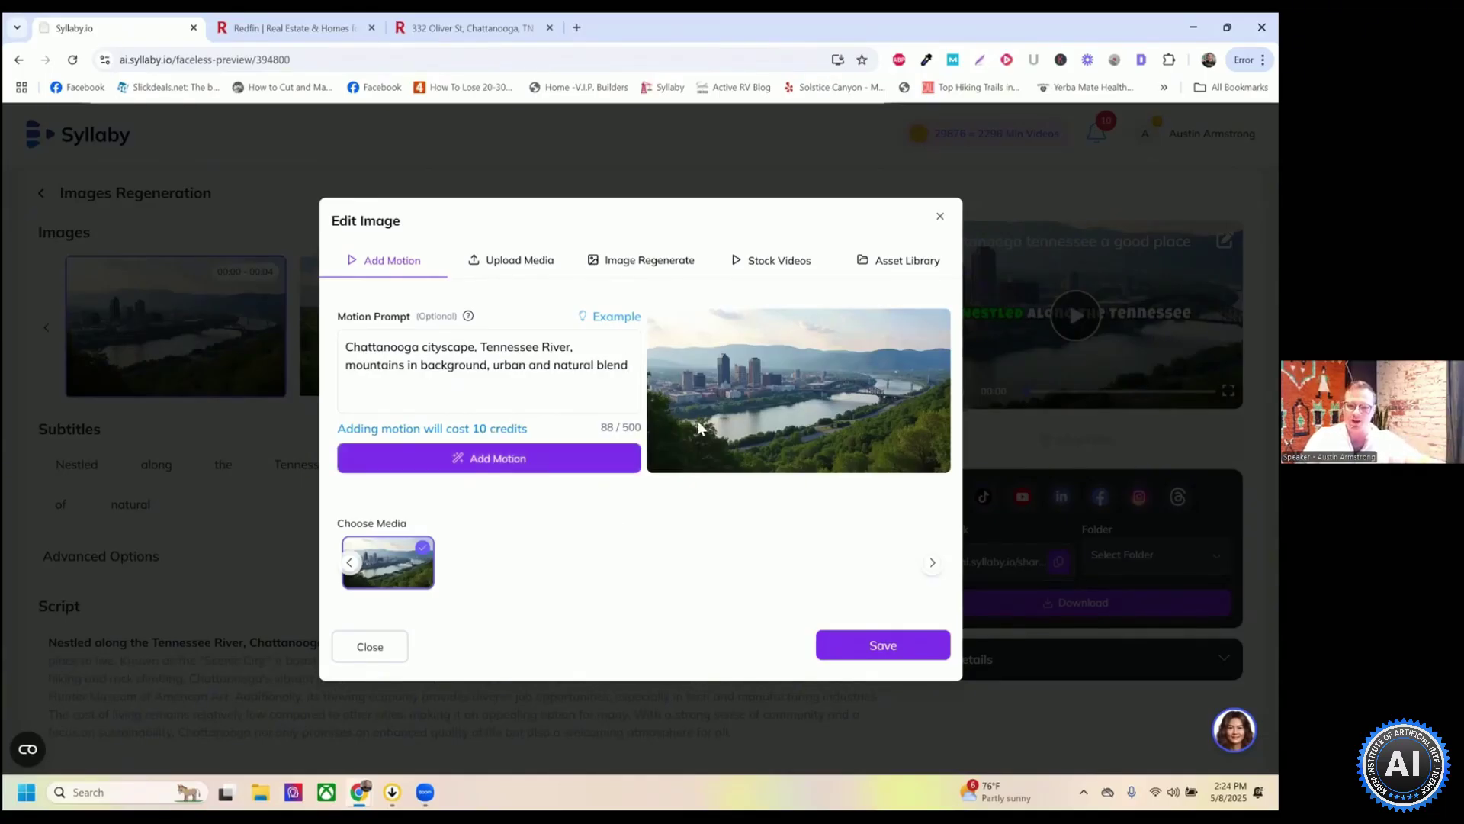
pyautogui.click(527, 267)
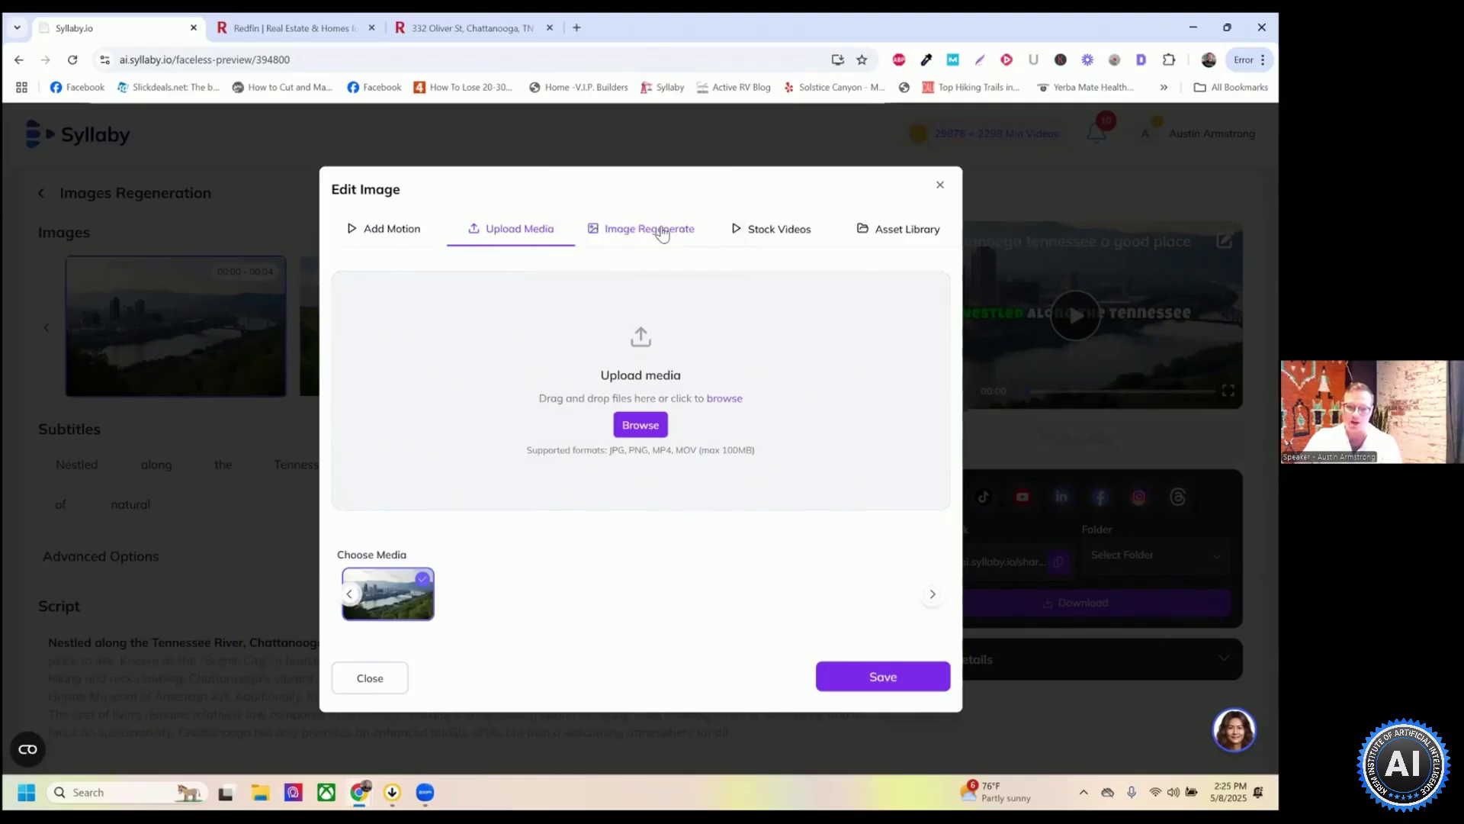
pyautogui.click(662, 231)
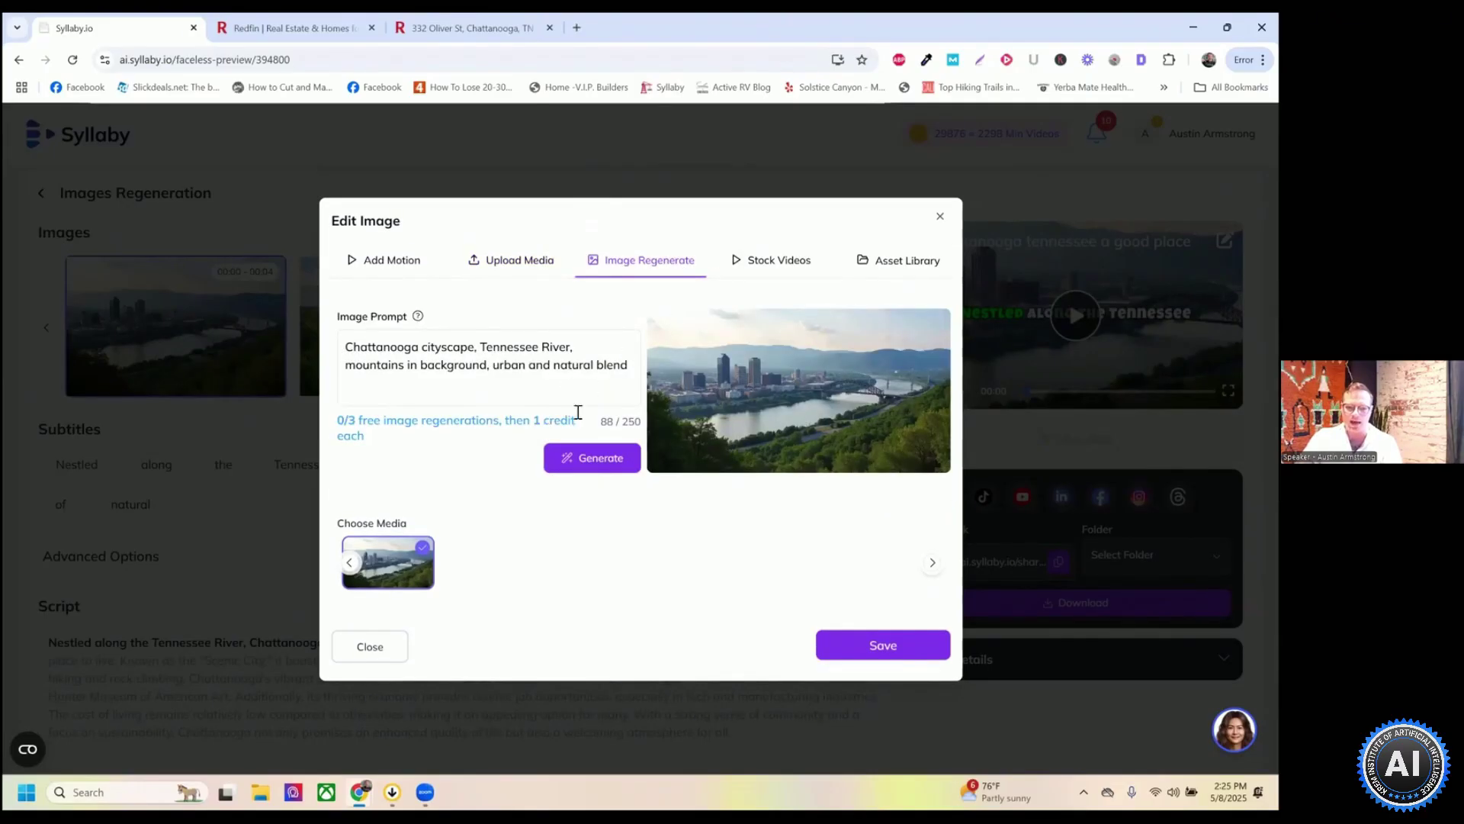
# Generate a new Chattanooga riverside image and choose it over the original for the first scene
pyautogui.click(606, 460)
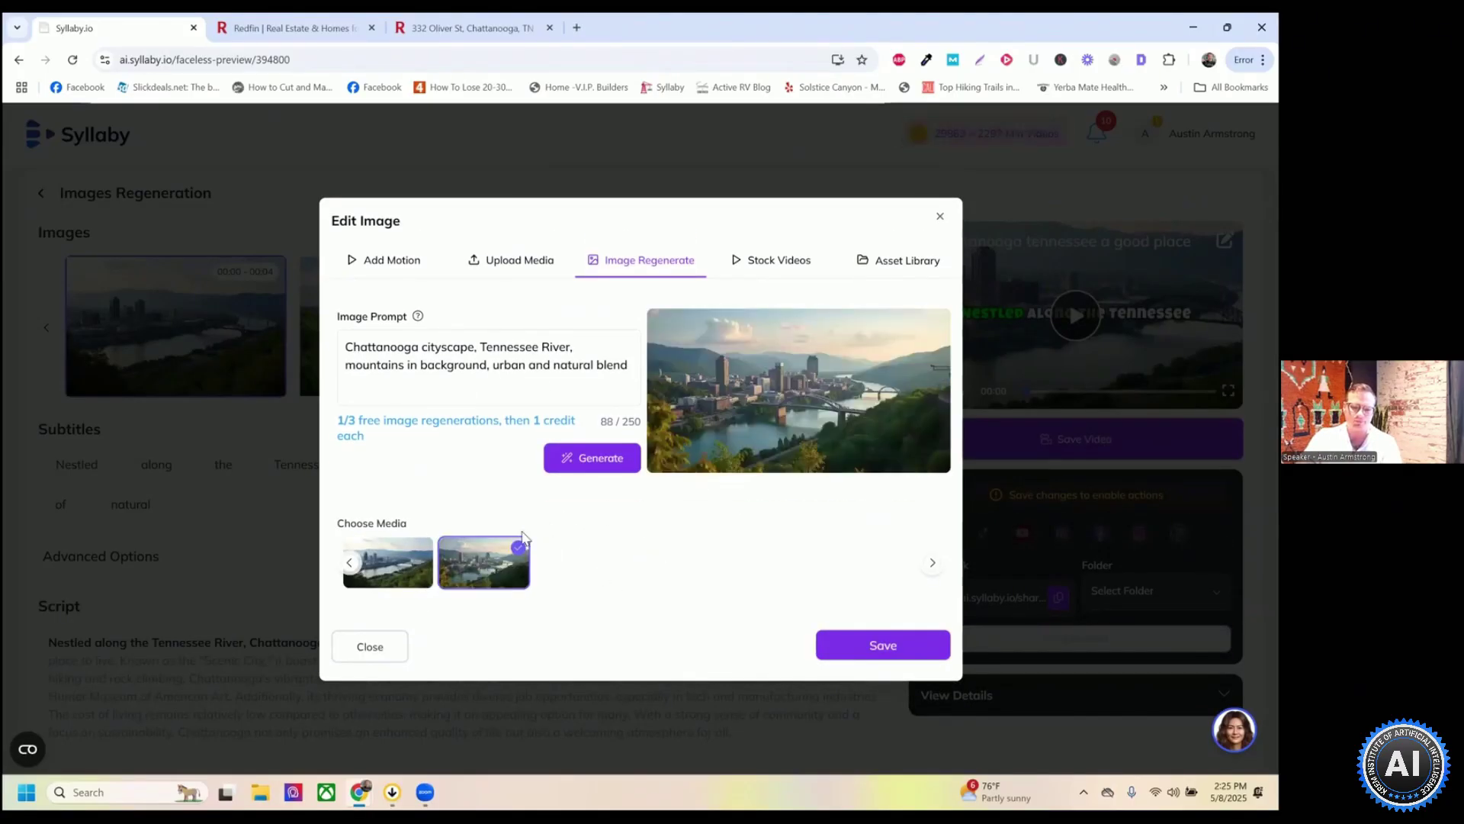
pyautogui.click(389, 570)
pyautogui.click(473, 562)
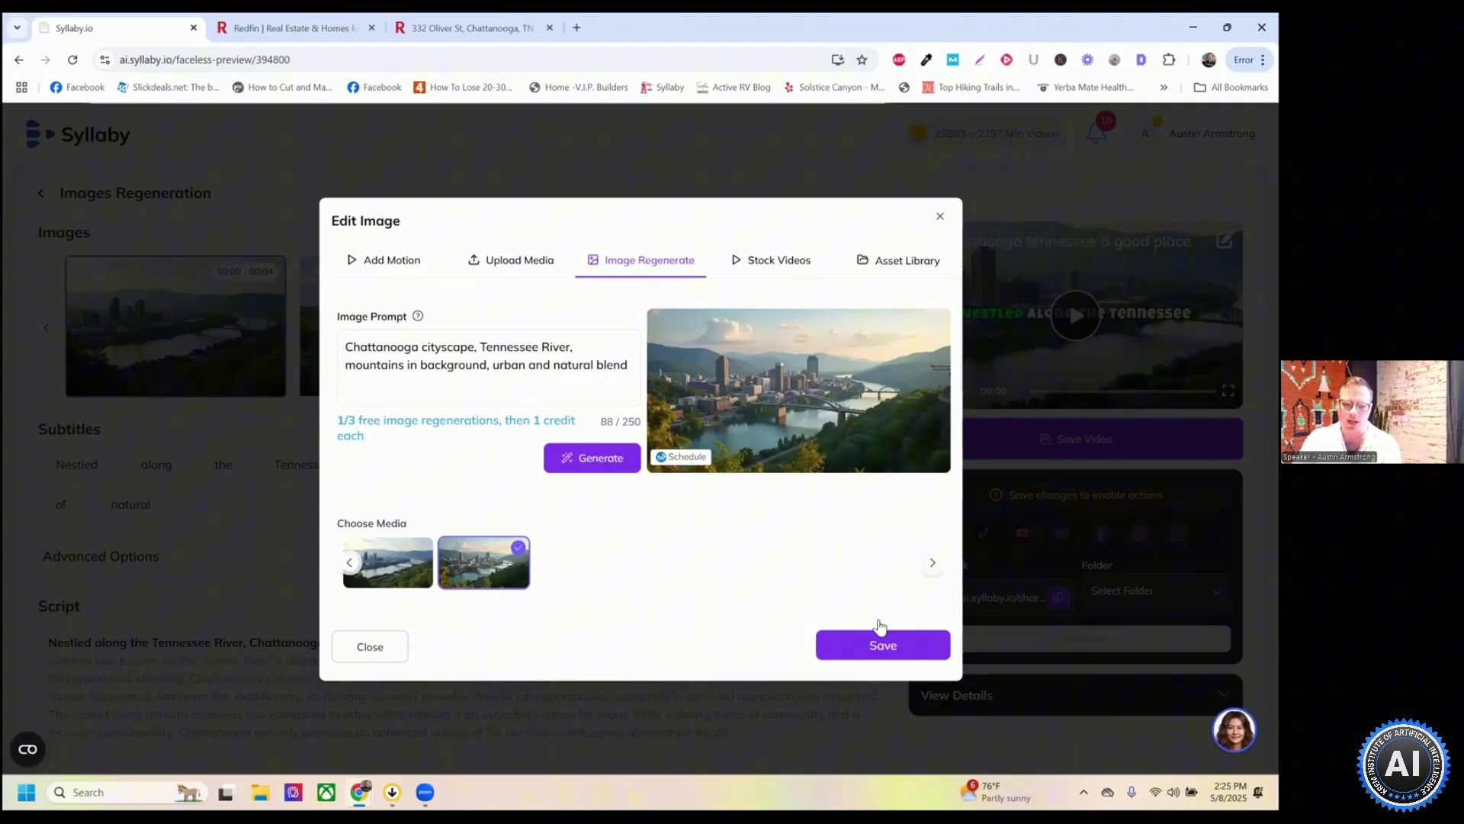
# Search stock videos for 'banana', then view the first scene's Asset Library
pyautogui.click(796, 260)
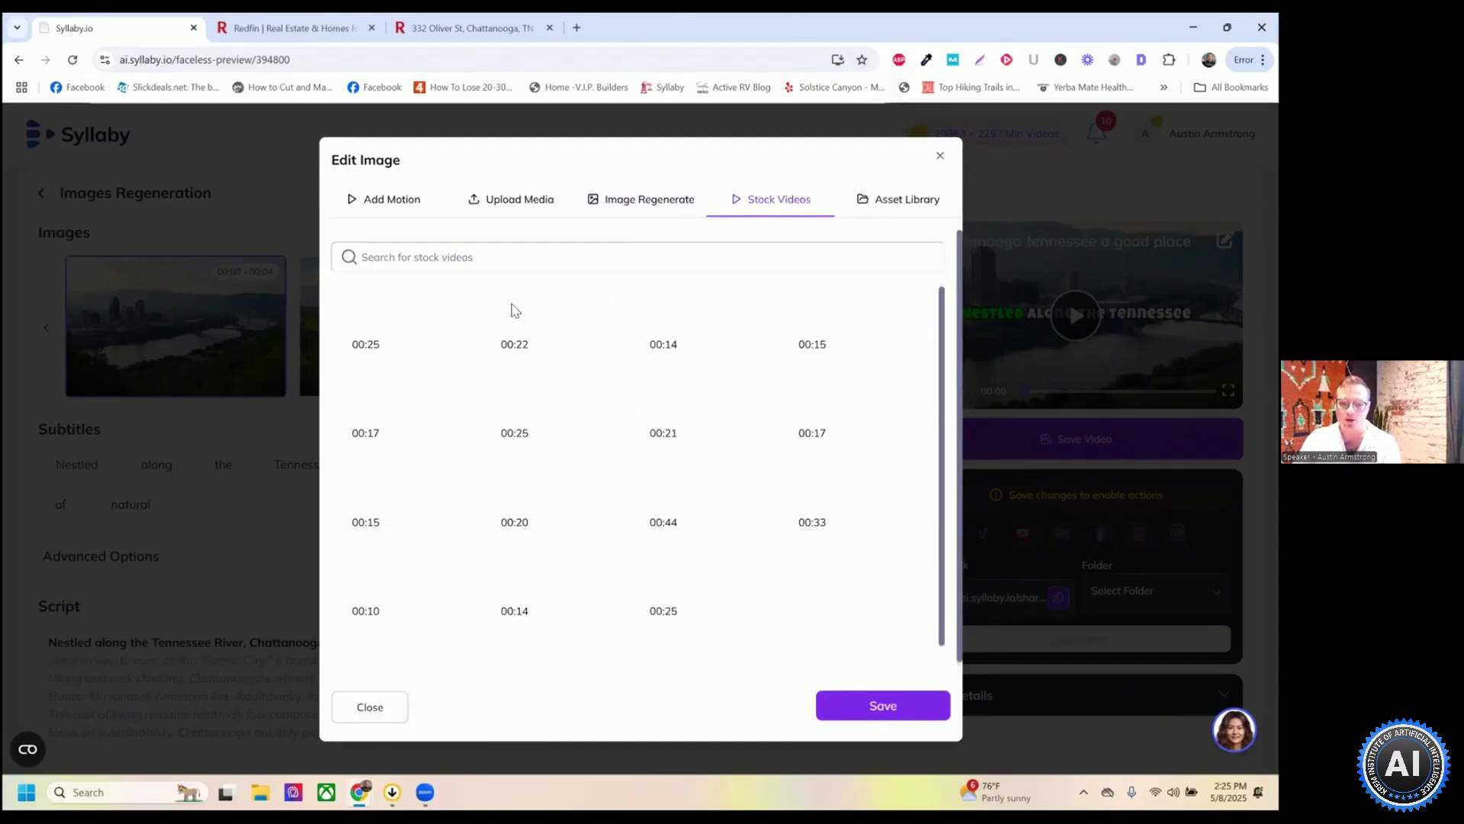
pyautogui.click(439, 252)
pyautogui.write('banana')
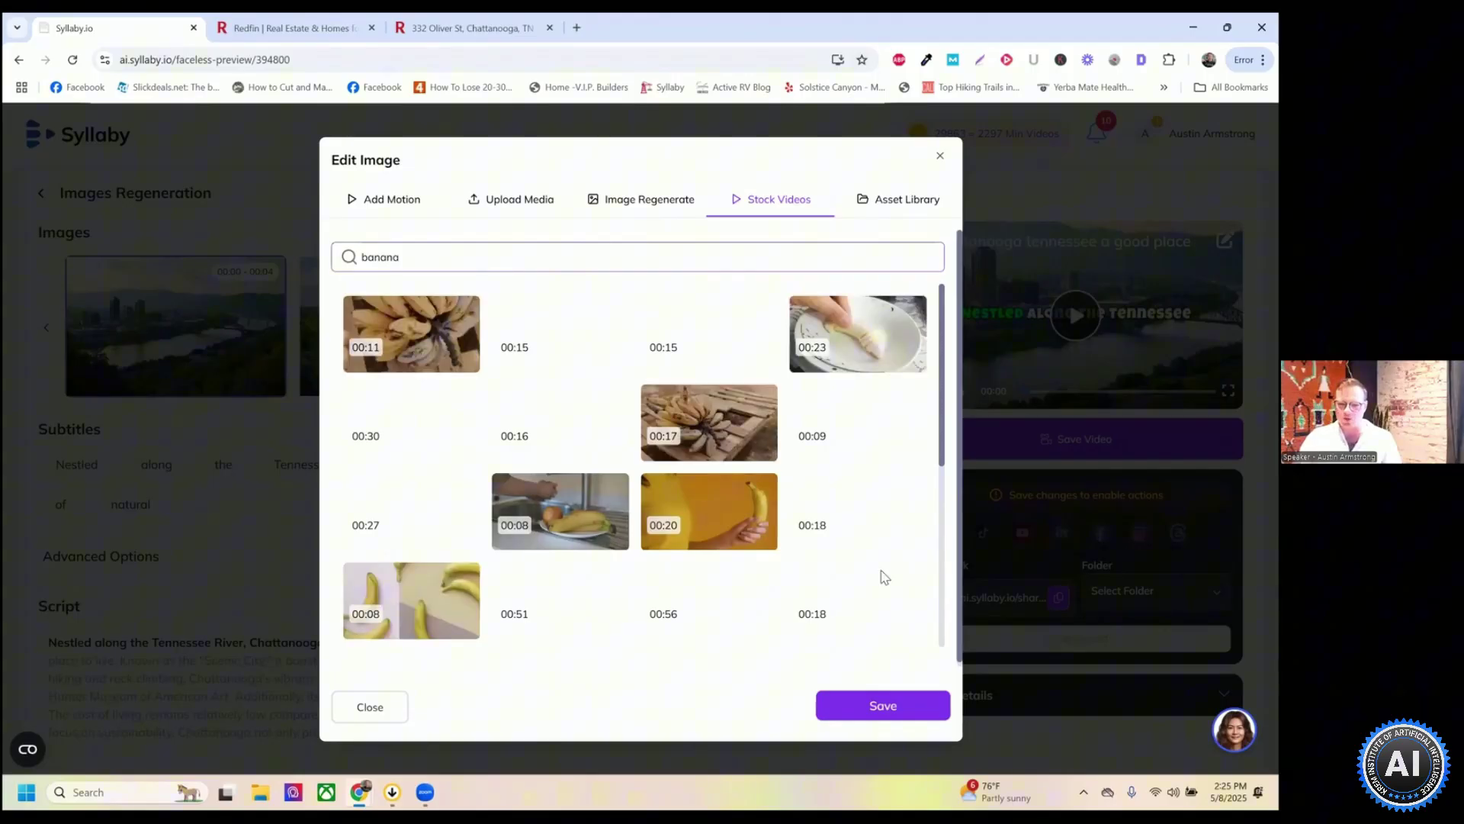
pyautogui.click(894, 201)
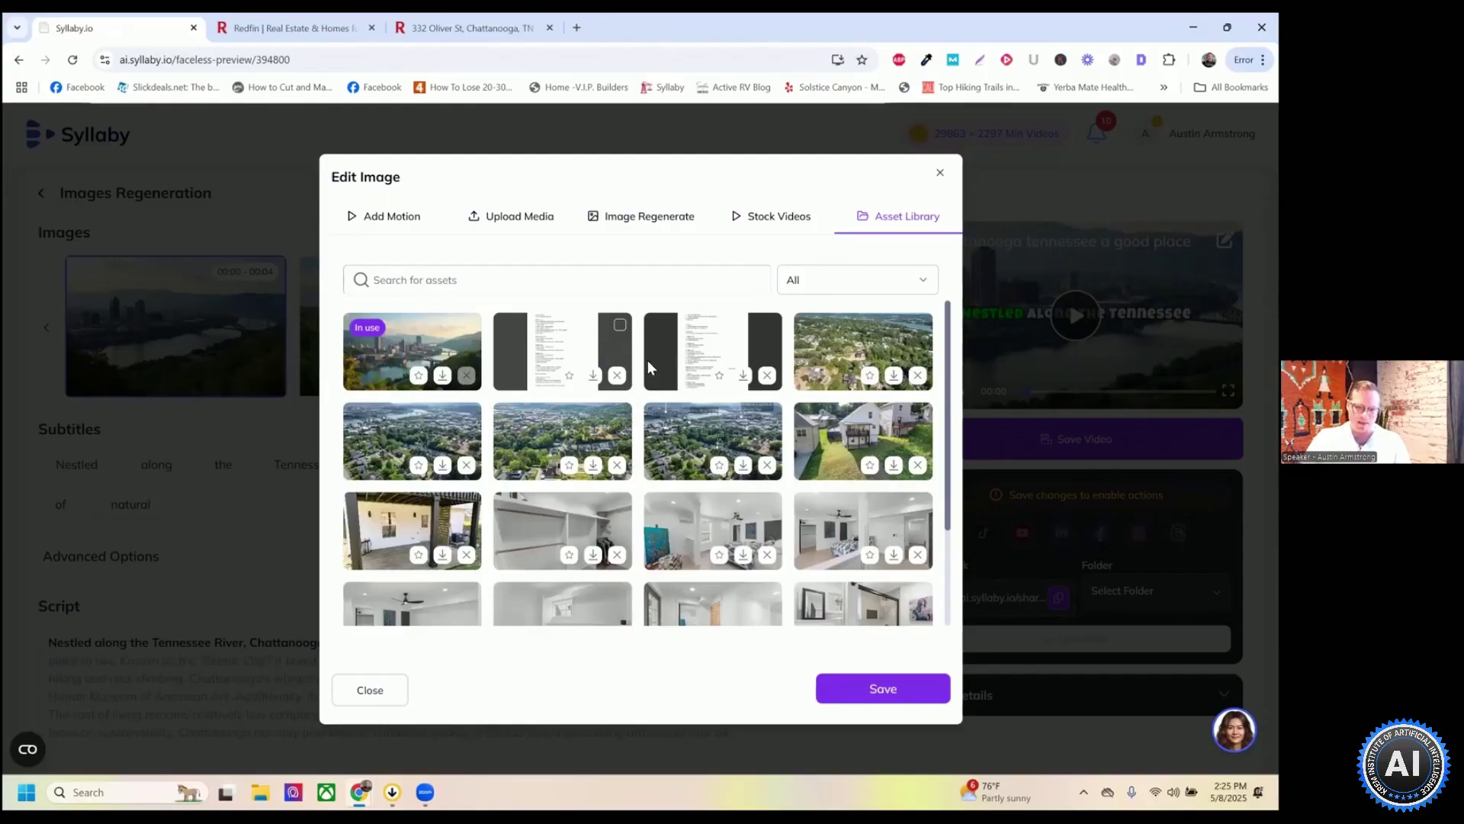
# Scroll through the Asset Library's saved images, including the in-use Chattanooga and home interior shots
pyautogui.scroll(-2, 799, 321)
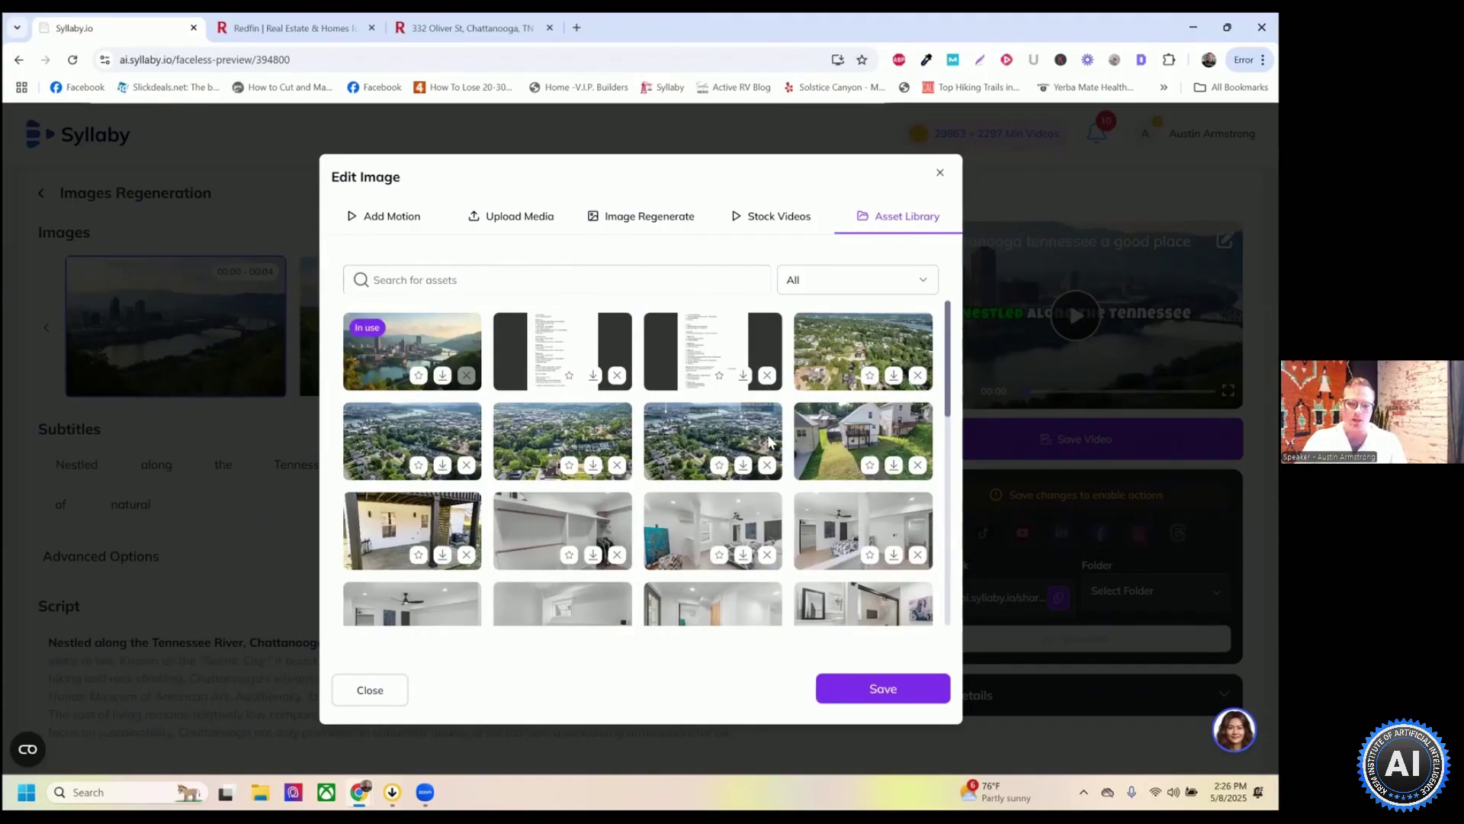
pyautogui.scroll(-5, 745, 474)
pyautogui.scroll(-3, 745, 475)
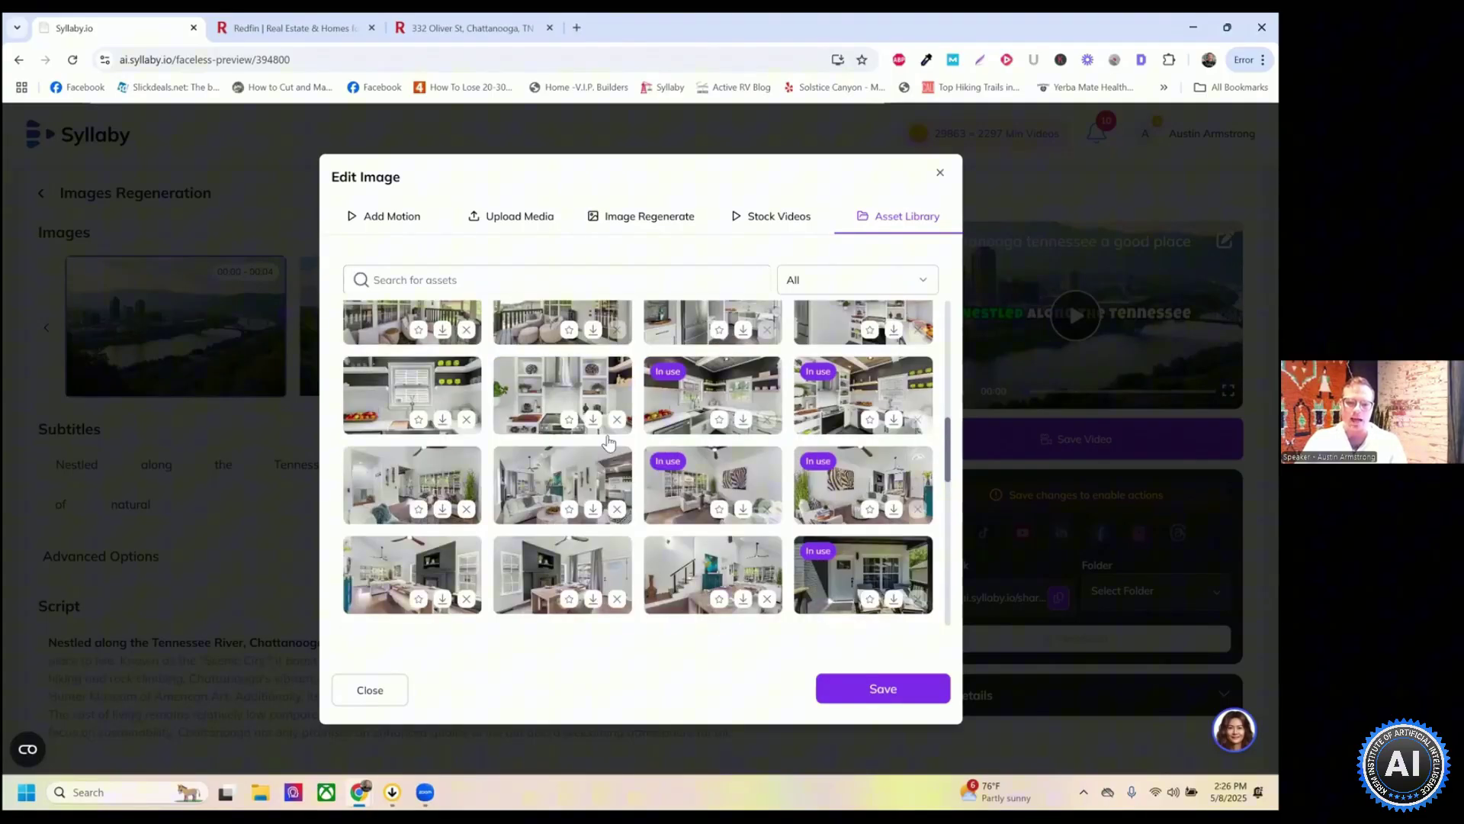
pyautogui.scroll(-3, 732, 467)
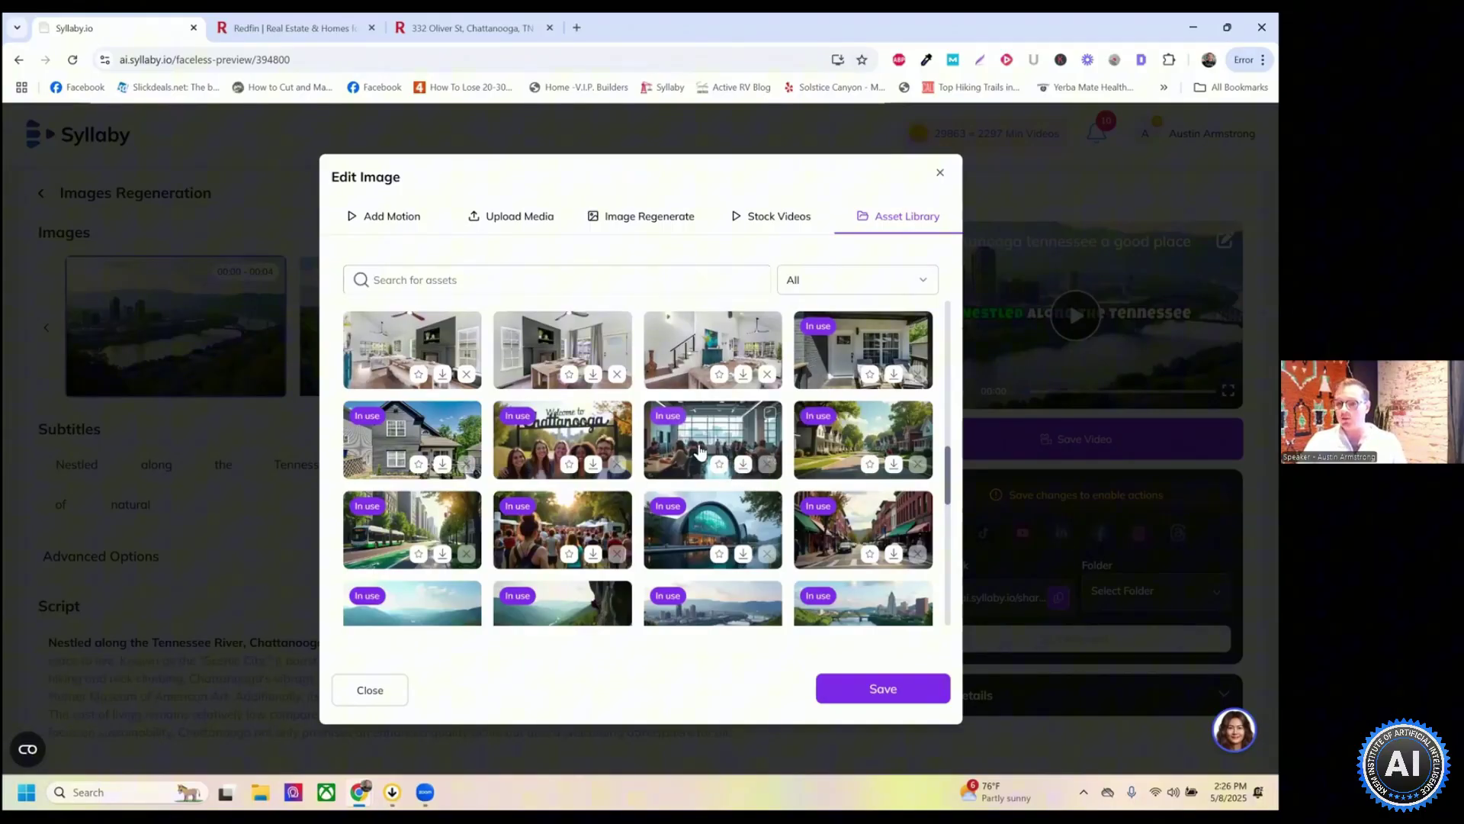
pyautogui.scroll(-1, 690, 371)
pyautogui.scroll(-6, 690, 372)
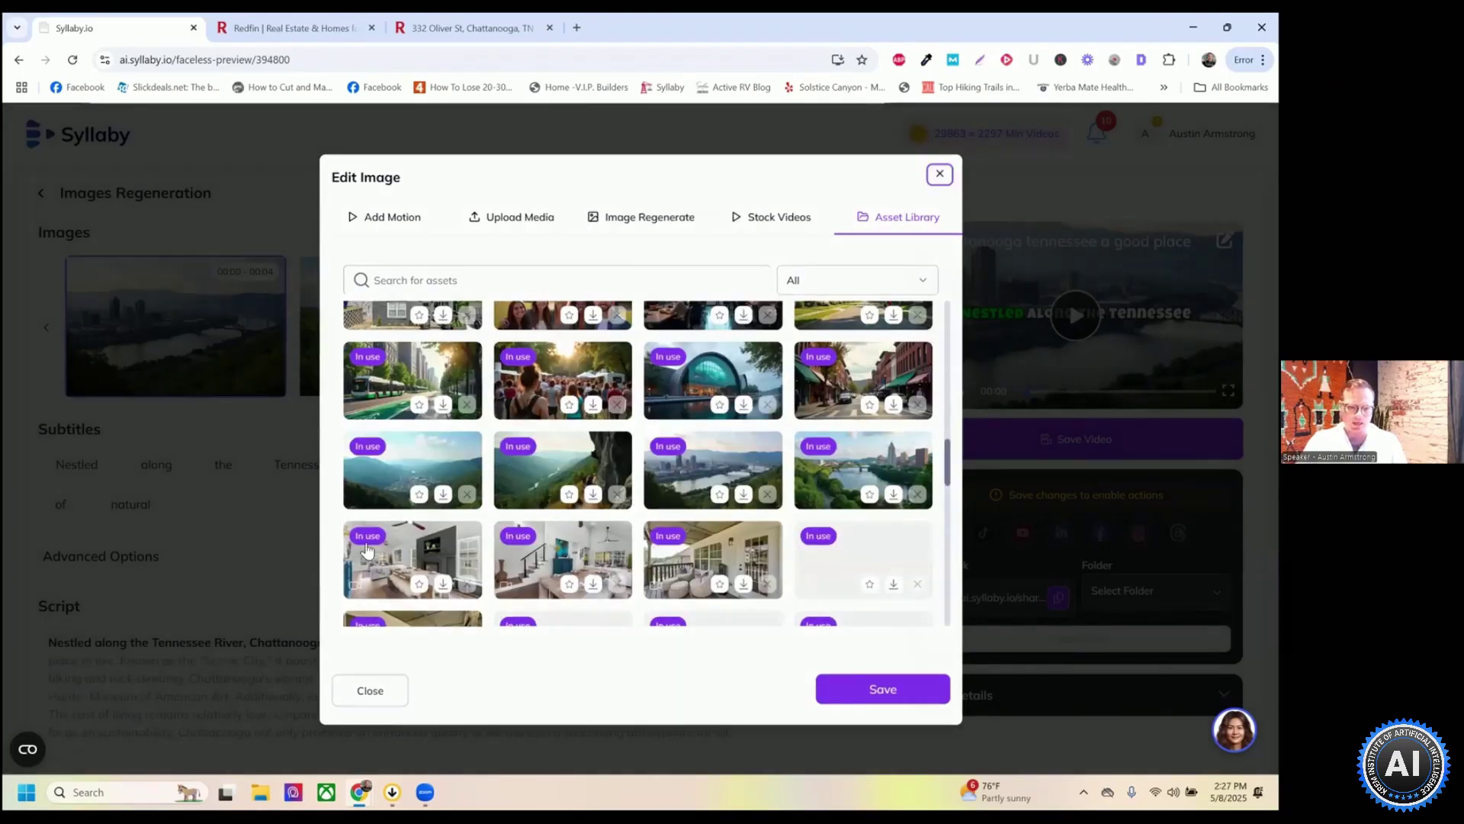
pyautogui.click(270, 525)
pyautogui.scroll(-4, 363, 477)
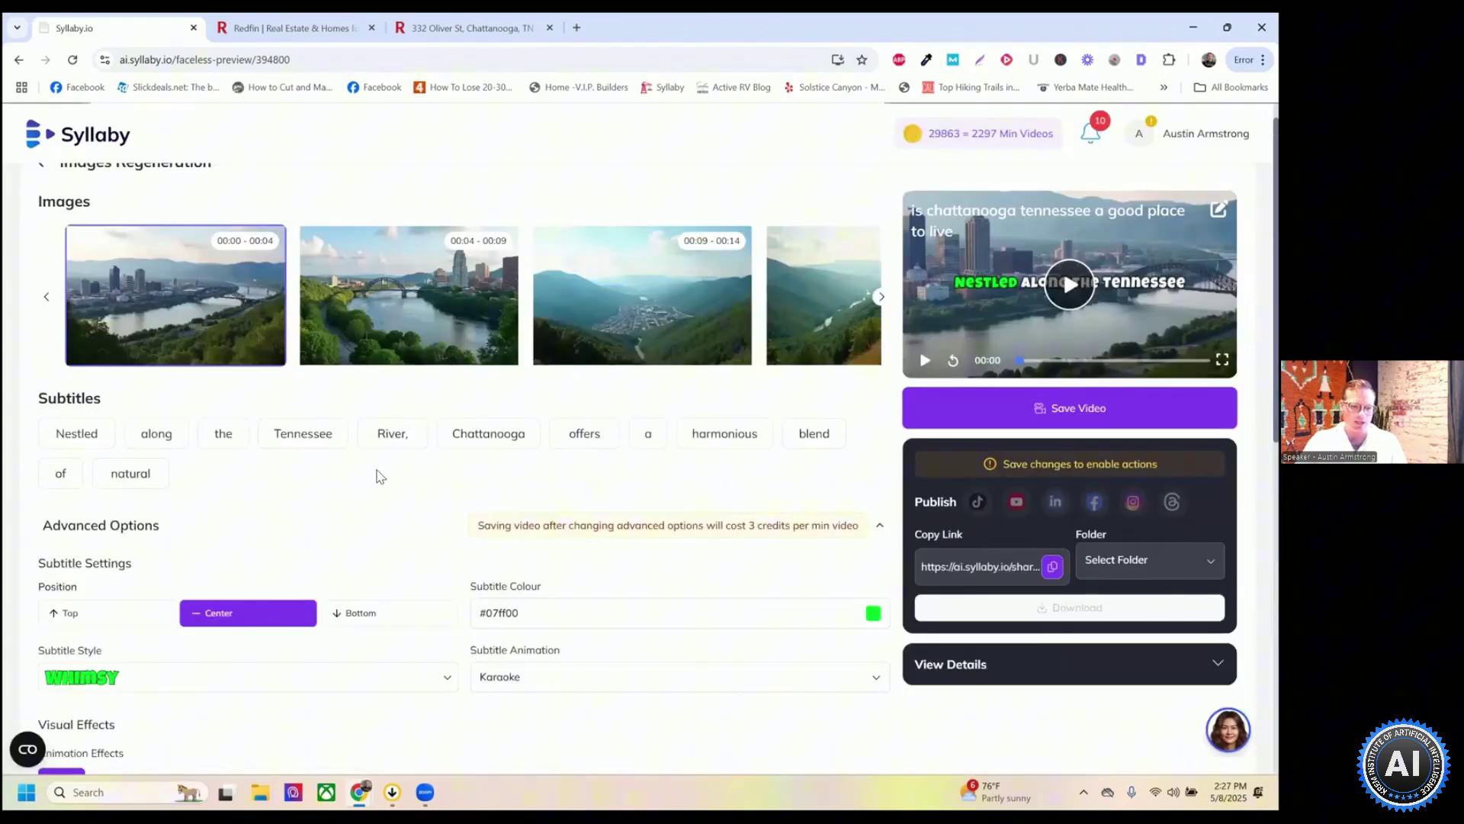
pyautogui.scroll(4, 374, 507)
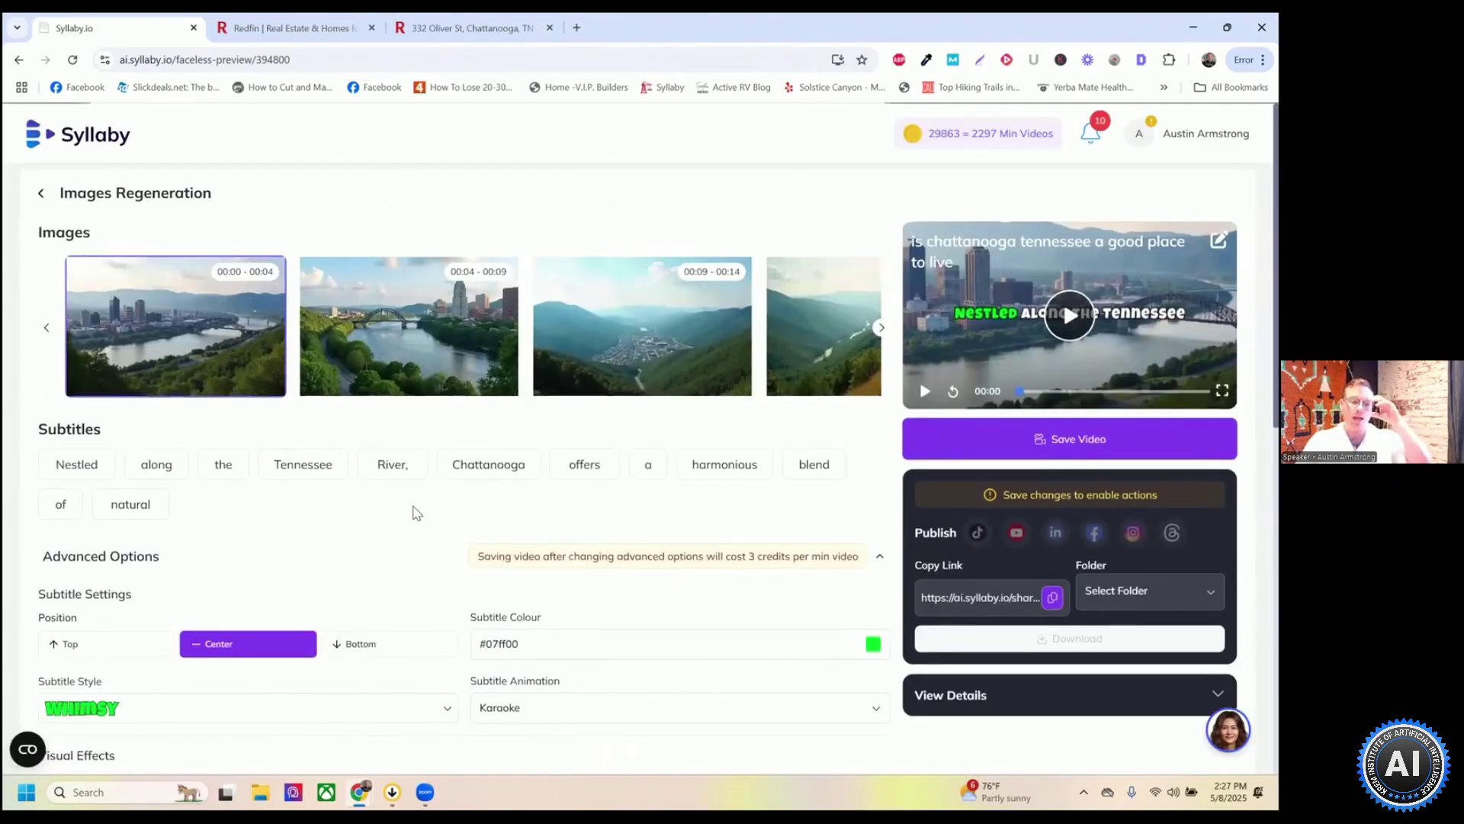
pyautogui.scroll(-3, 321, 568)
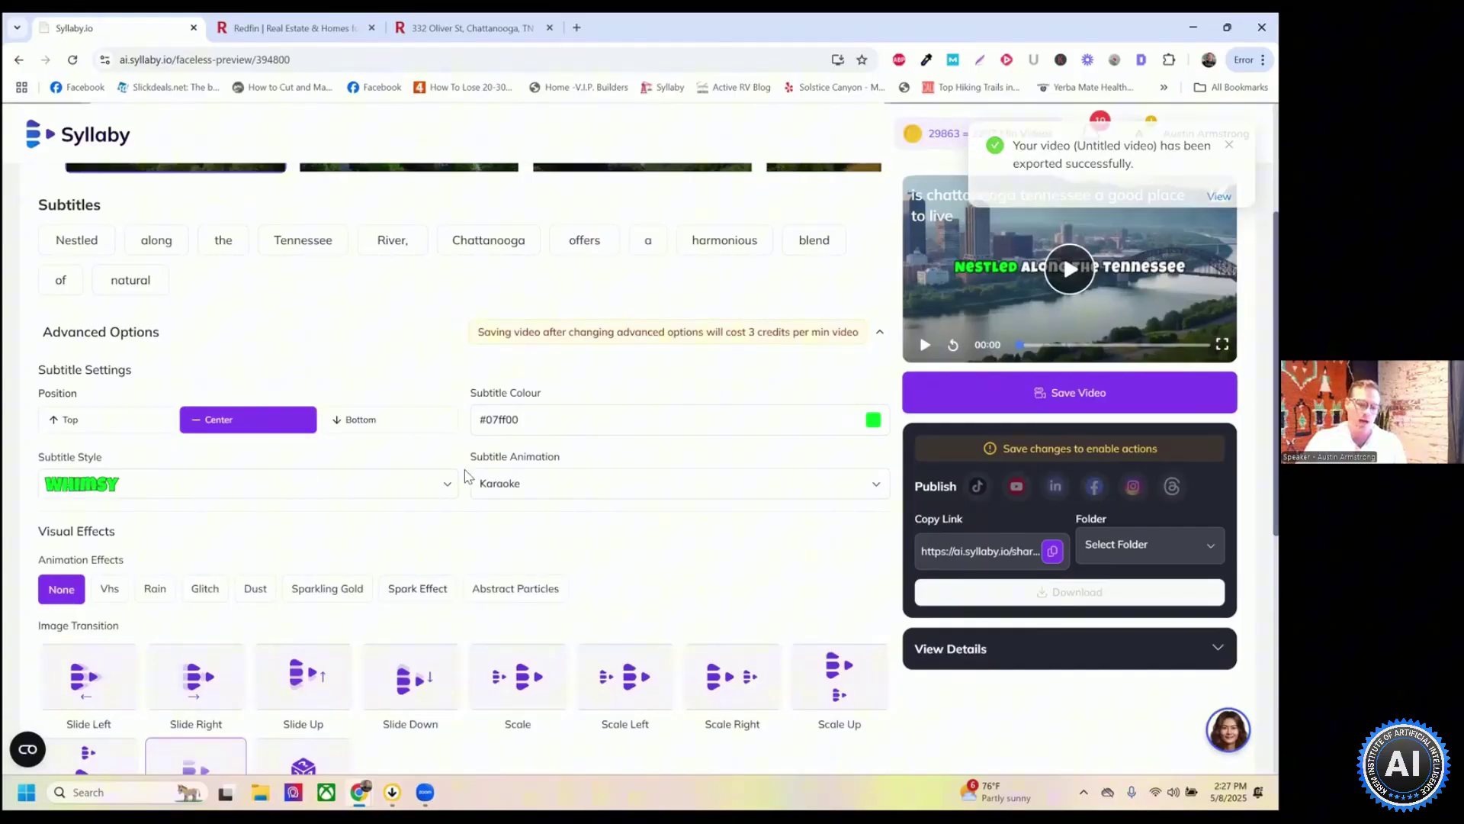
pyautogui.scroll(-4, 465, 439)
pyautogui.scroll(3, 260, 396)
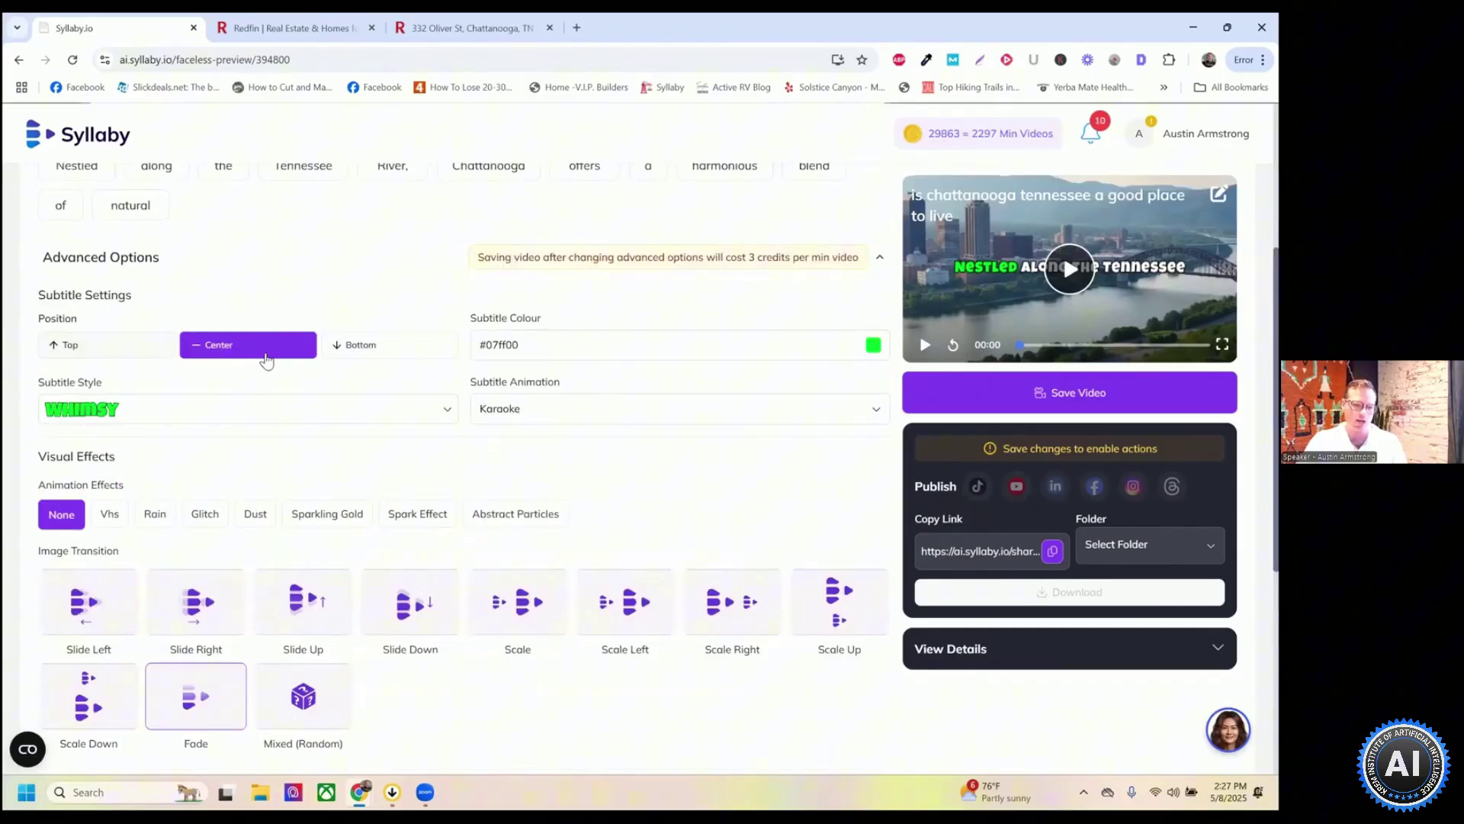
pyautogui.click(259, 409)
pyautogui.click(579, 337)
pyautogui.scroll(-5, 418, 425)
pyautogui.click(178, 417)
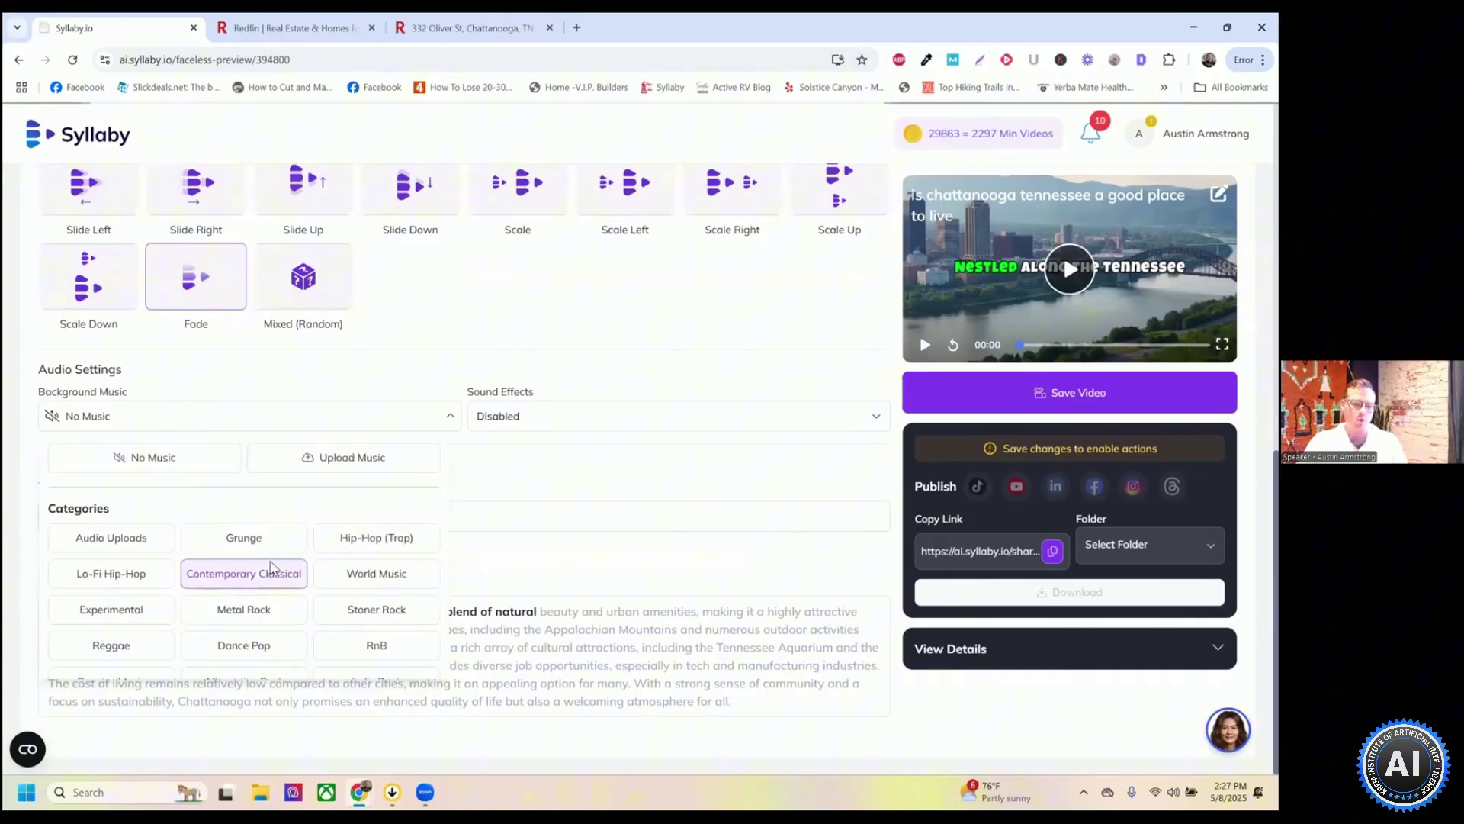
pyautogui.scroll(-1, 270, 566)
pyautogui.scroll(1, 374, 488)
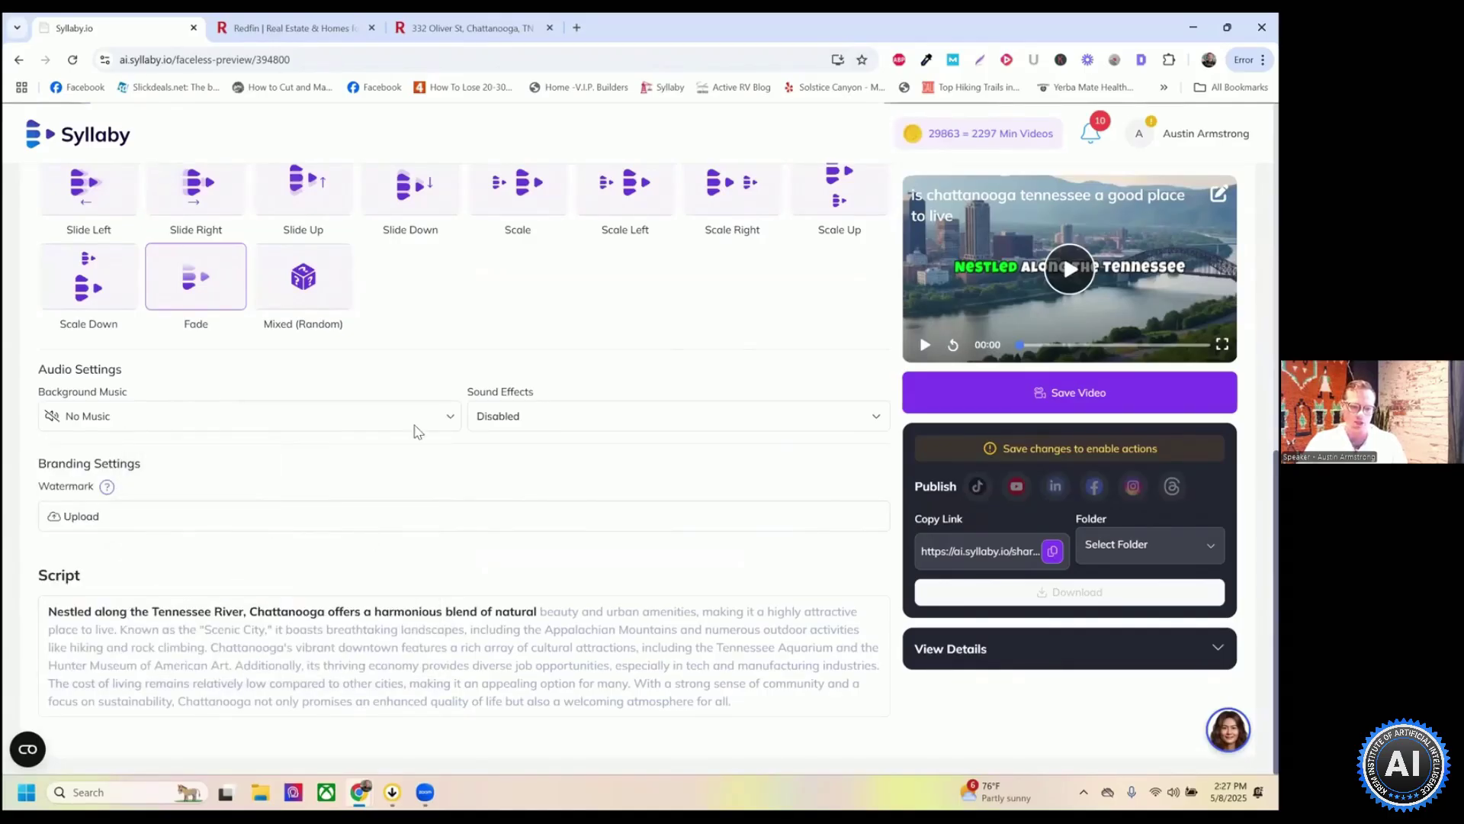
pyautogui.scroll(6, 404, 431)
pyautogui.scroll(4, 318, 393)
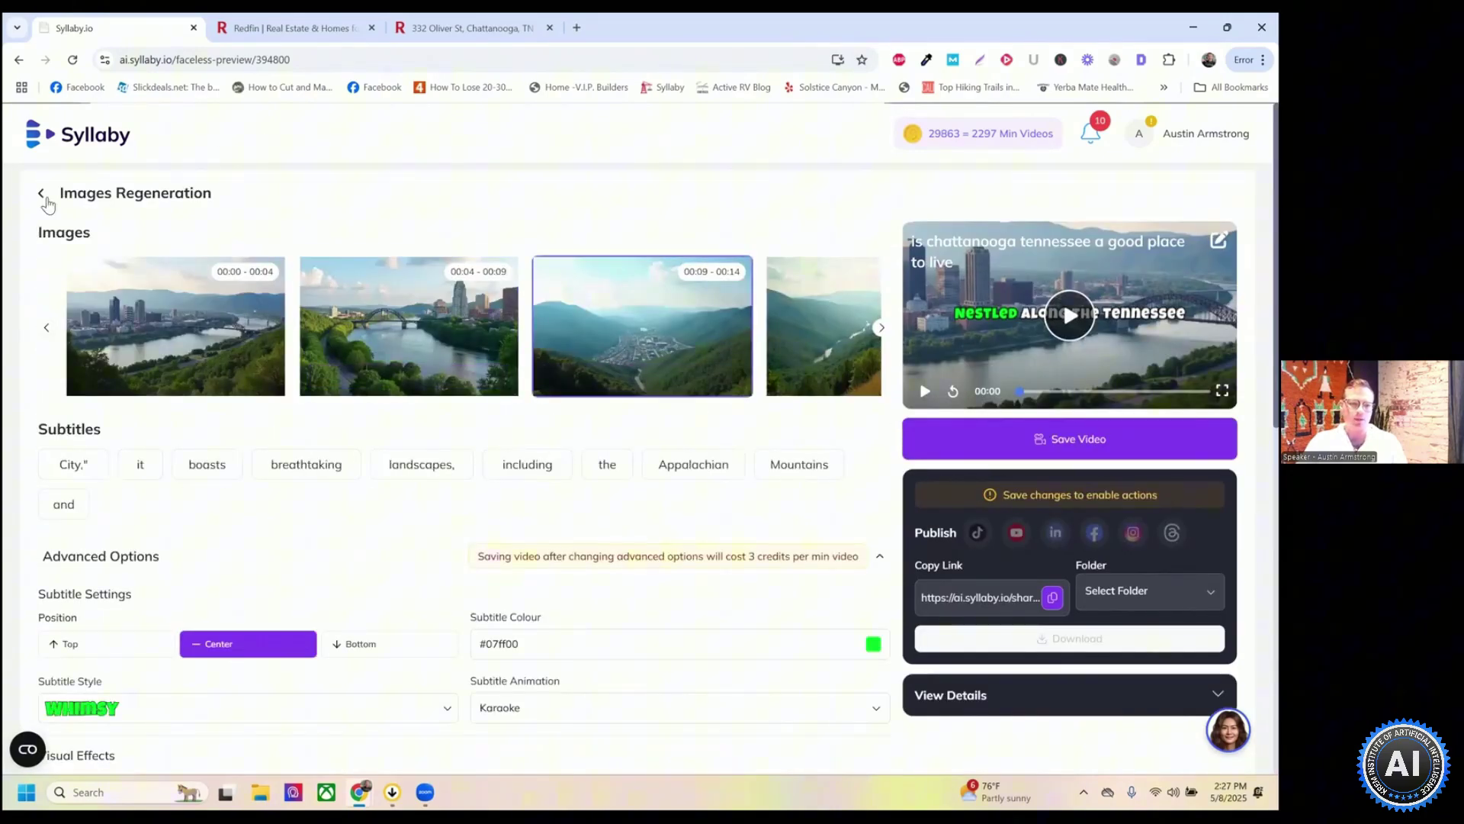
# Start a bulk schedule with the custom topic 'Tips for new homebuyers in Denver, CO'
pyautogui.click(42, 195)
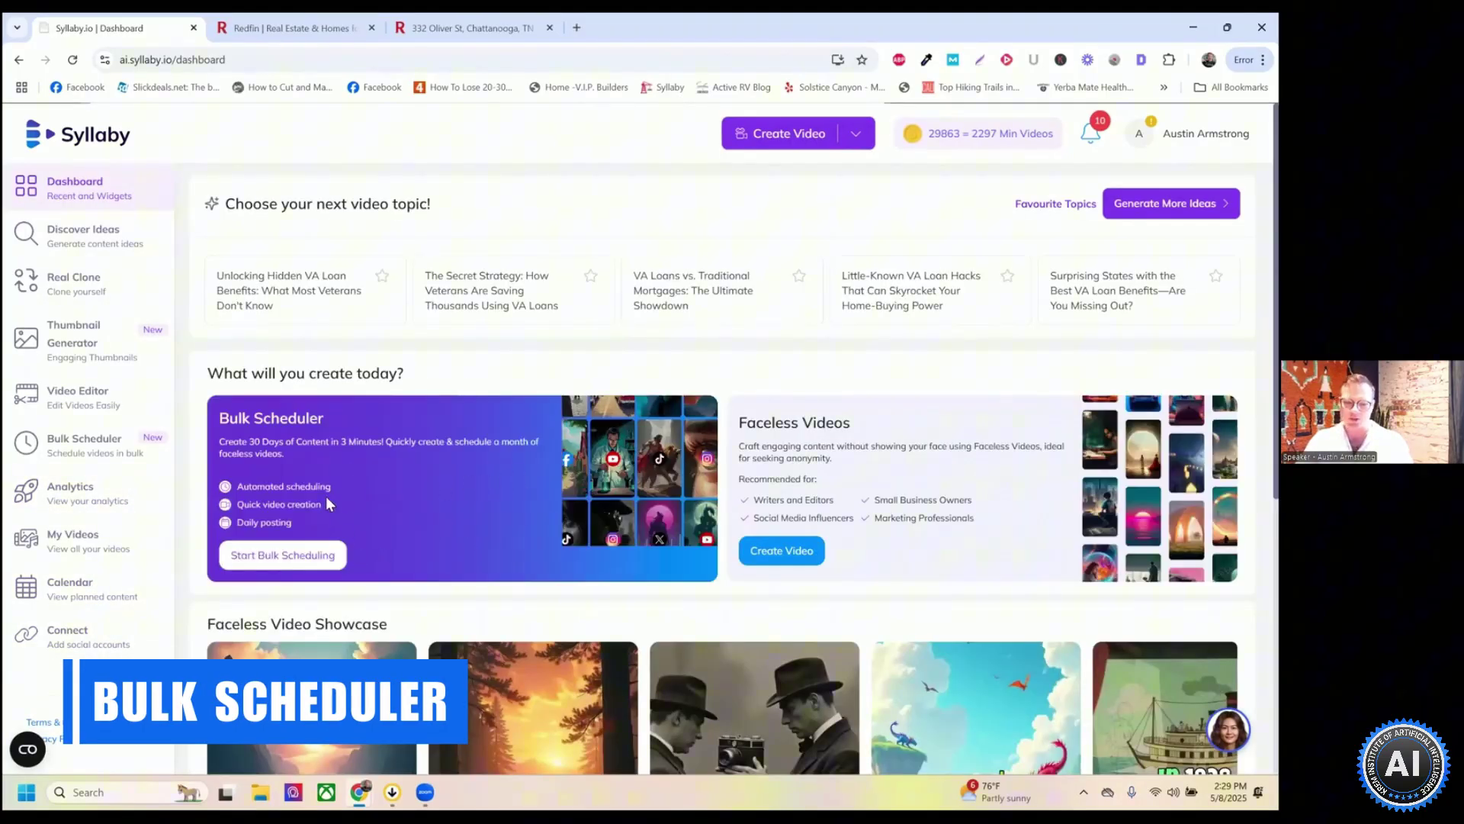
pyautogui.click(248, 563)
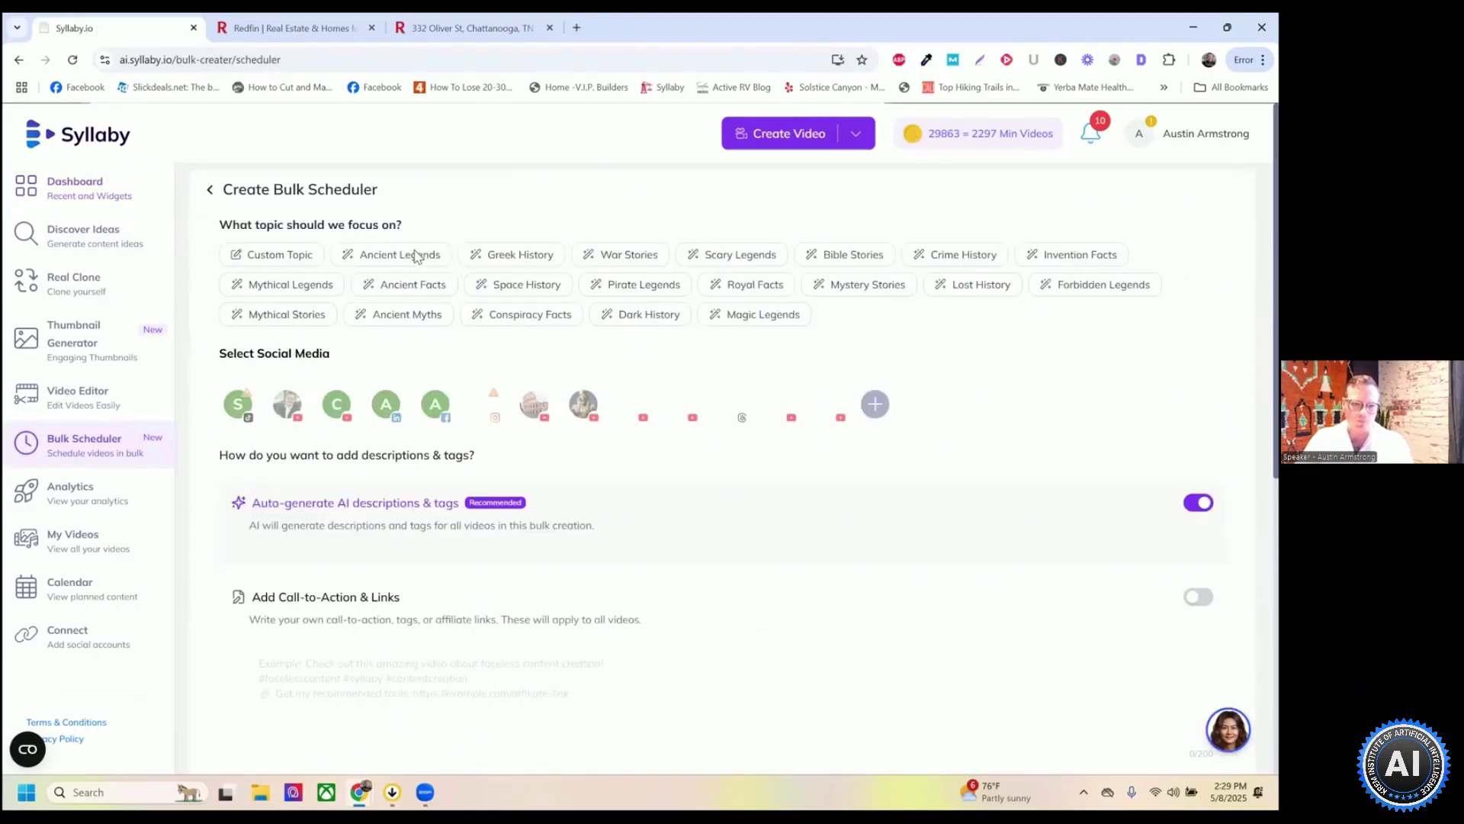
pyautogui.click(278, 255)
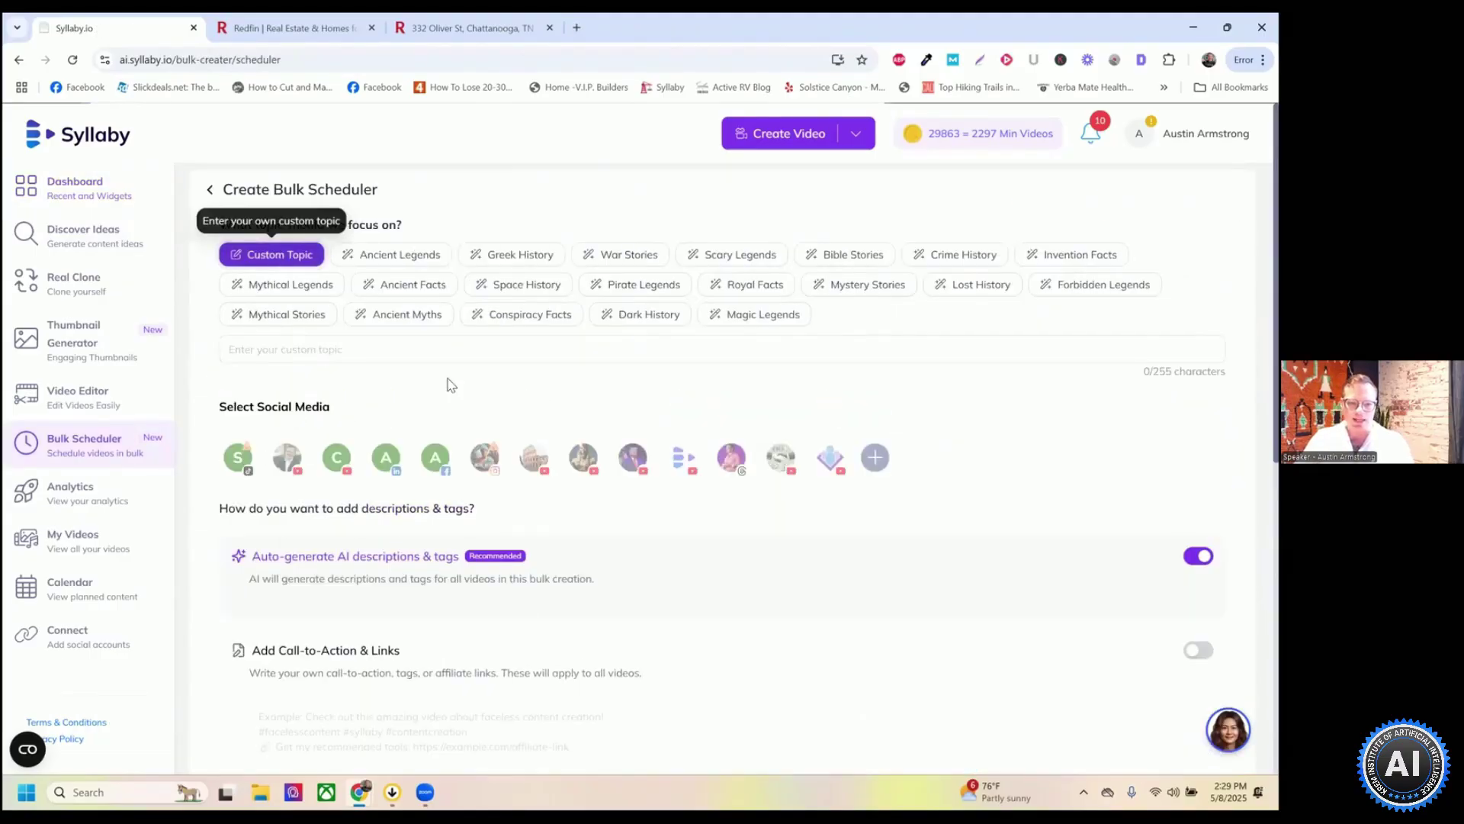
pyautogui.click(370, 353)
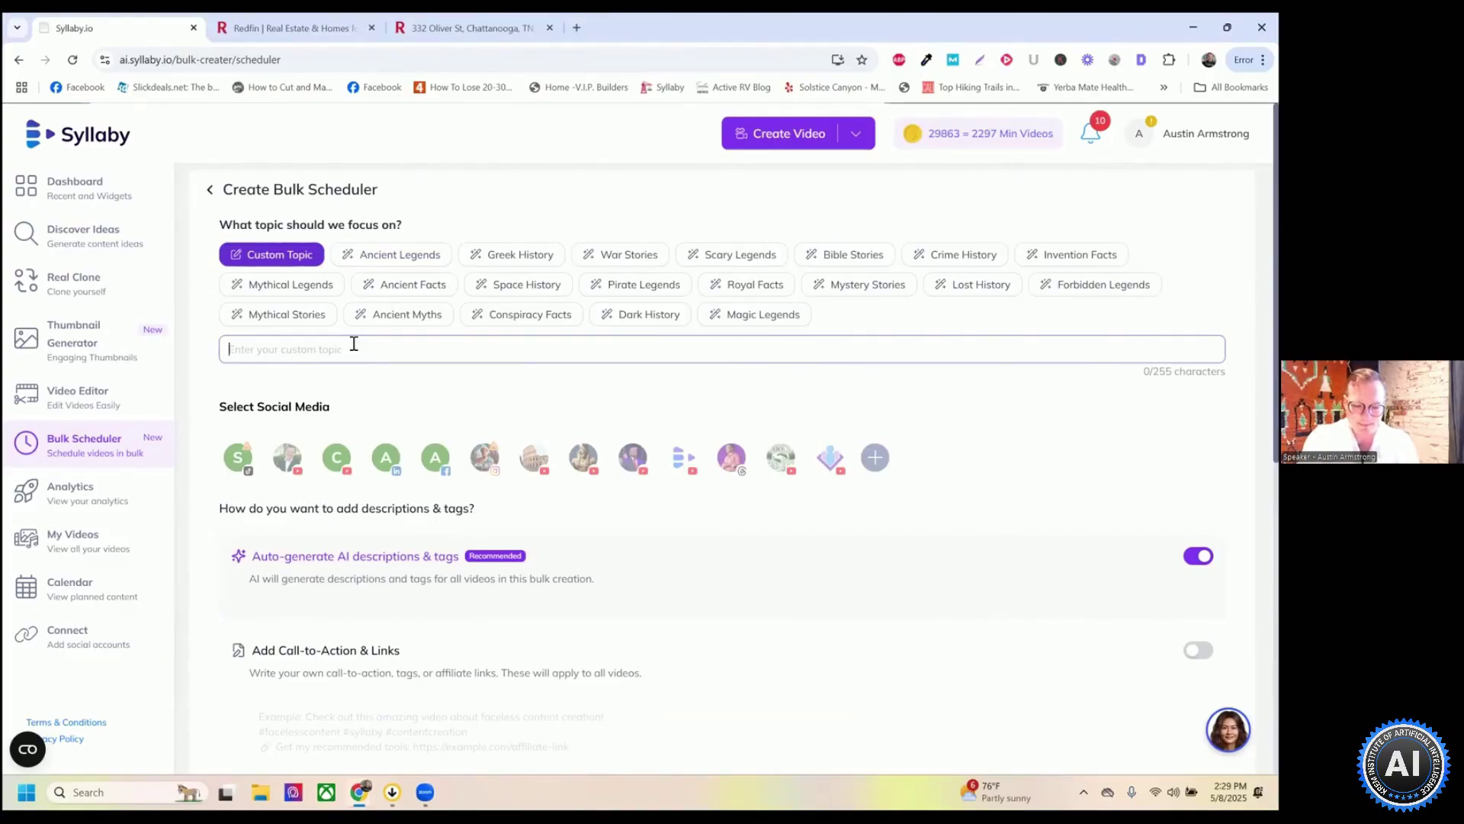
pyautogui.write('T')
pyautogui.press('BackSpace')
pyautogui.write('Ti')
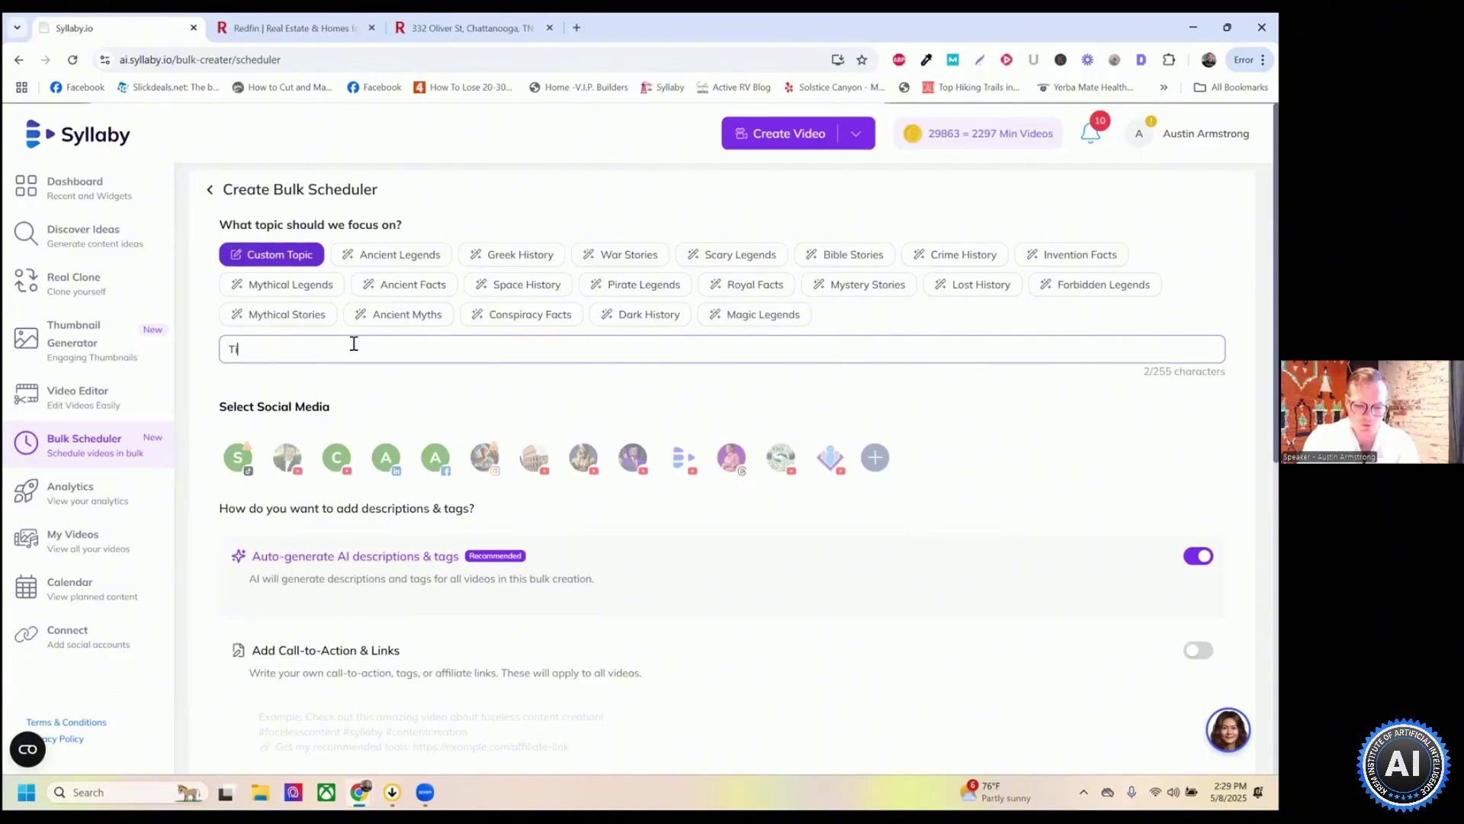
pyautogui.write('ps for new homebuyers in Denmv')
pyautogui.press('BackSpace')
pyautogui.write('ver, CO')
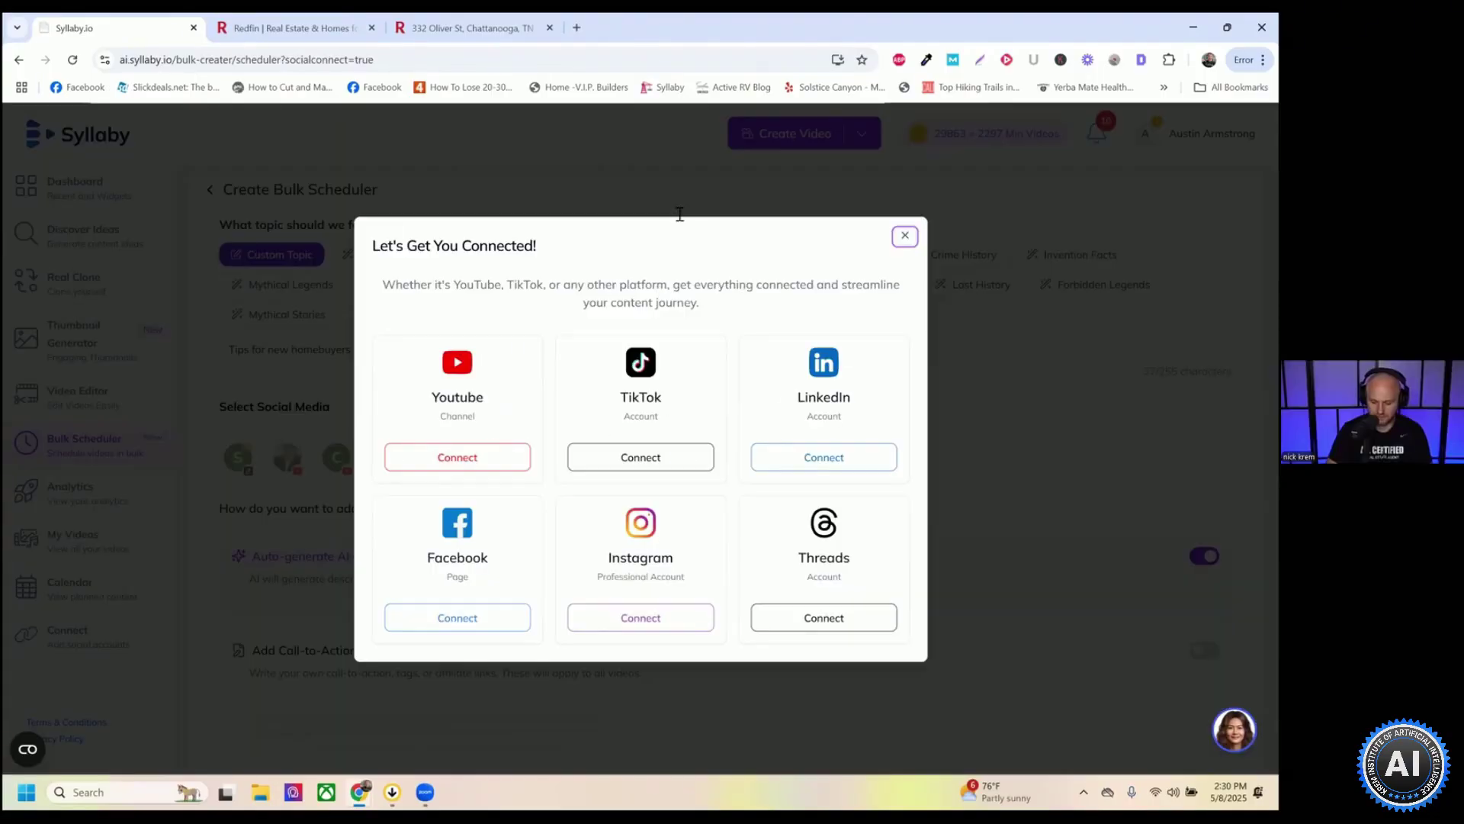
# Dismiss the social account prompt and switch on Add Call-to-Action & Links
pyautogui.click(904, 235)
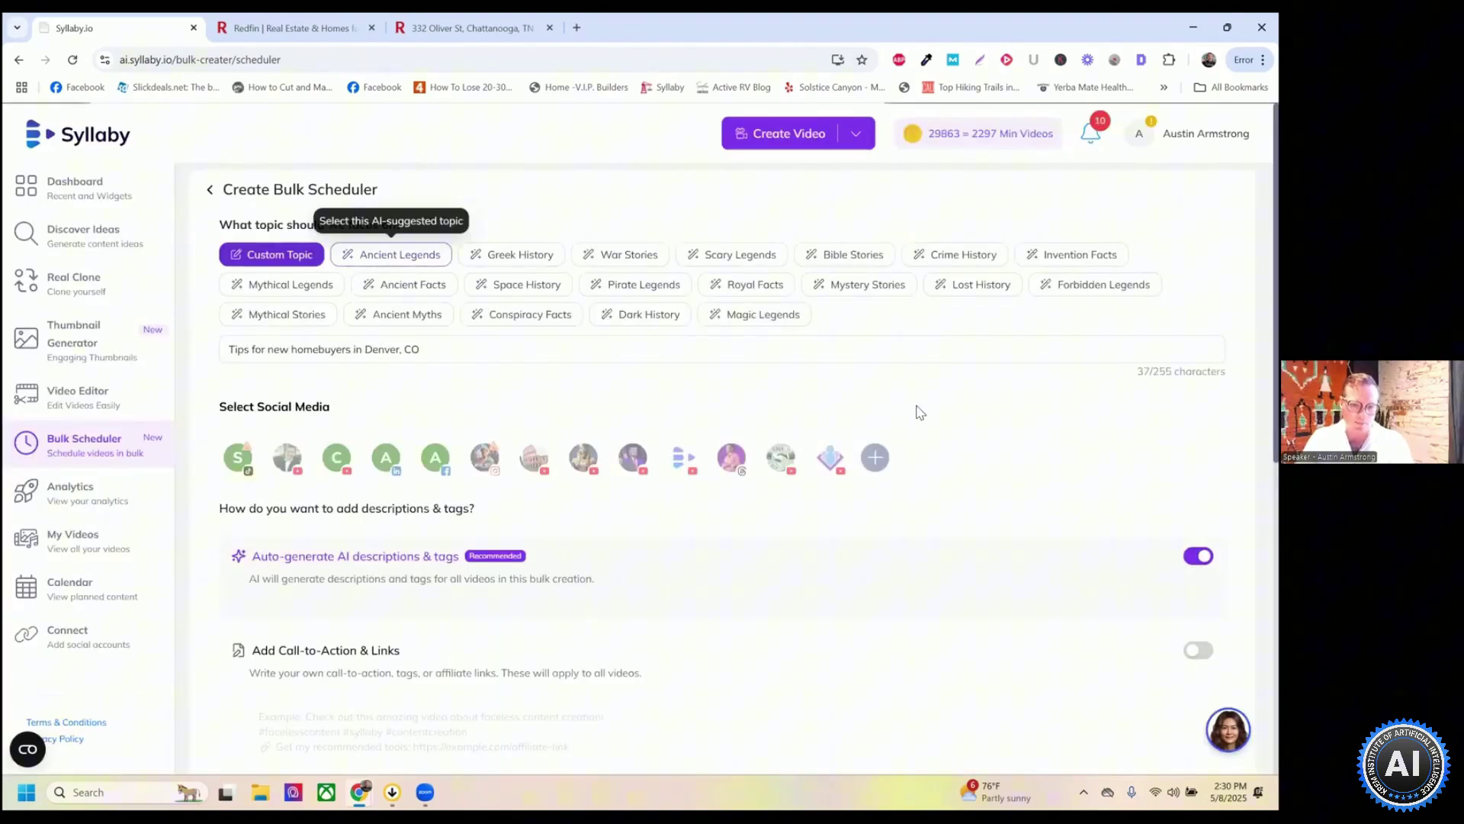
pyautogui.scroll(-1, 984, 425)
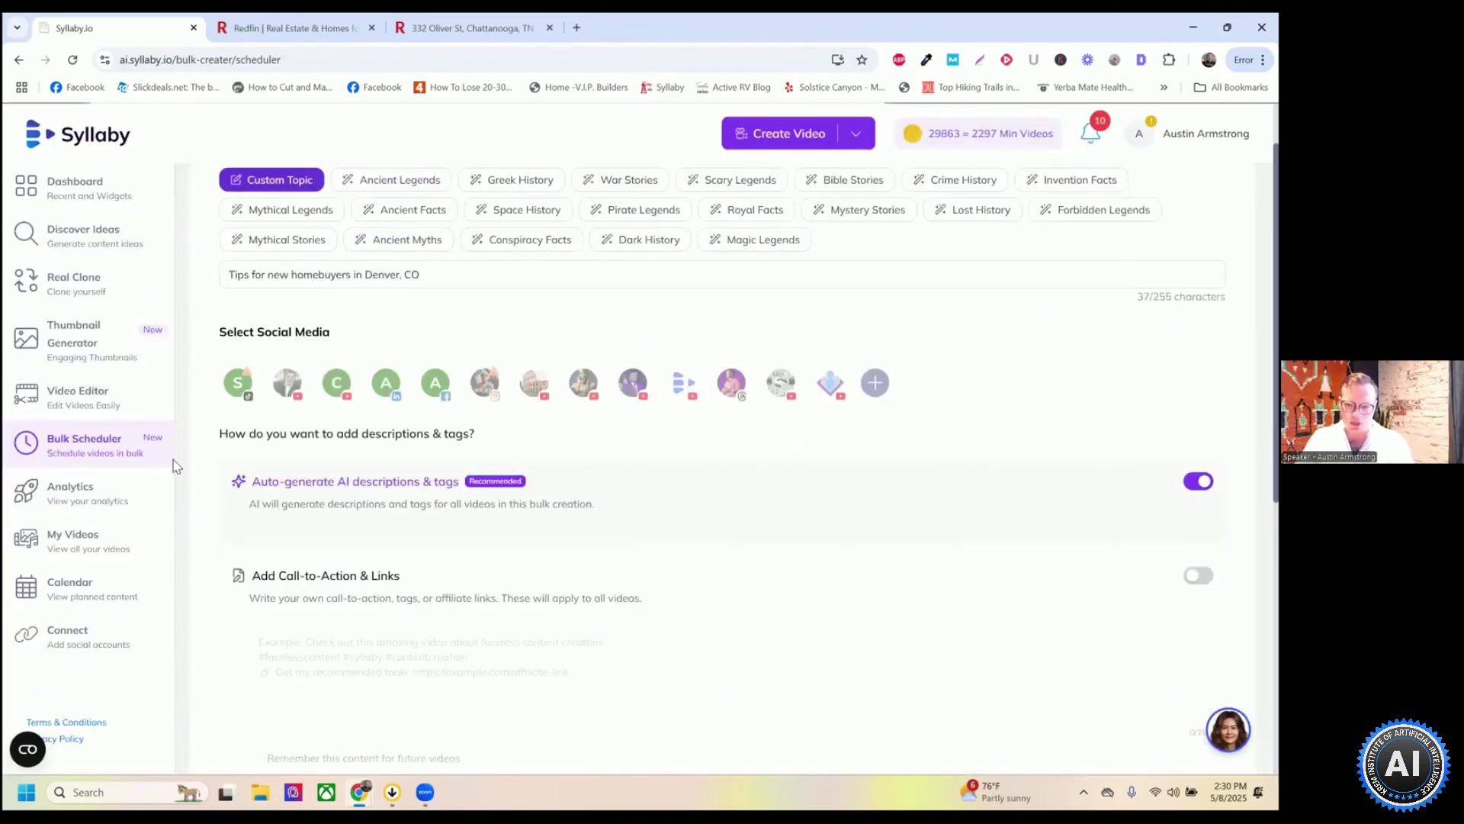
pyautogui.scroll(-1, 440, 494)
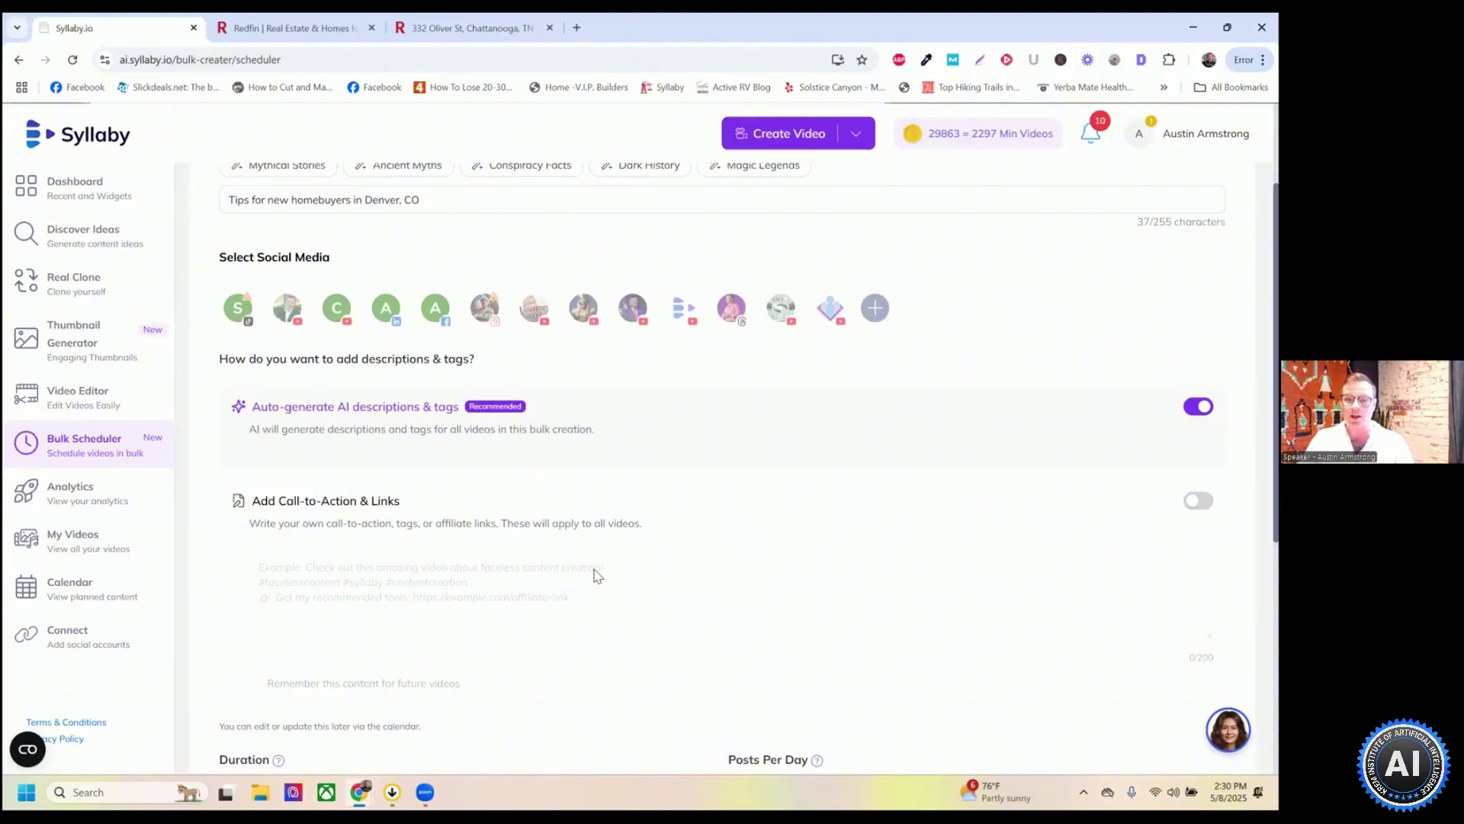
pyautogui.scroll(-2, 389, 604)
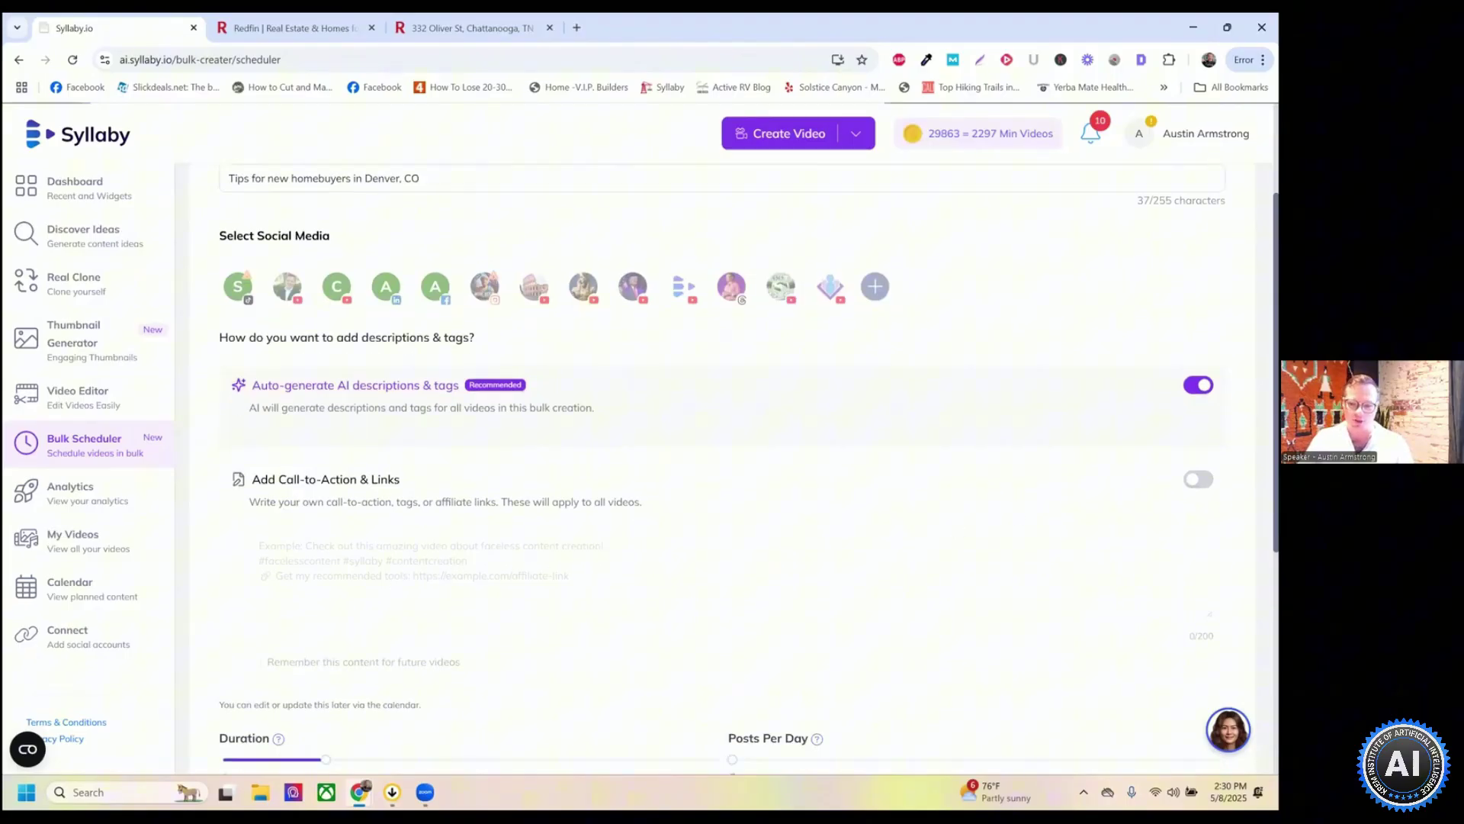
pyautogui.click(315, 397)
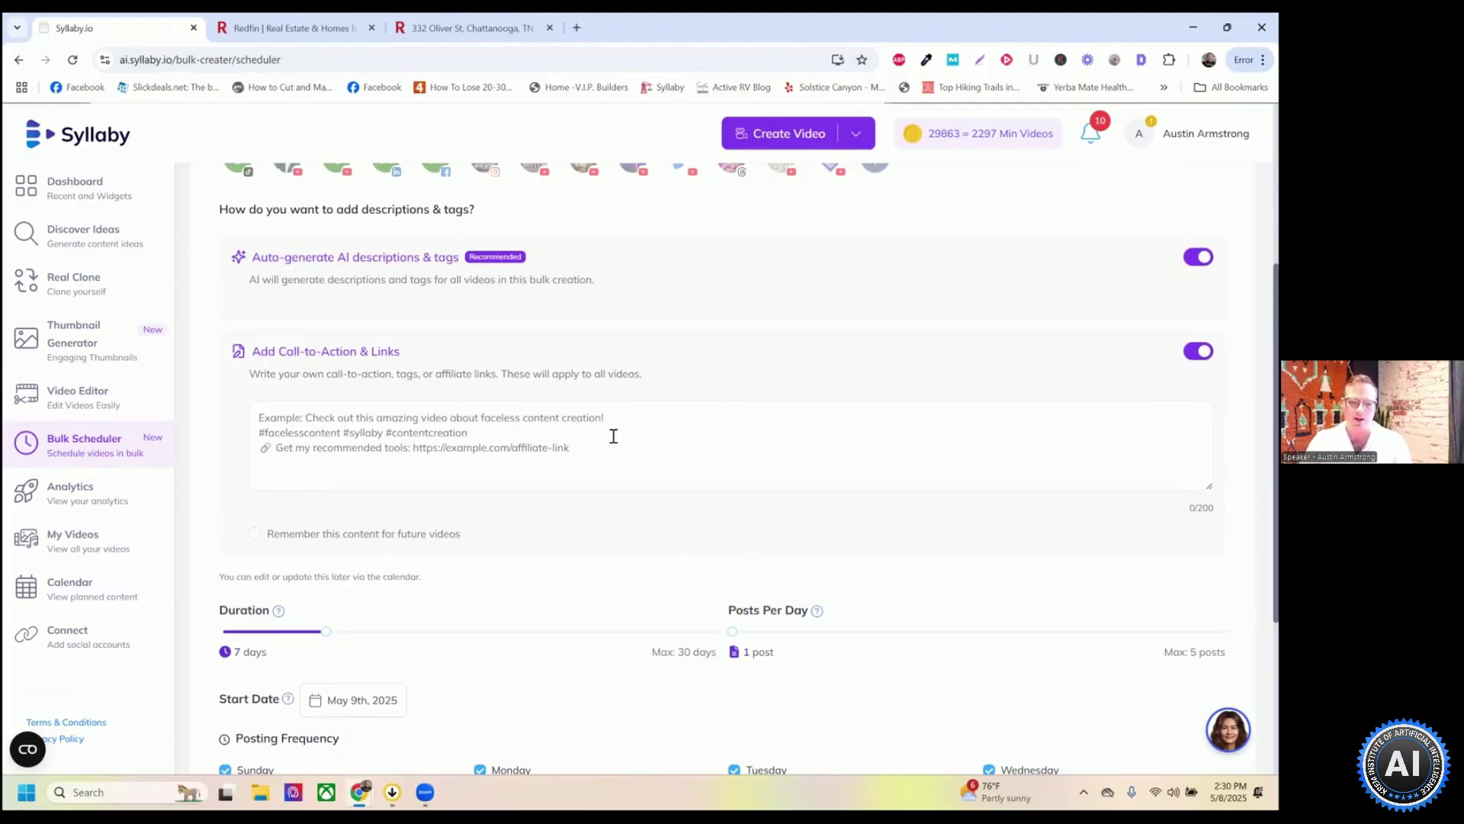
pyautogui.click(425, 469)
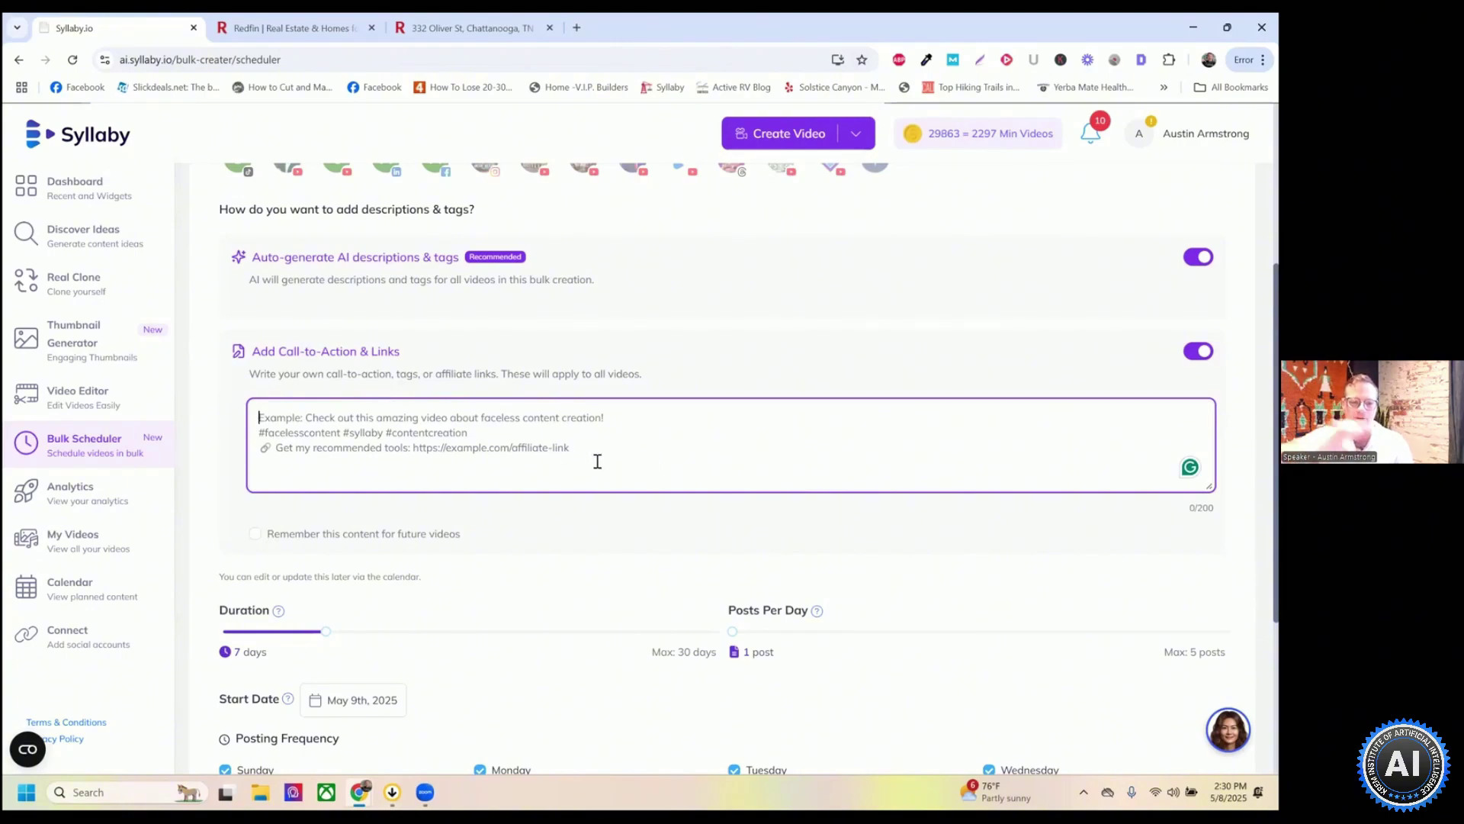
pyautogui.scroll(-1, 554, 443)
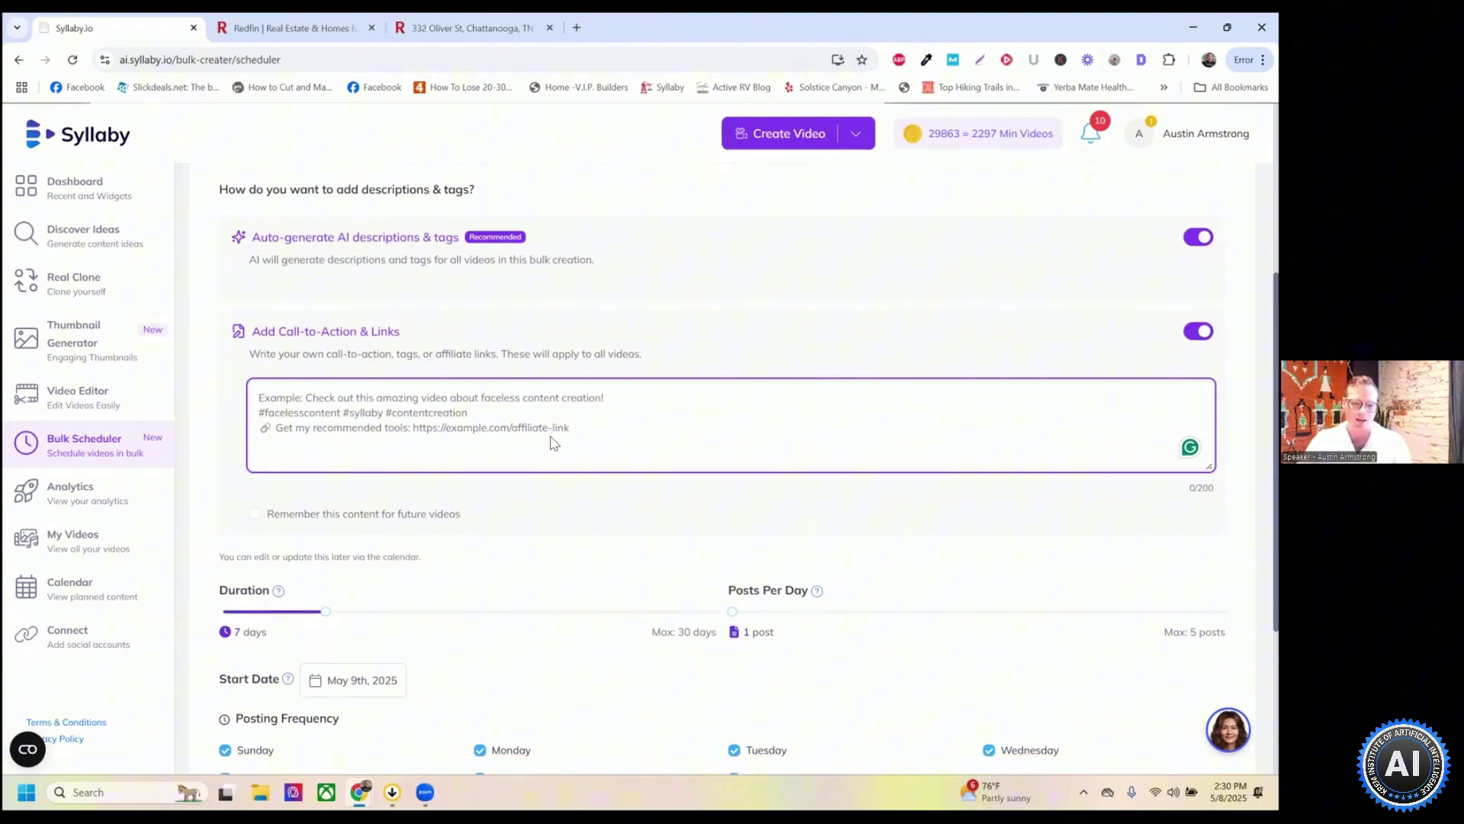
# Adjust the posts-per-day and duration sliders, settling on 1 post daily for 7 days
pyautogui.scroll(-2, 554, 443)
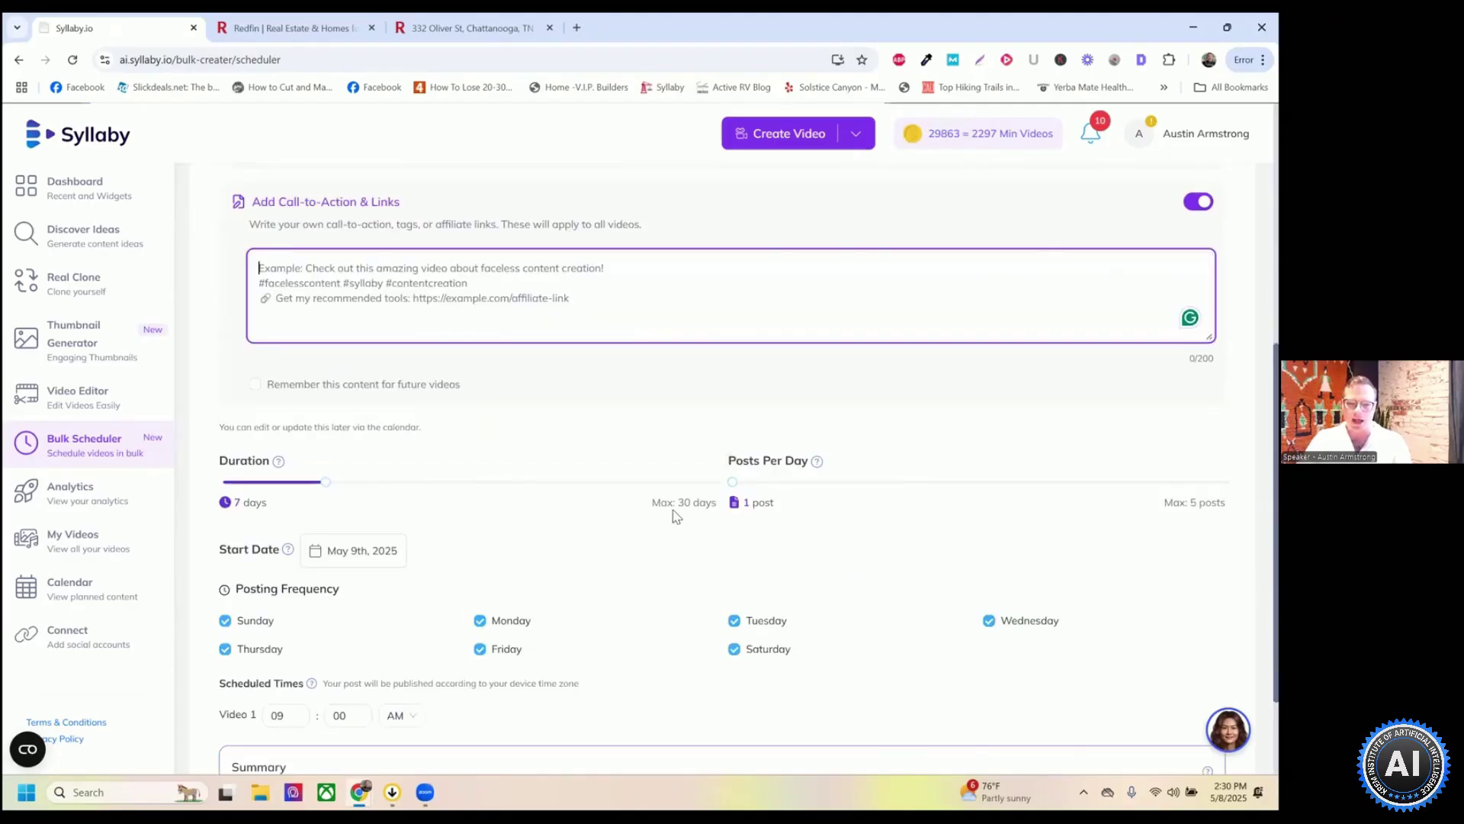
pyautogui.moveTo(734, 482); pyautogui.dragTo(1229, 482)
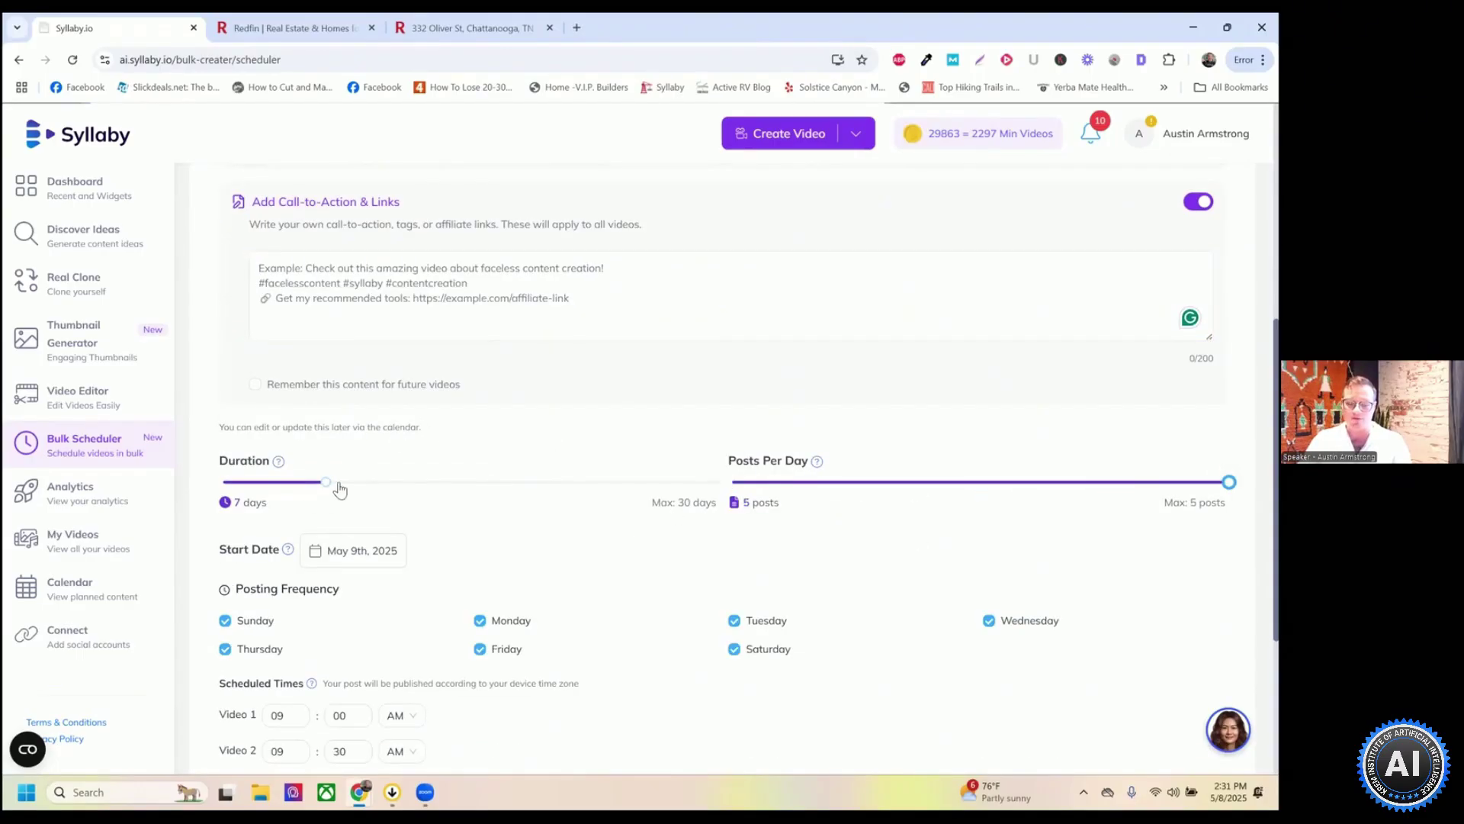
pyautogui.moveTo(340, 489); pyautogui.dragTo(720, 482)
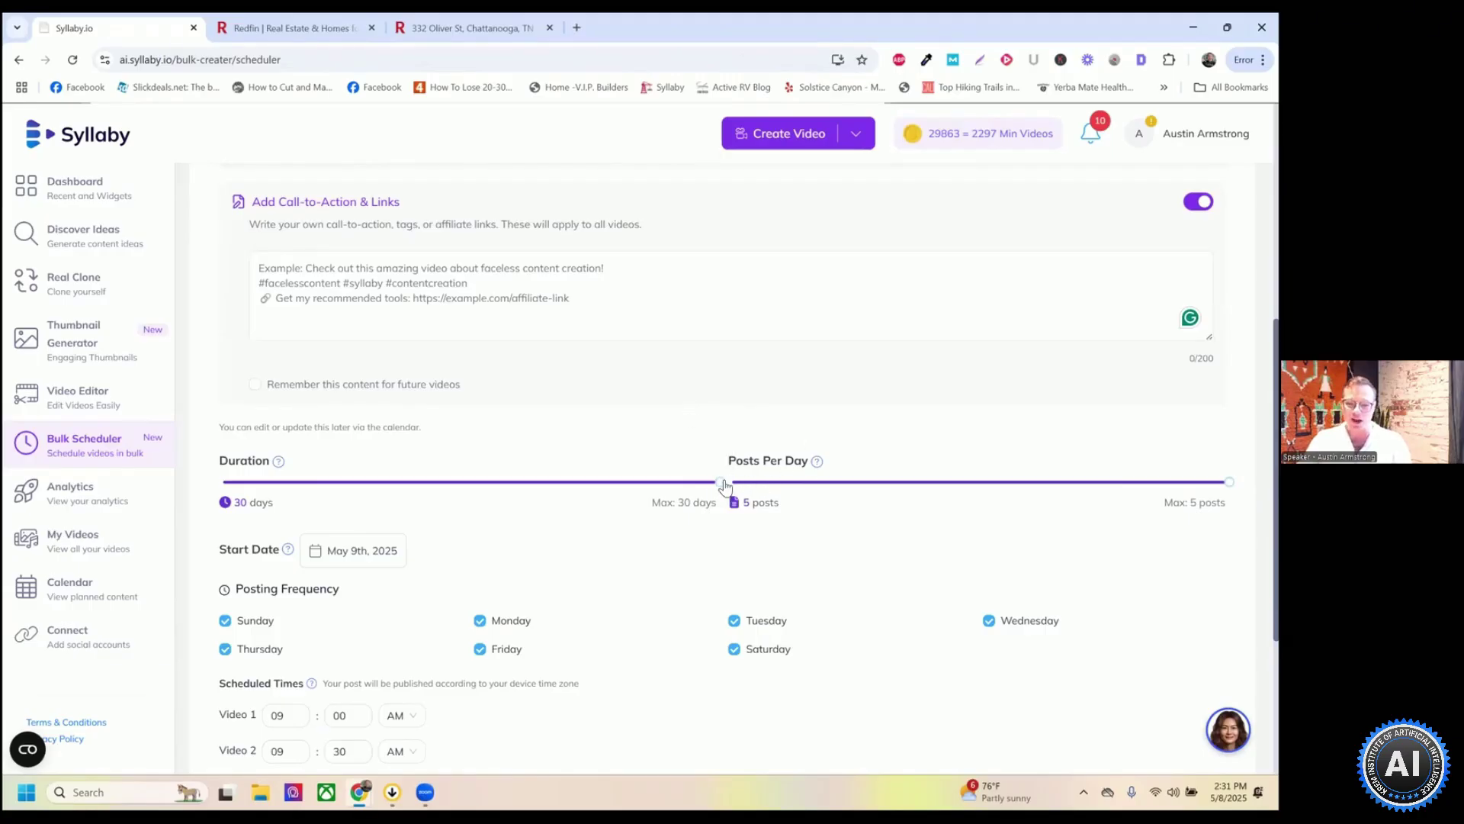
pyautogui.moveTo(719, 482); pyautogui.dragTo(343, 473)
pyautogui.moveTo(1229, 482); pyautogui.dragTo(752, 477)
# Start on May 9th, 2025, skip Sundays, post at 09:05 AM, and continue to video setup
pyautogui.scroll(-2, 660, 445)
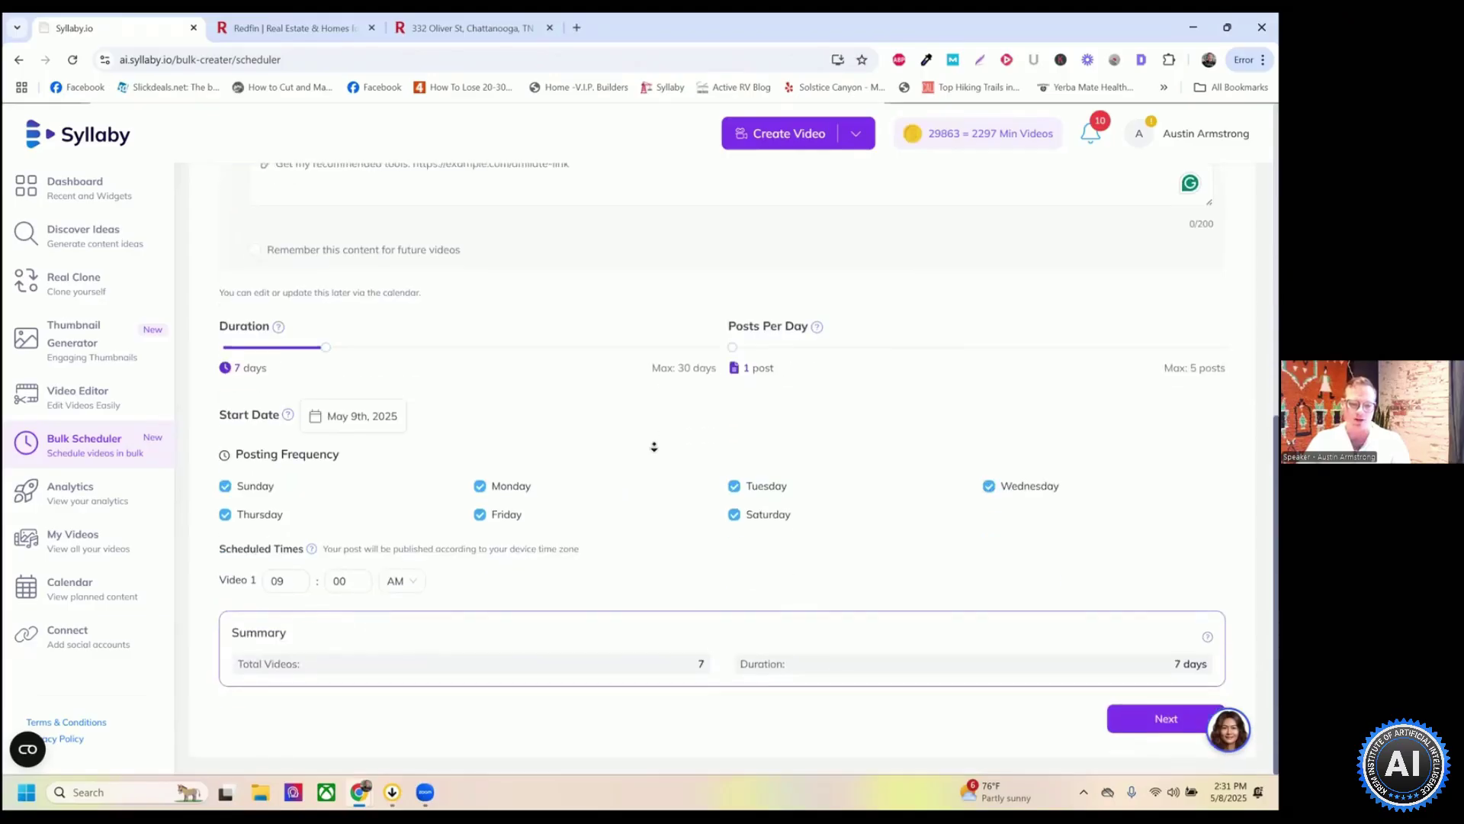
pyautogui.click(361, 416)
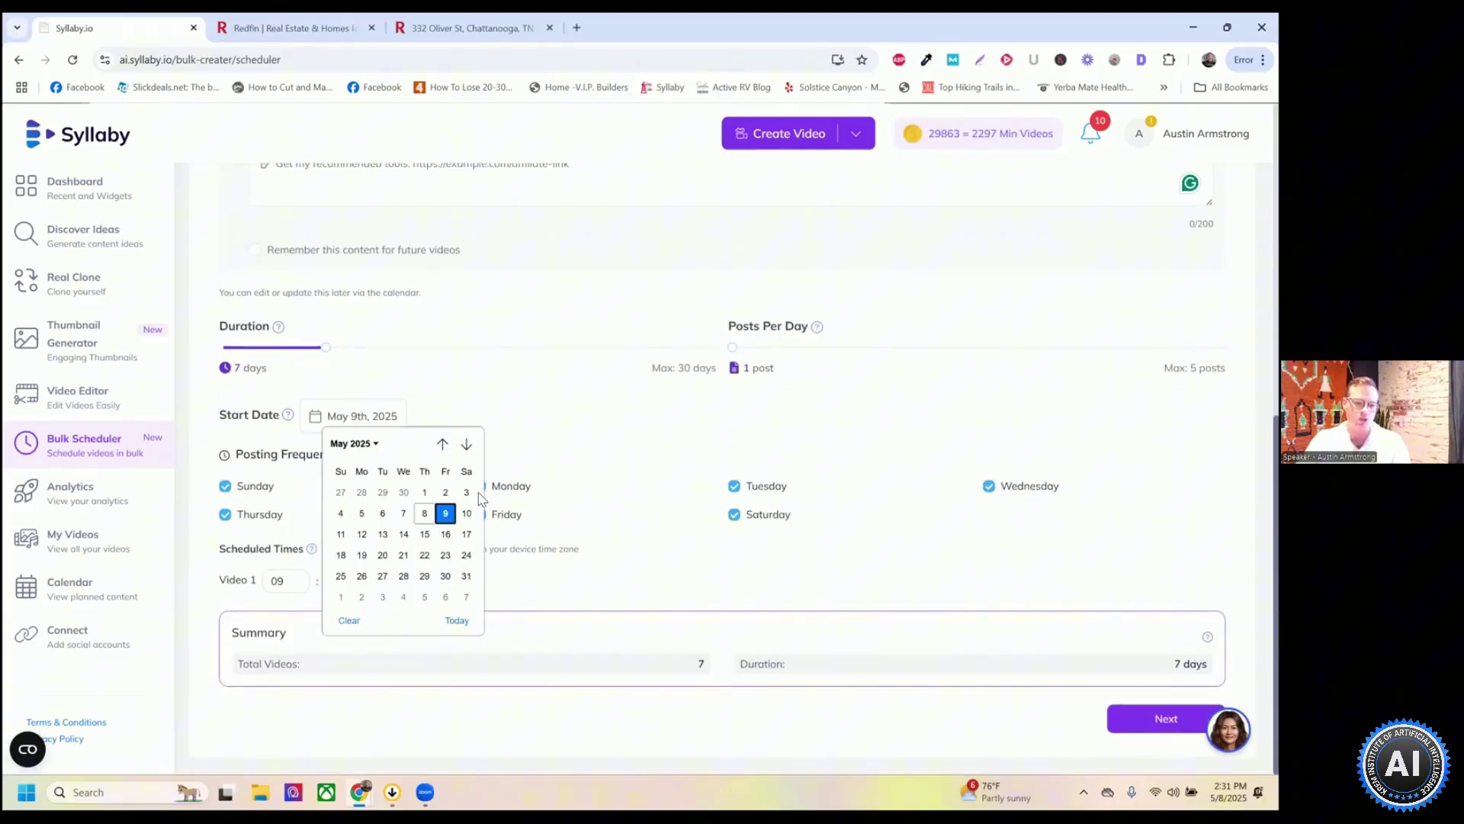
pyautogui.click(439, 383)
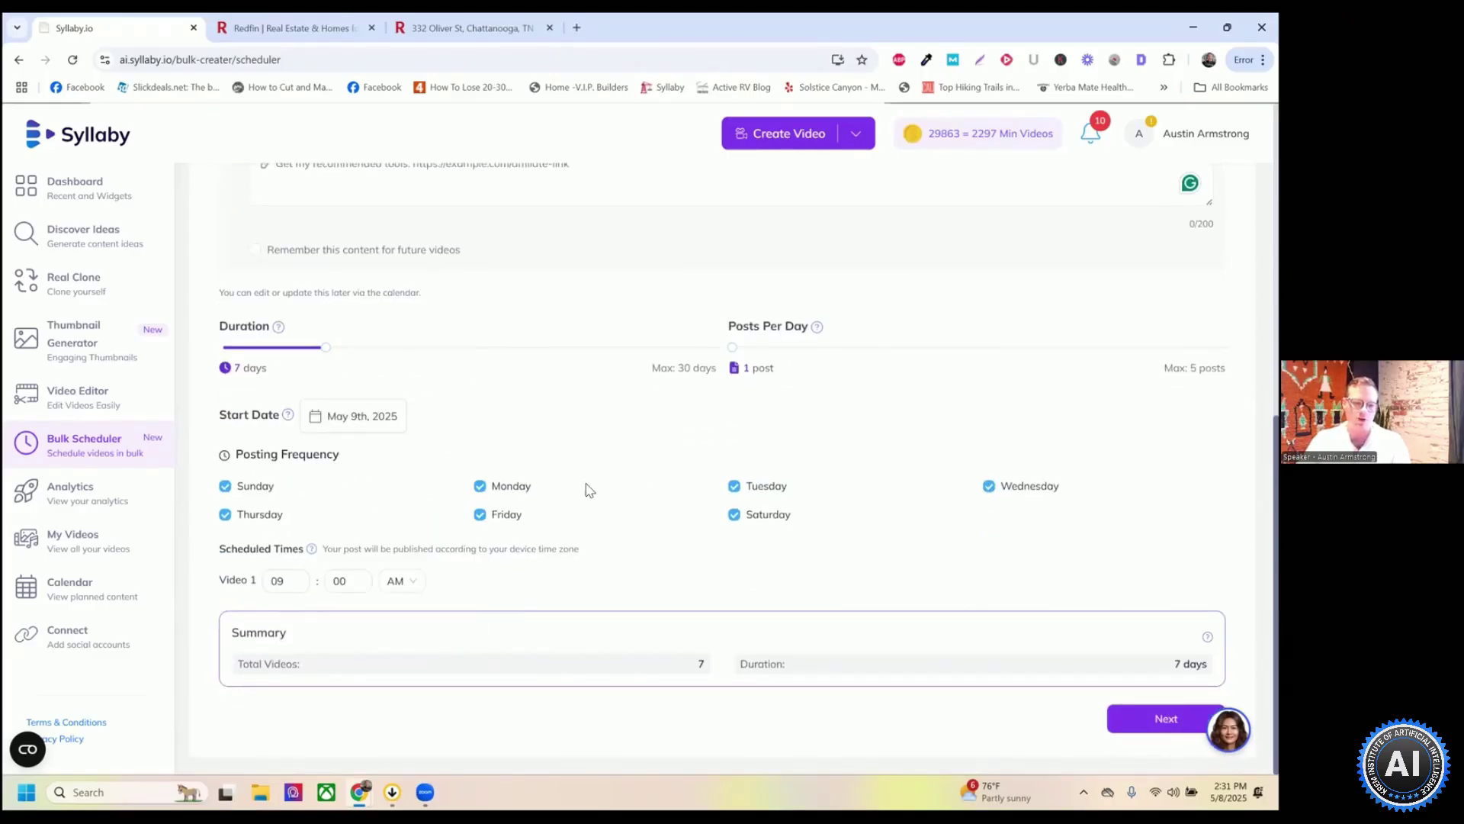
pyautogui.click(224, 488)
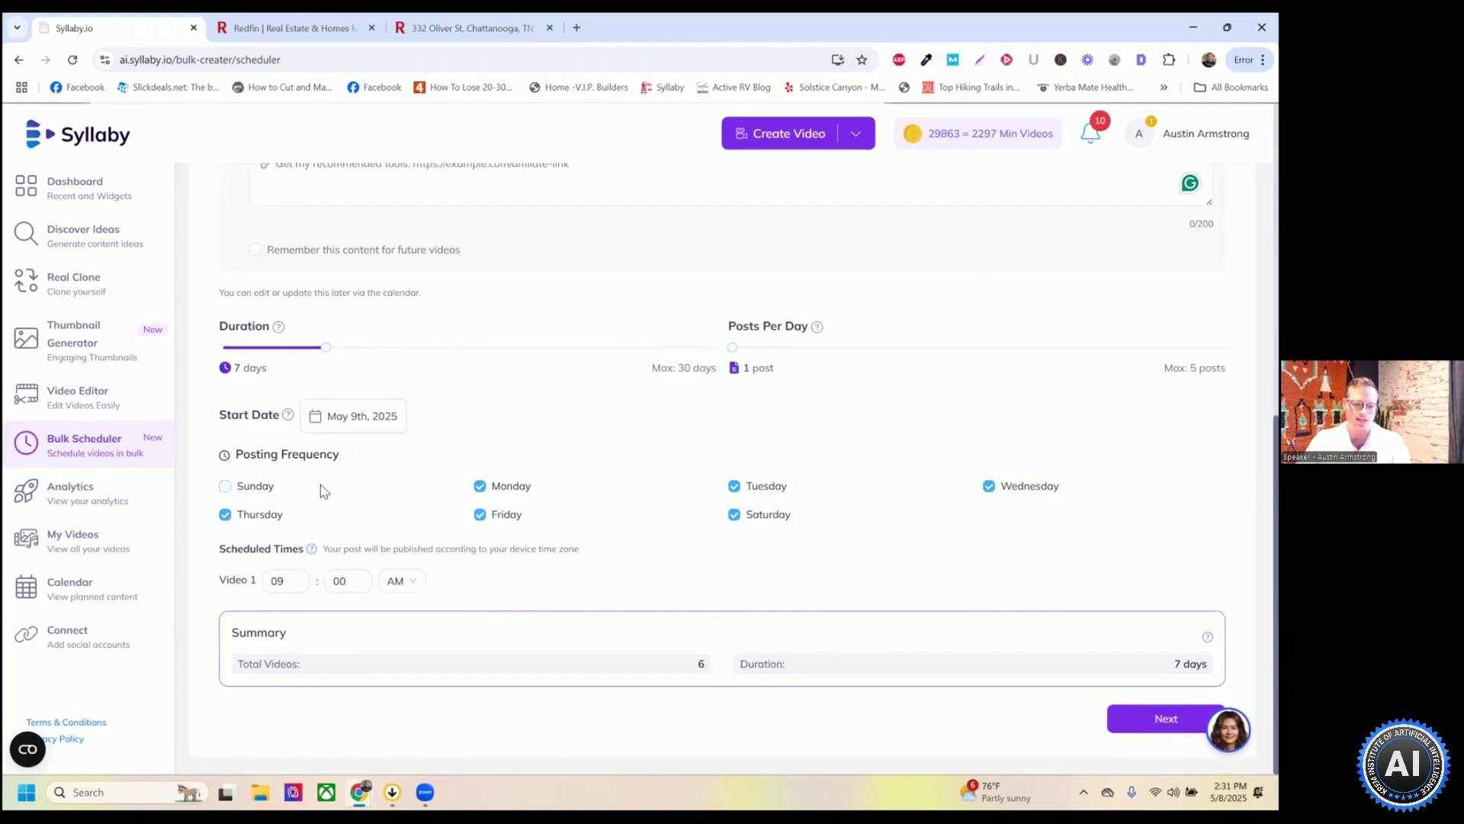
pyautogui.click(359, 578)
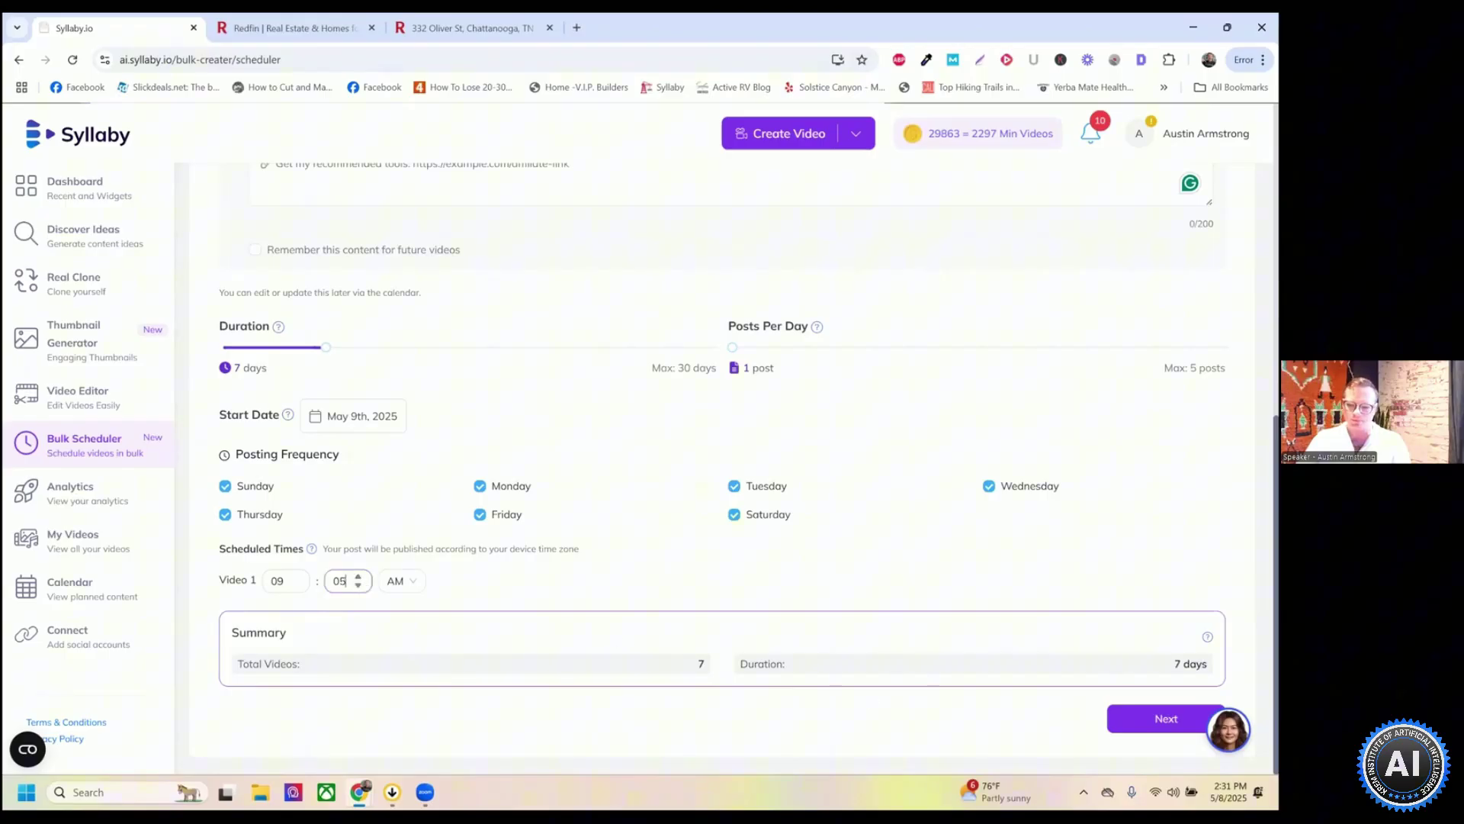
pyautogui.click(1166, 718)
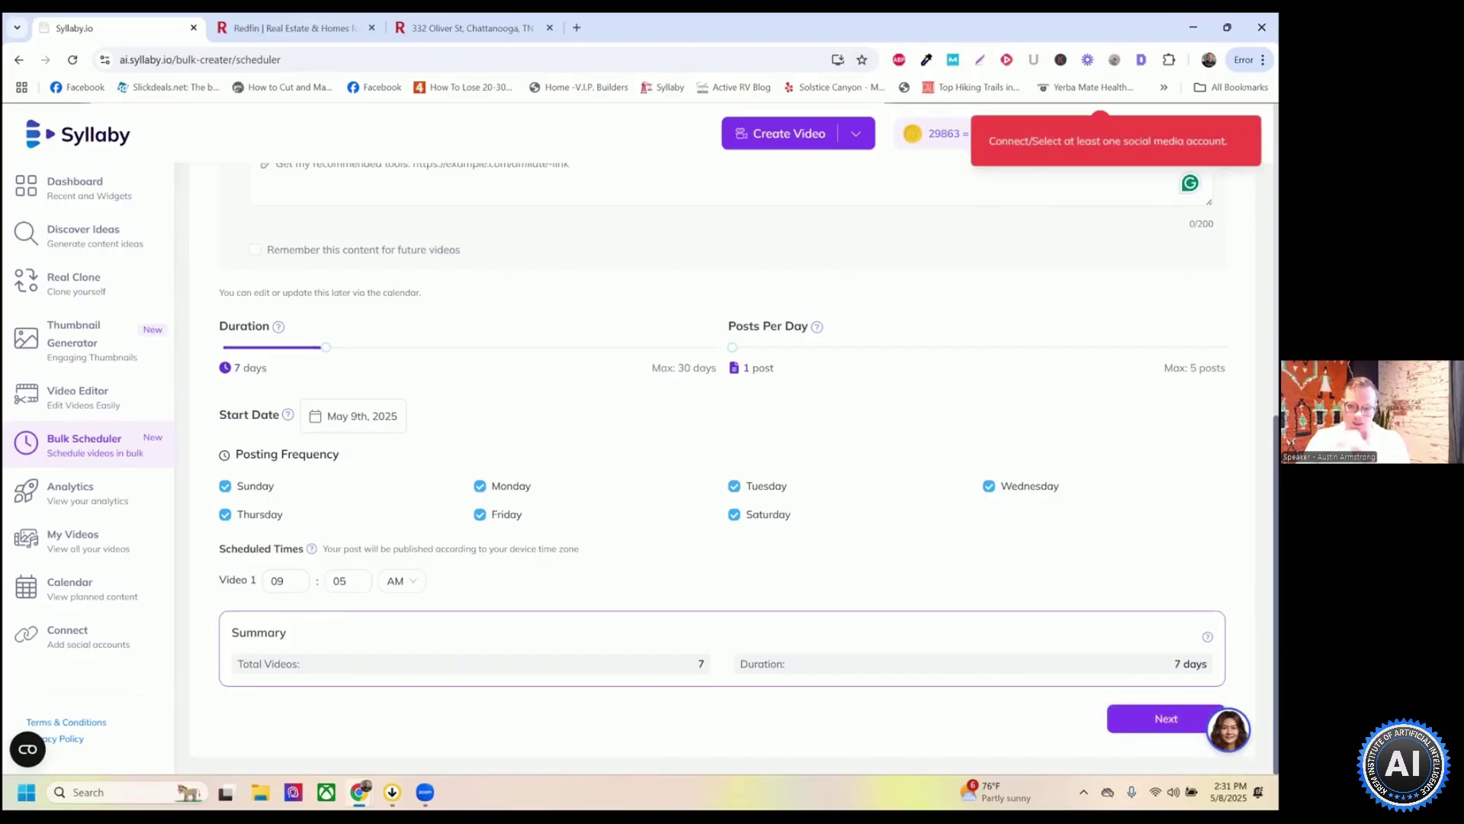
# Select the end of the script prompt text on the video setup page
pyautogui.scroll(5, 722, 337)
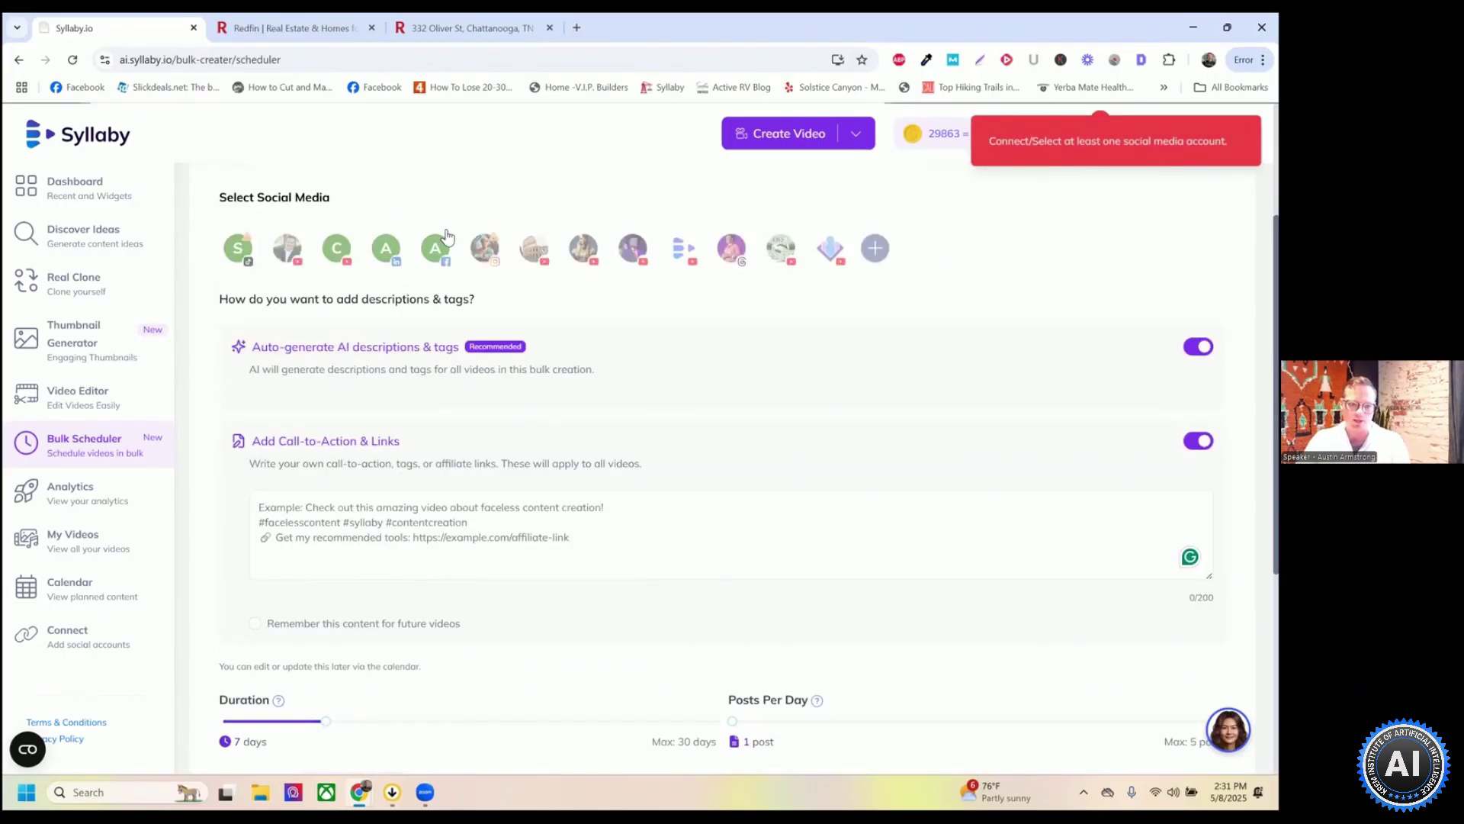
pyautogui.scroll(-5, 447, 237)
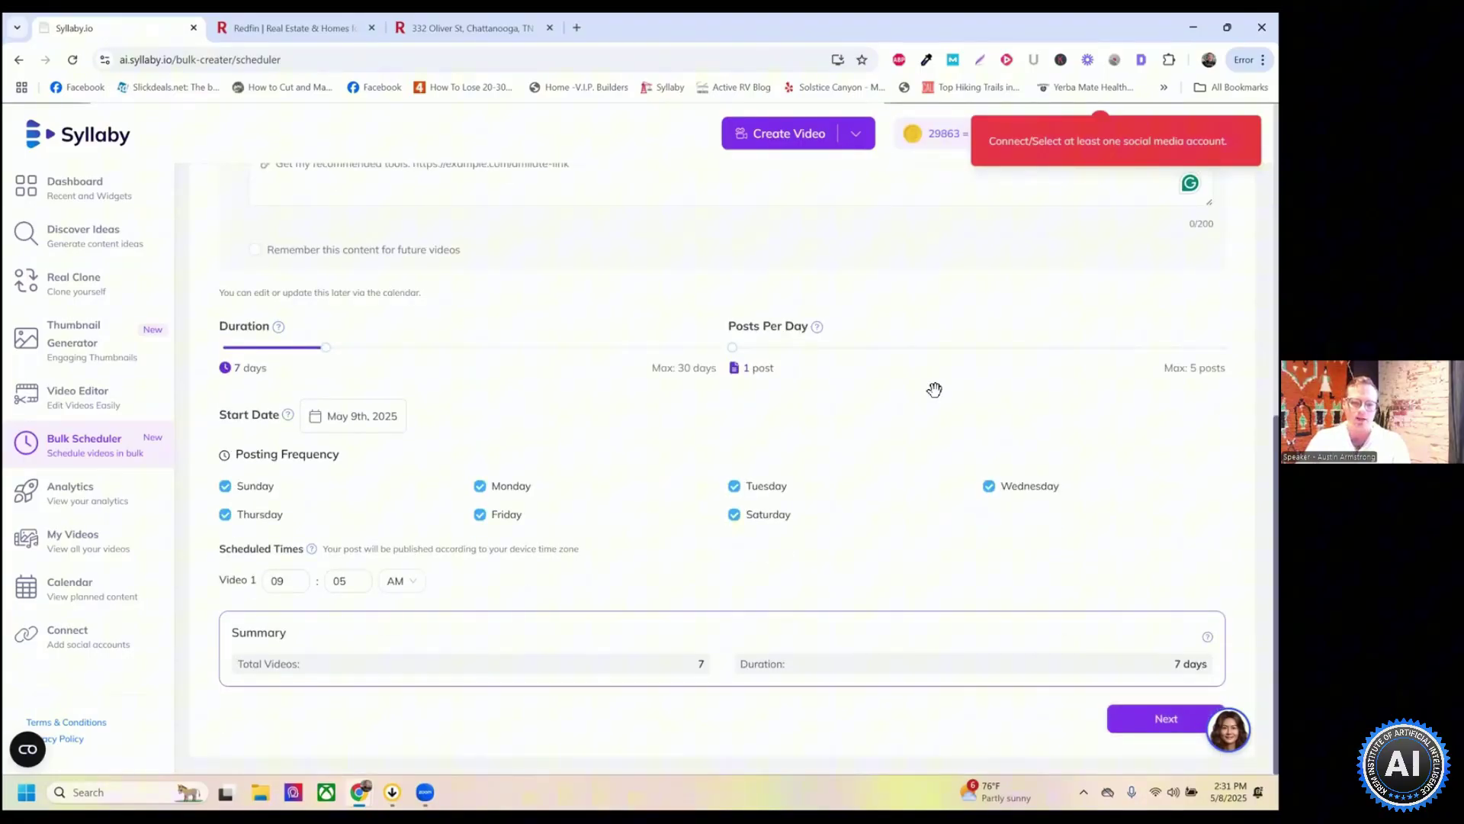
pyautogui.moveTo(482, 603); pyautogui.dragTo(240, 610)
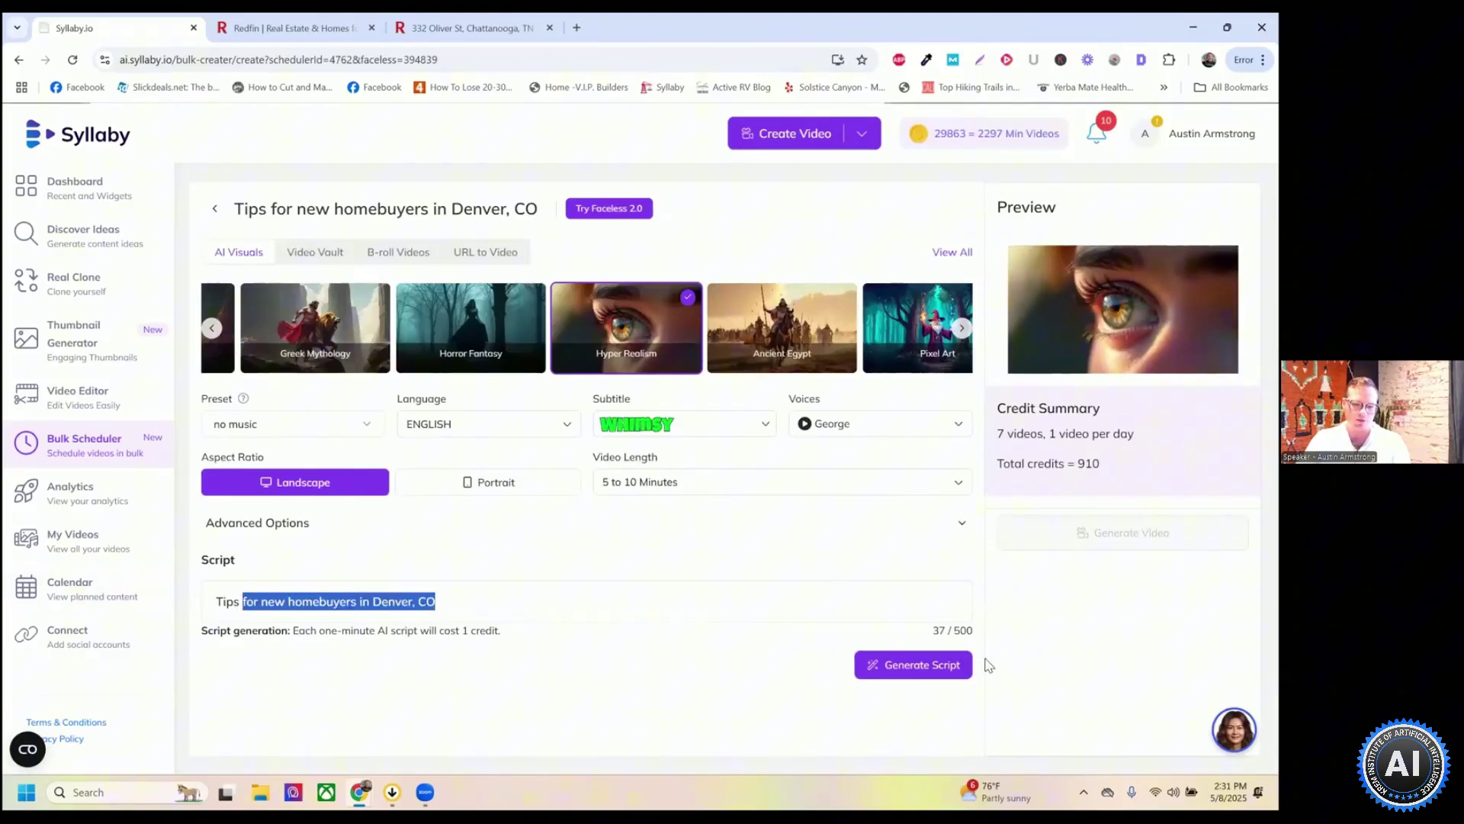
# Select the whole script prompt and generate AI scripts for the scheduled videos
pyautogui.hotkey('ctrl', 'a')
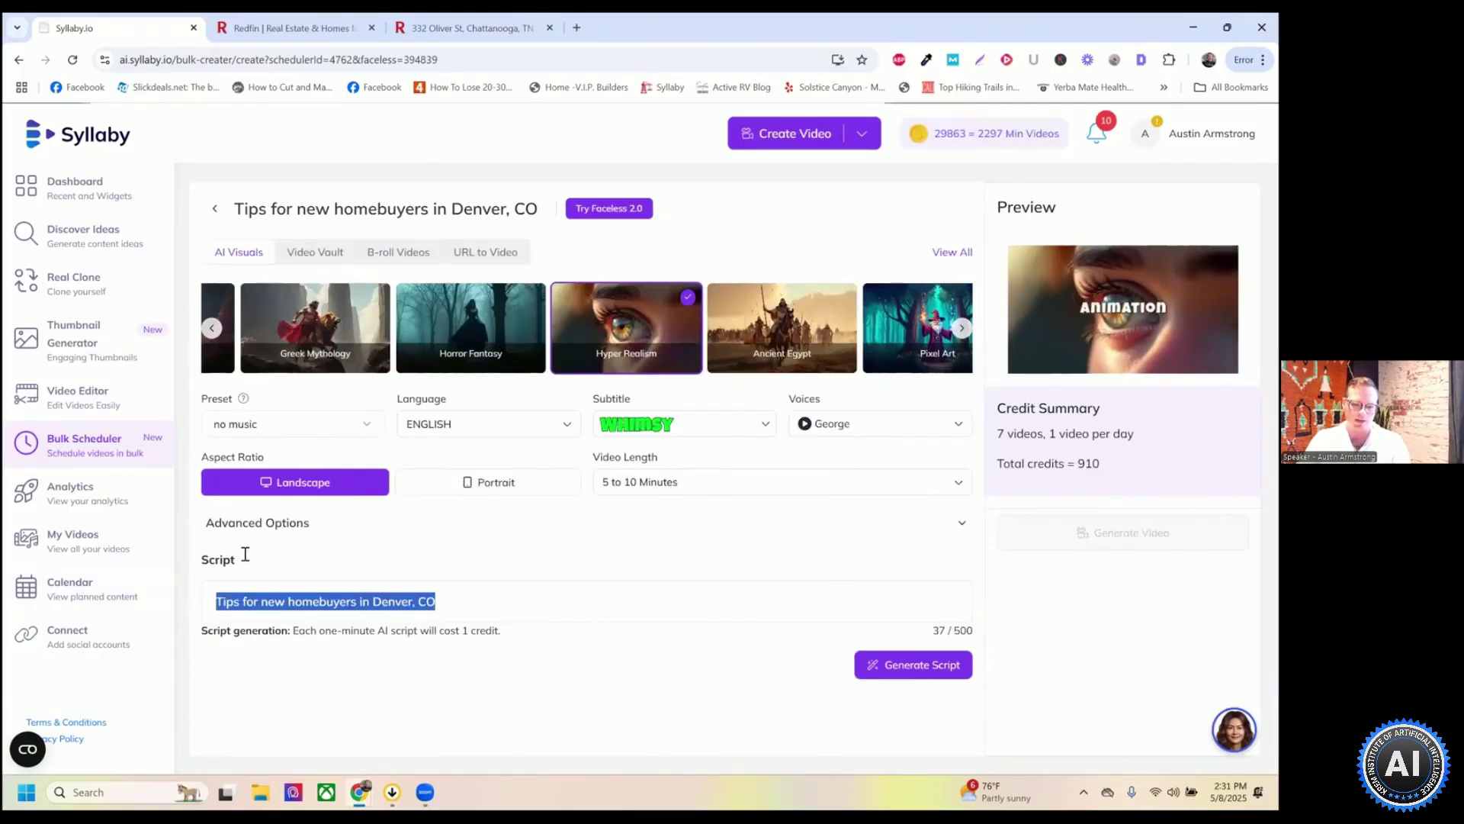
pyautogui.click(919, 671)
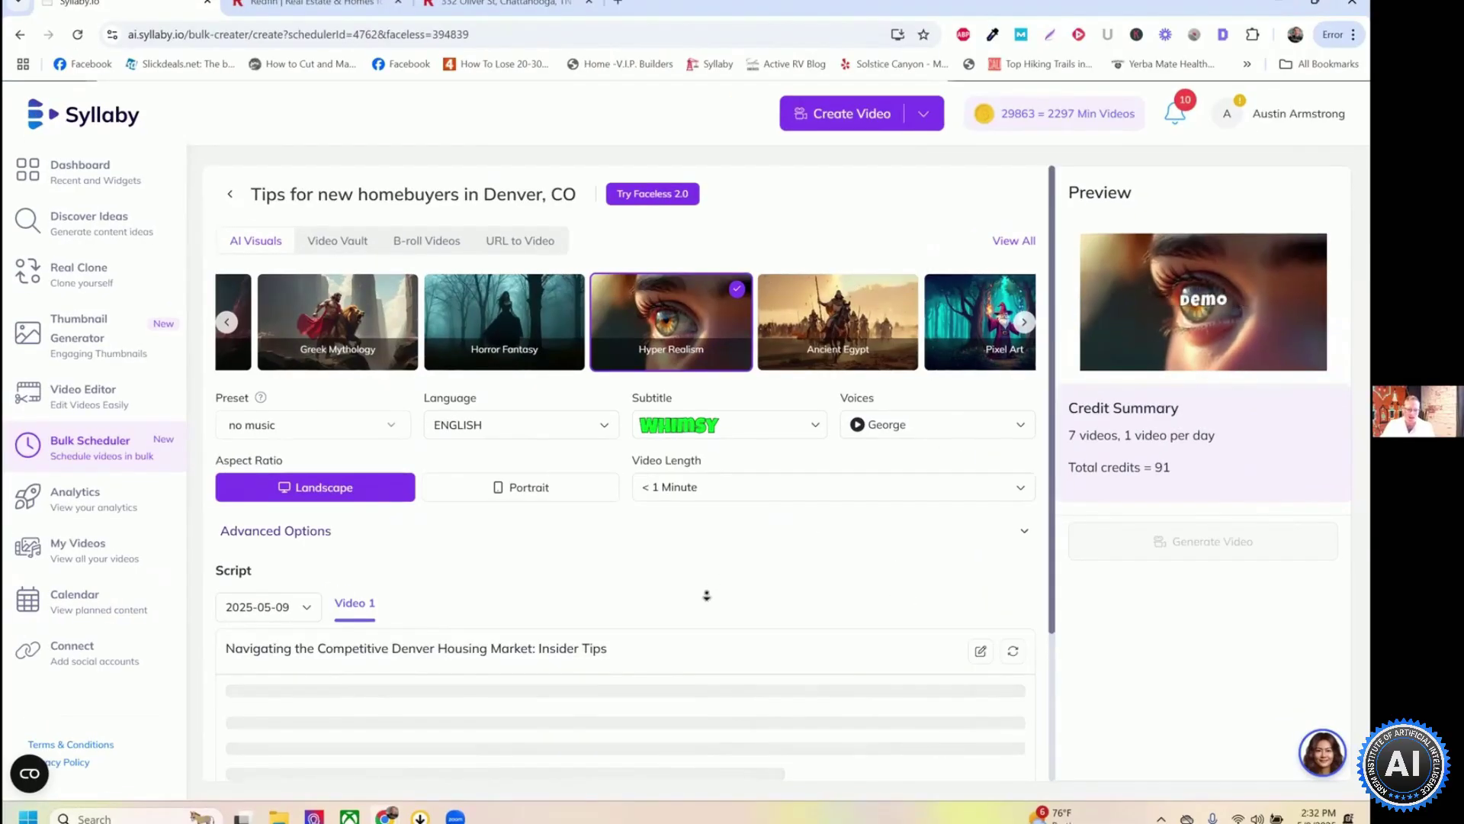
pyautogui.scroll(-3, 252, 482)
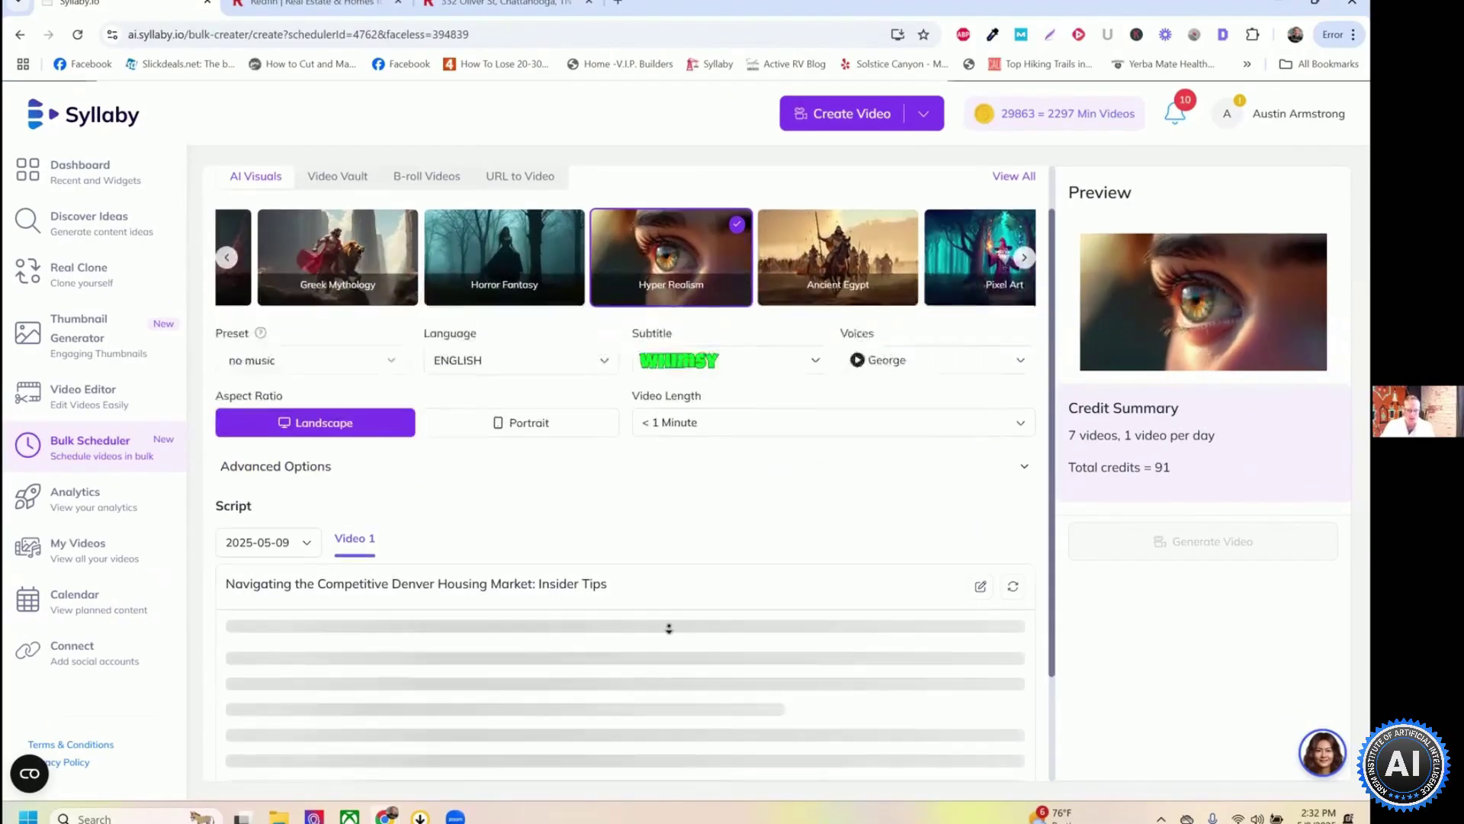
# Review the generated scripts for 2025-05-10 and 2025-05-09 using the date dropdown
pyautogui.click(276, 446)
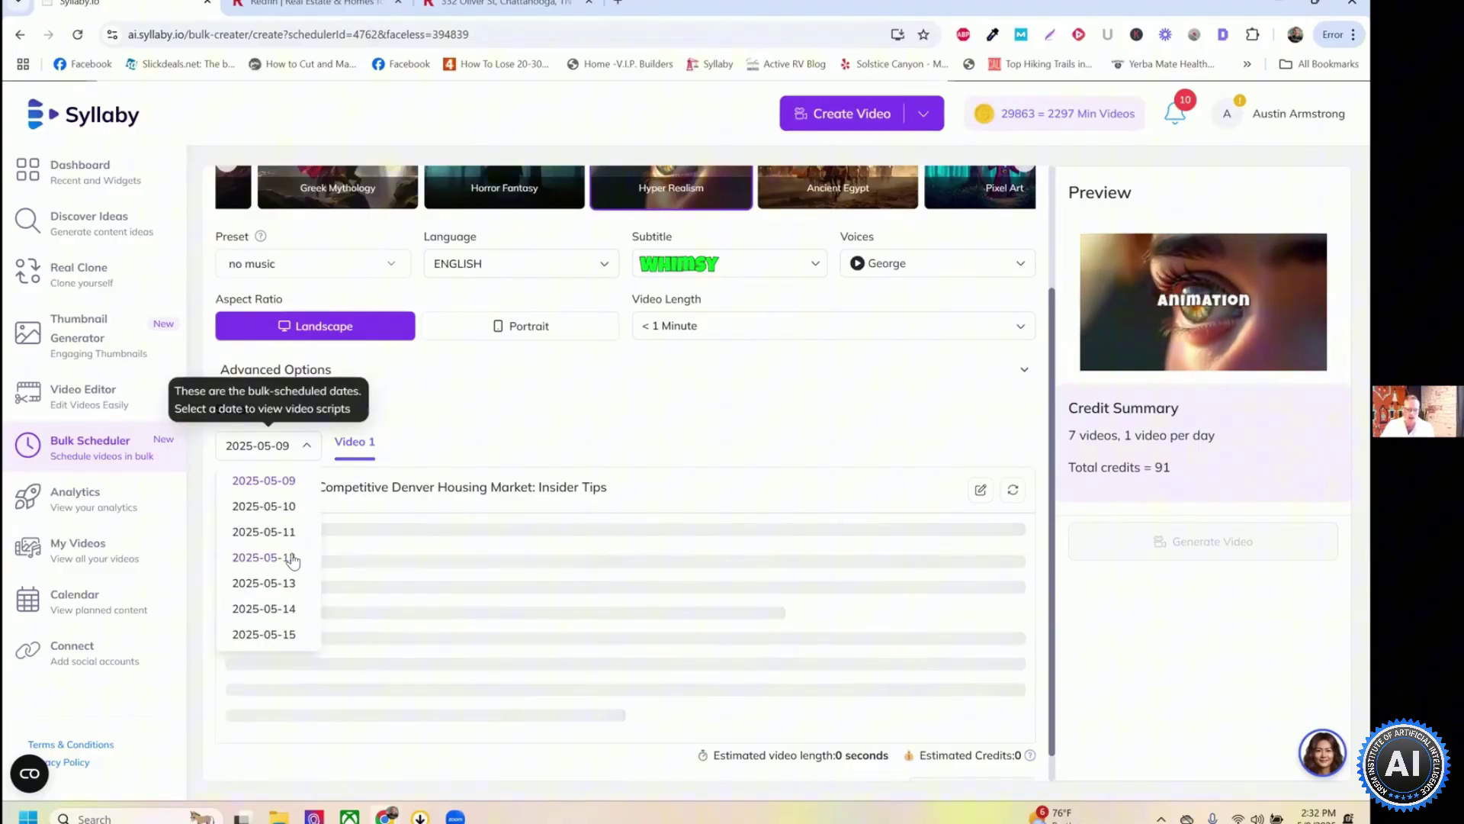
pyautogui.click(305, 503)
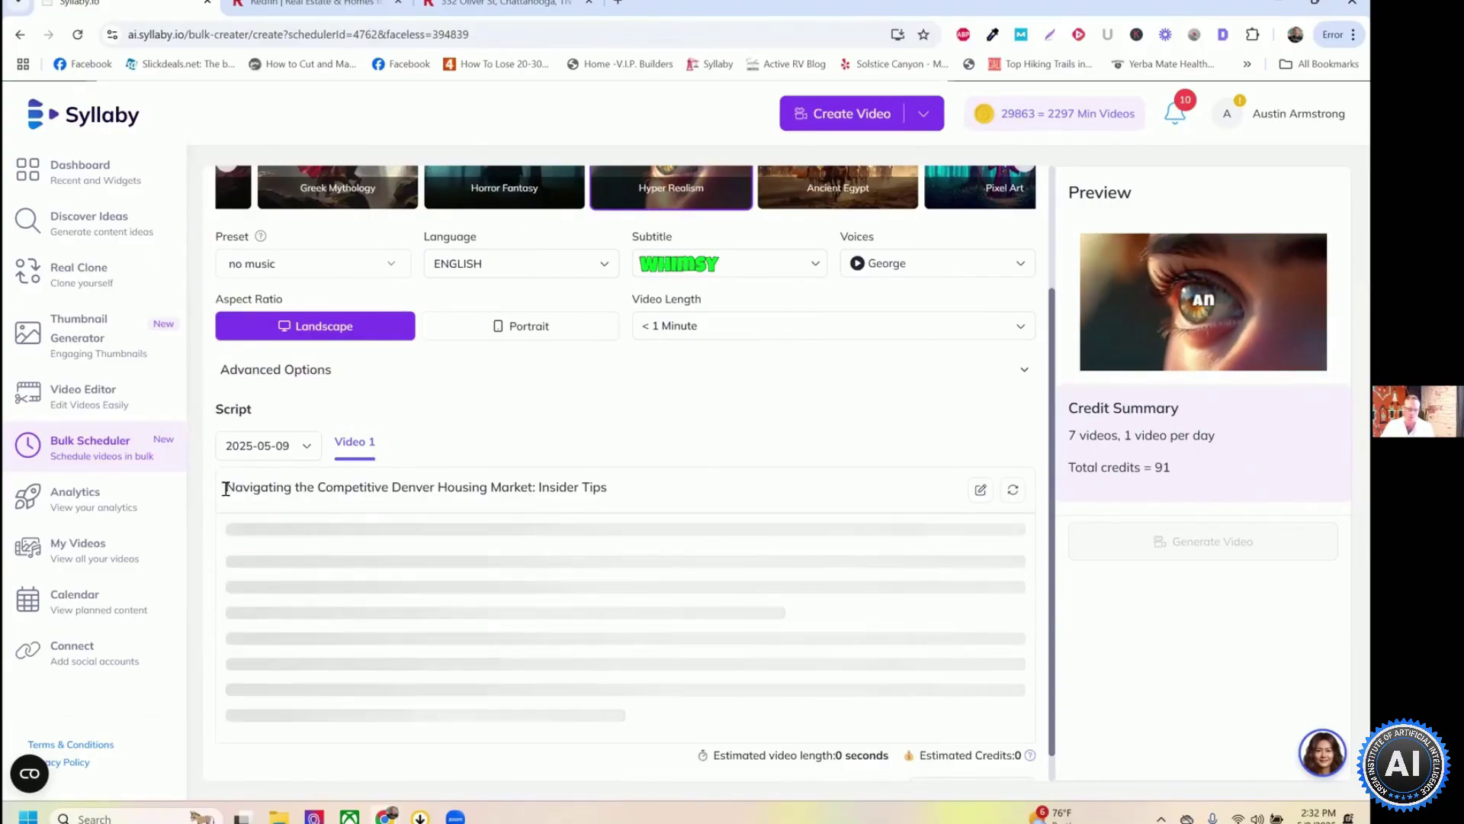
pyautogui.click(267, 445)
pyautogui.click(281, 505)
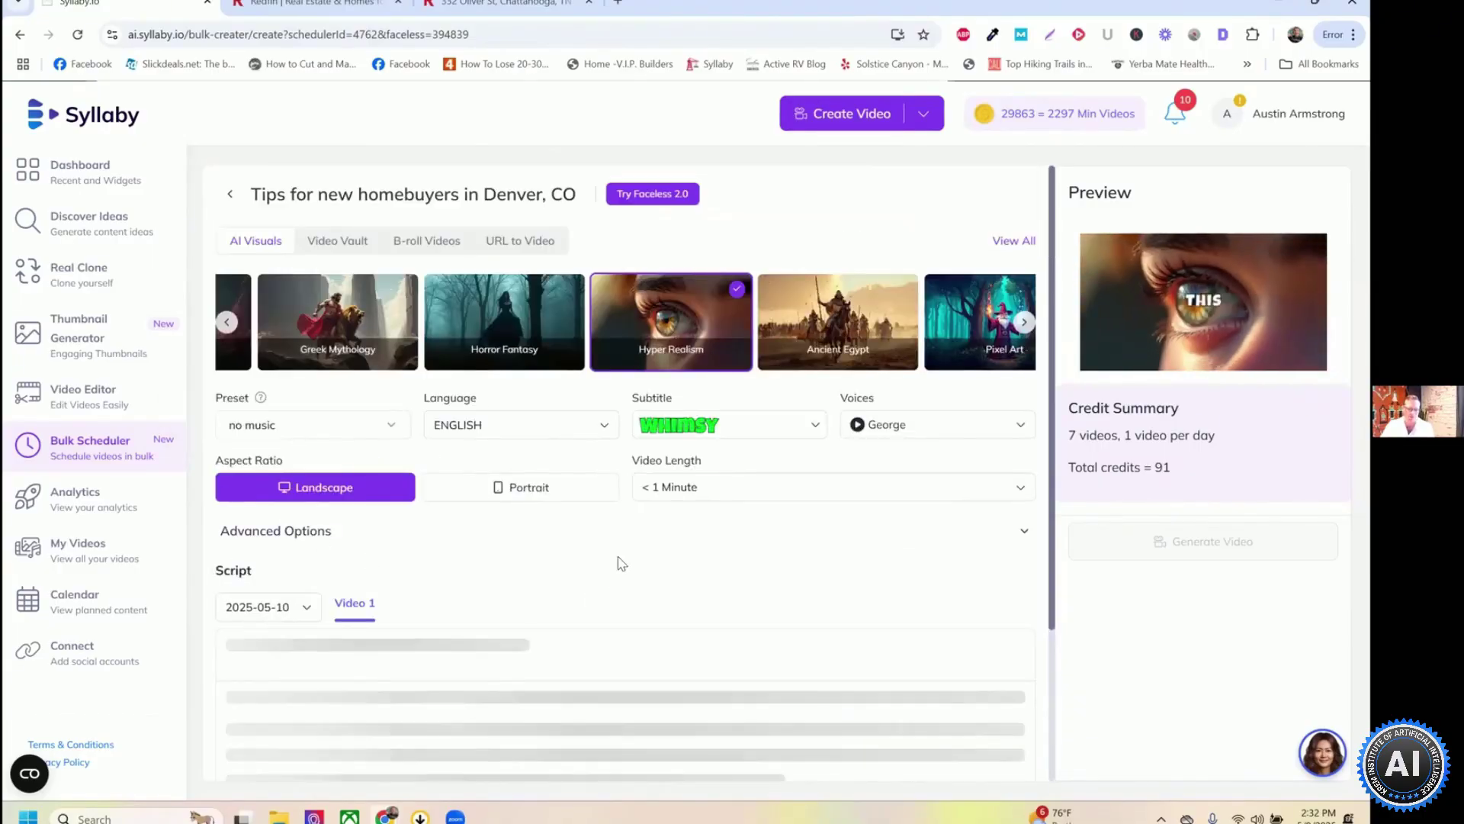
pyautogui.scroll(-2, 596, 559)
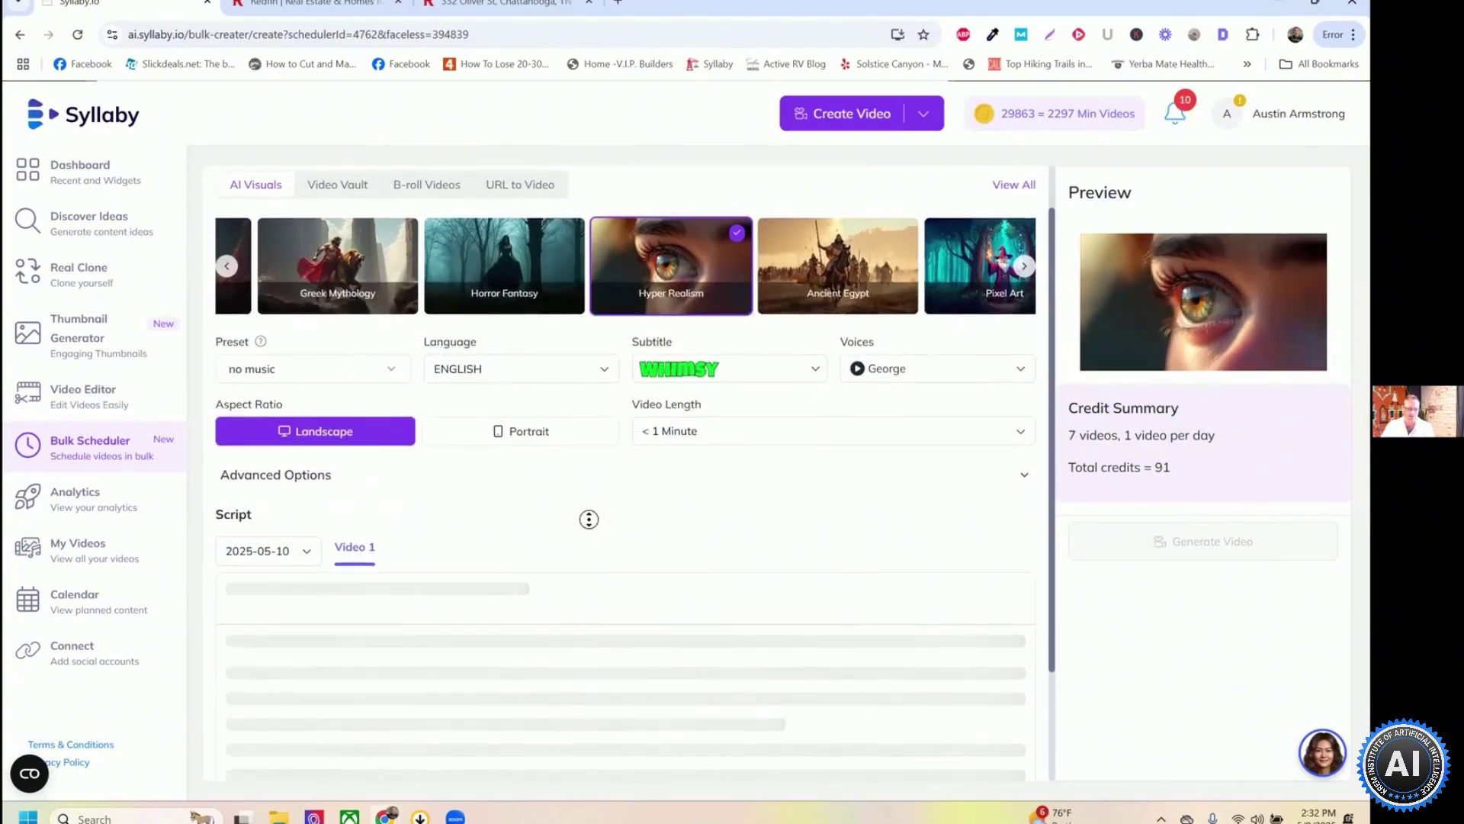
pyautogui.scroll(-1, 700, 587)
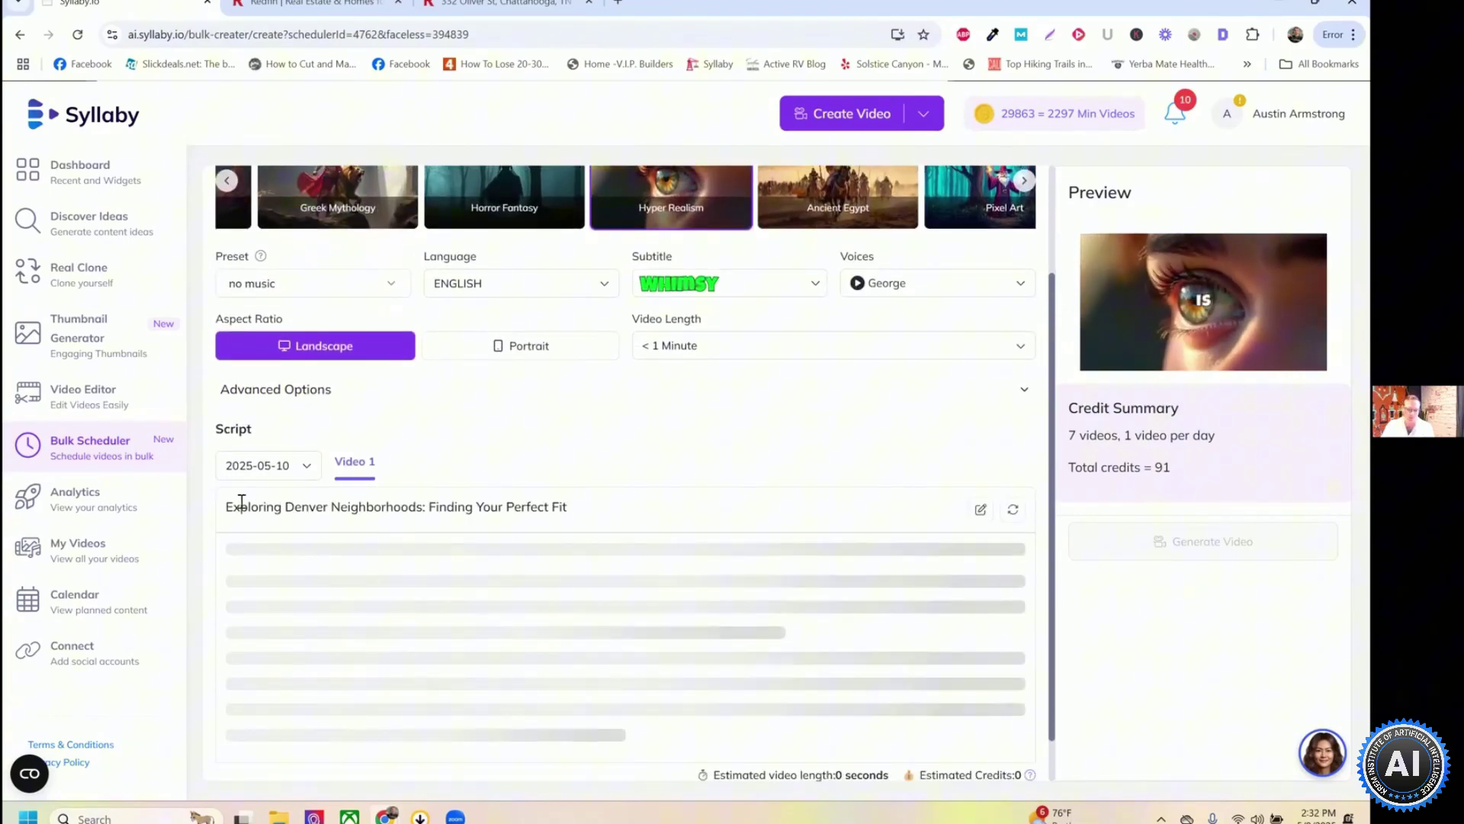
pyautogui.click(268, 465)
pyautogui.click(263, 498)
pyautogui.scroll(-3, 405, 597)
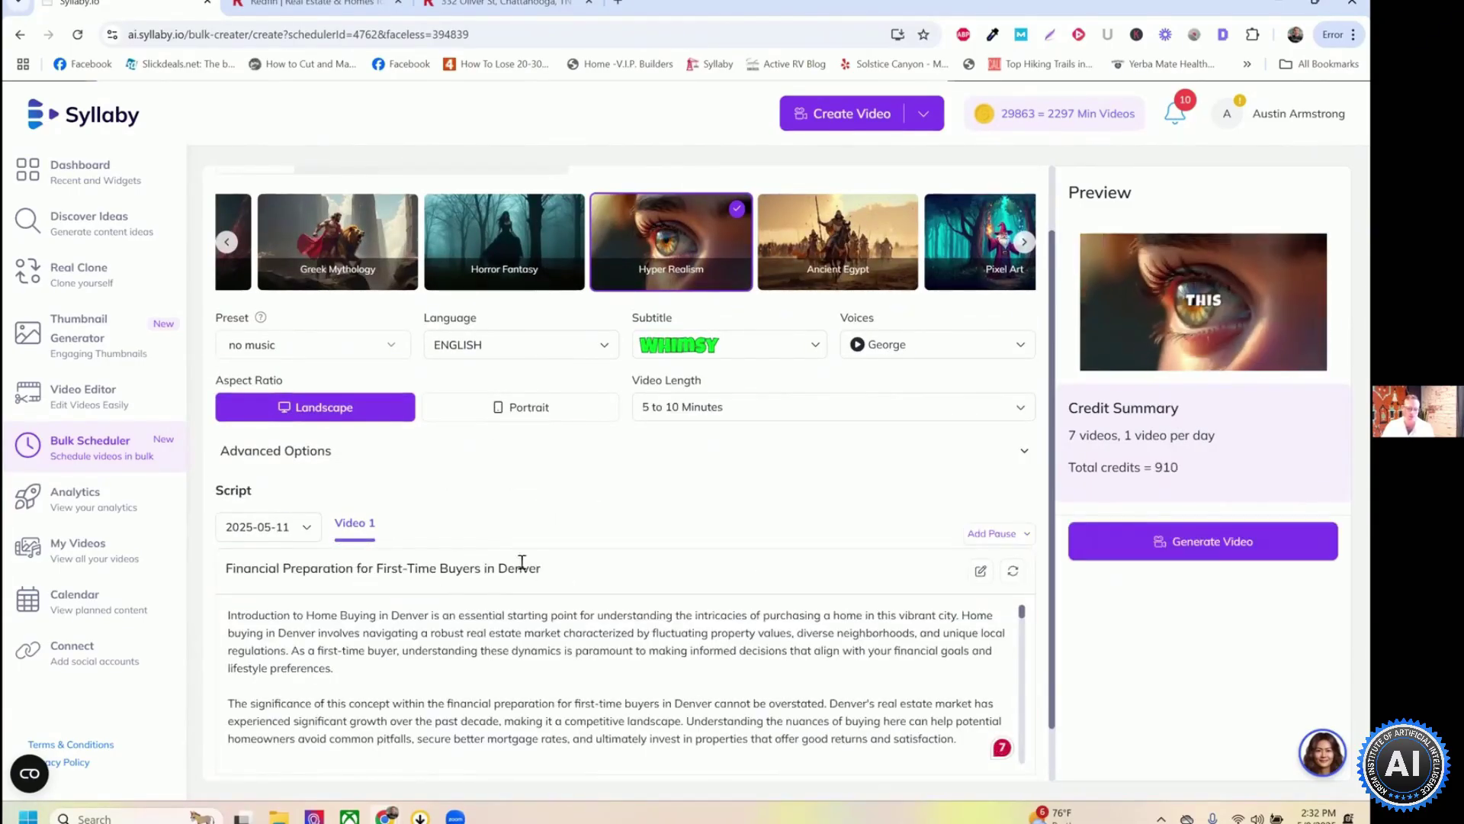
pyautogui.scroll(-5, 598, 549)
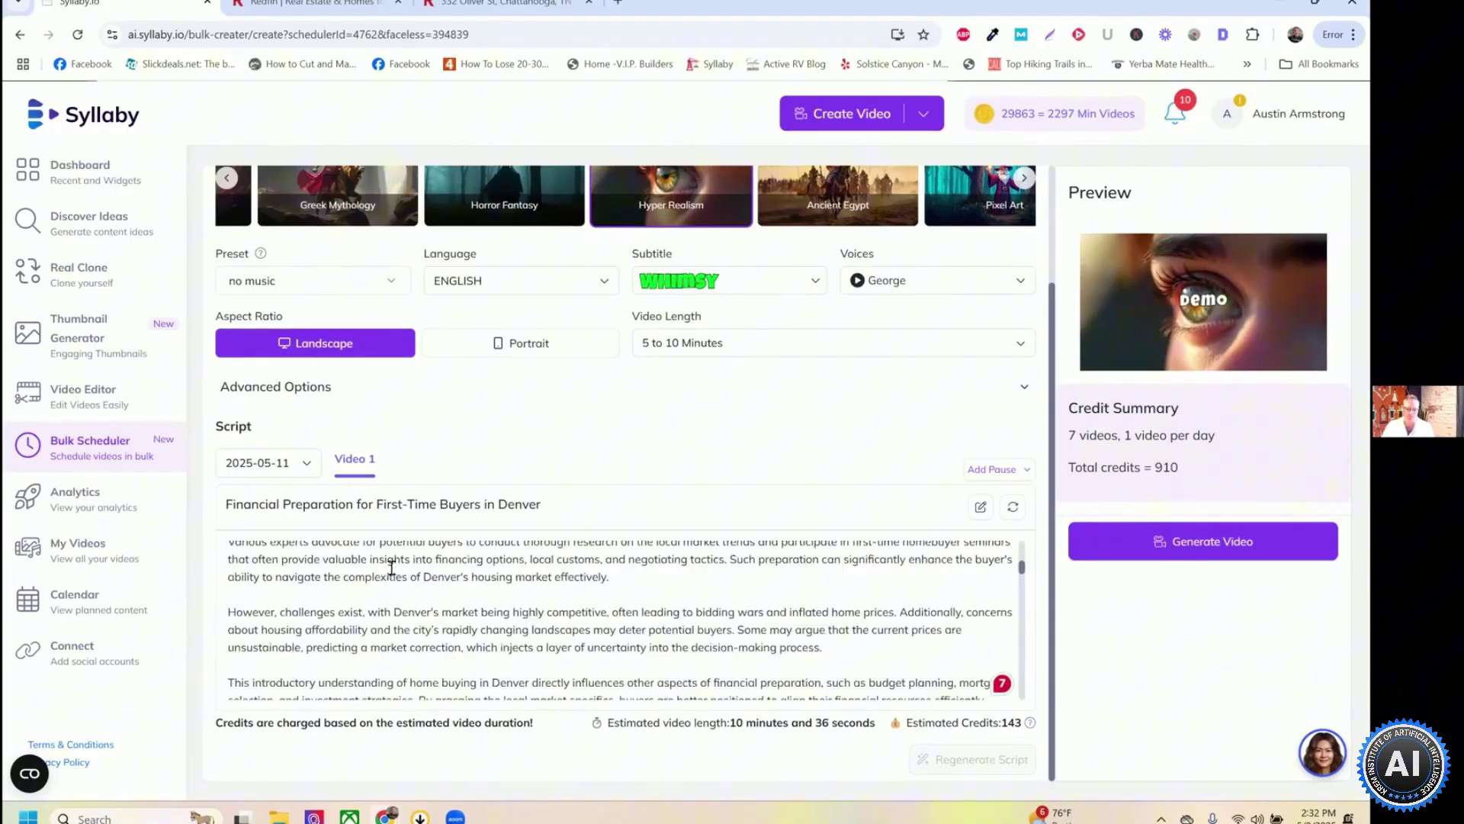
pyautogui.scroll(-2, 649, 569)
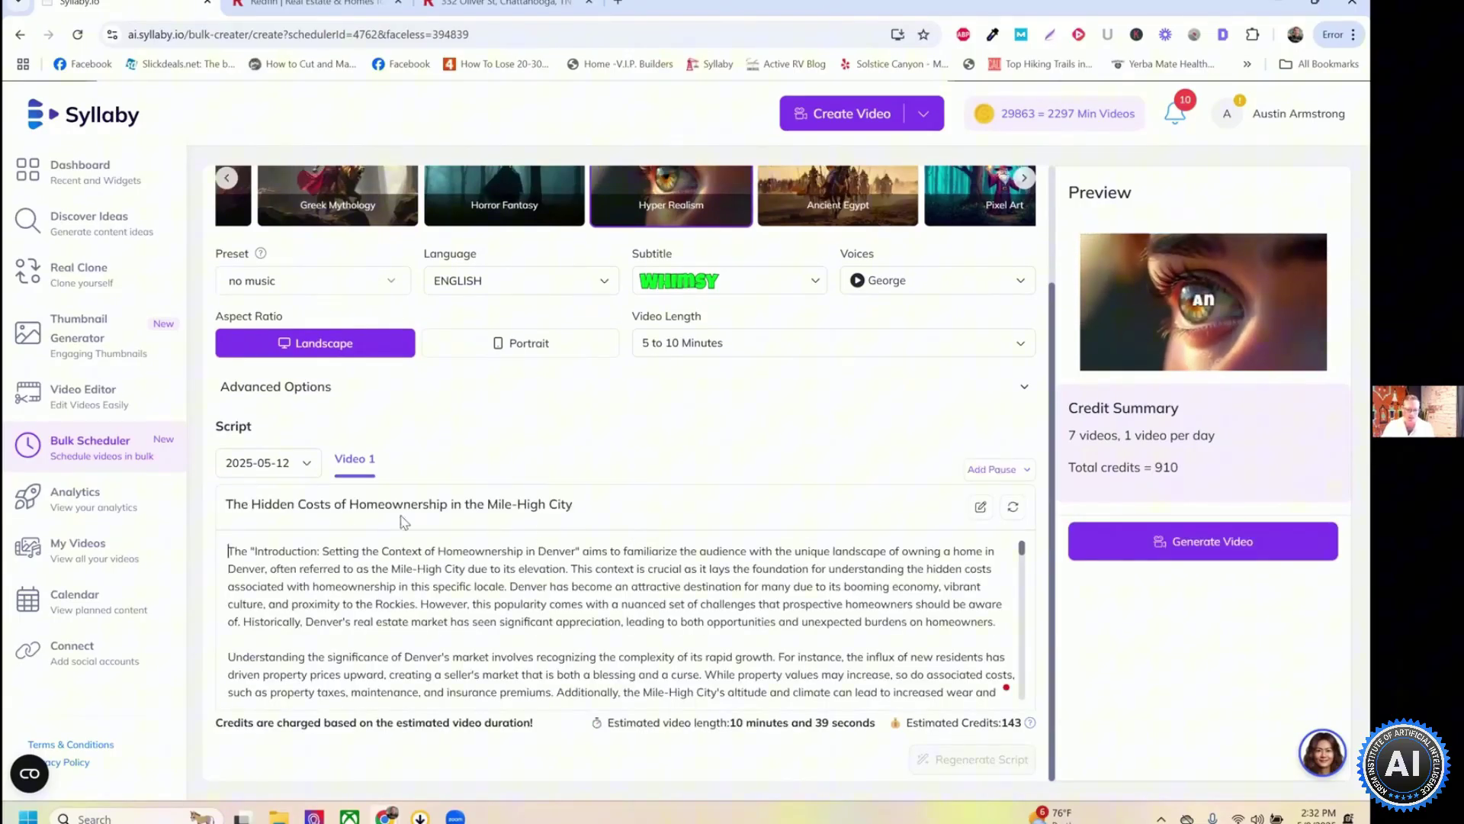
pyautogui.scroll(-2, 701, 587)
pyautogui.scroll(3, 793, 533)
pyautogui.scroll(2, 793, 491)
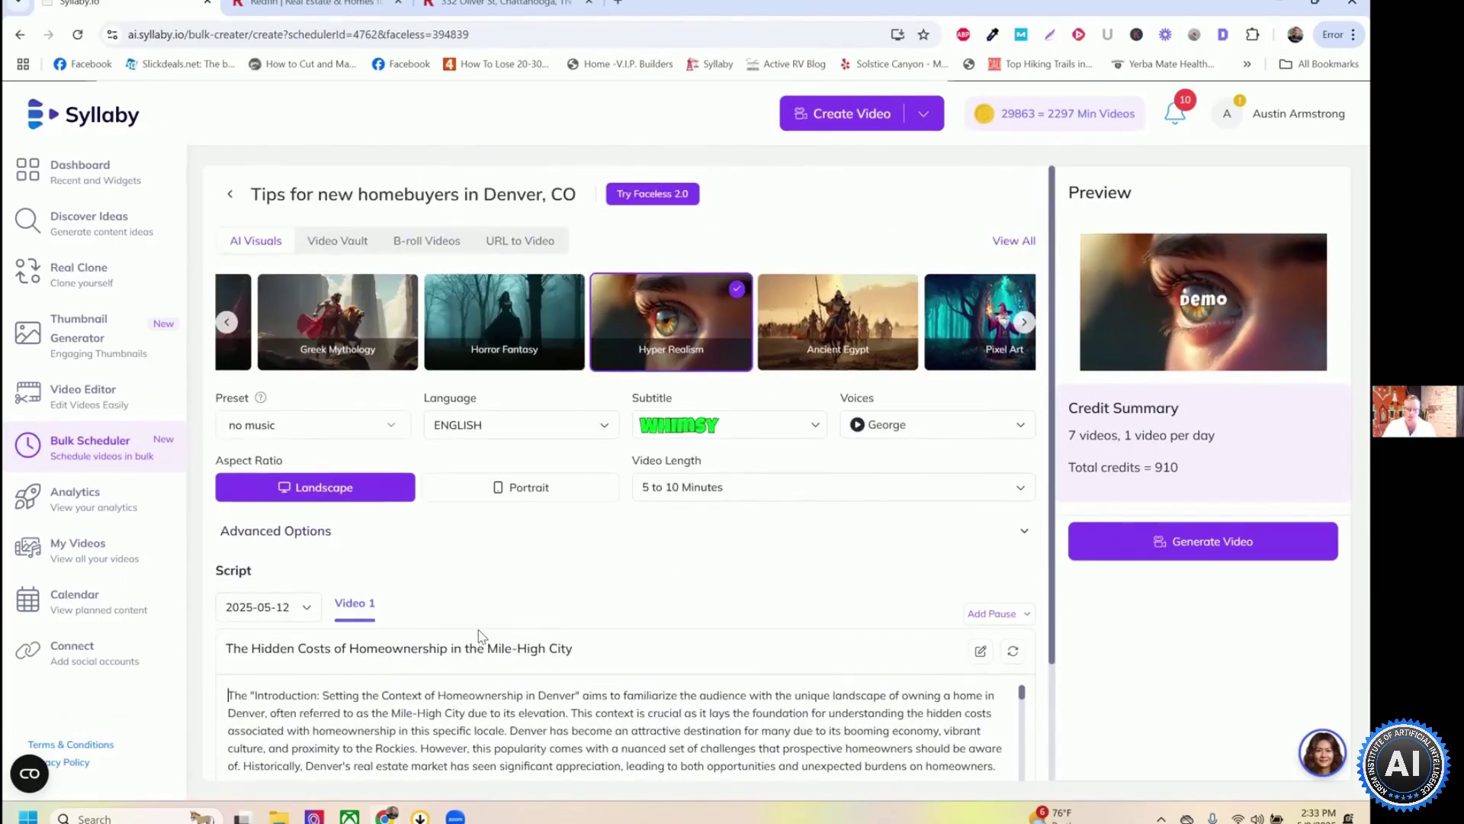
pyautogui.scroll(-2, 601, 647)
pyautogui.scroll(-5, 687, 603)
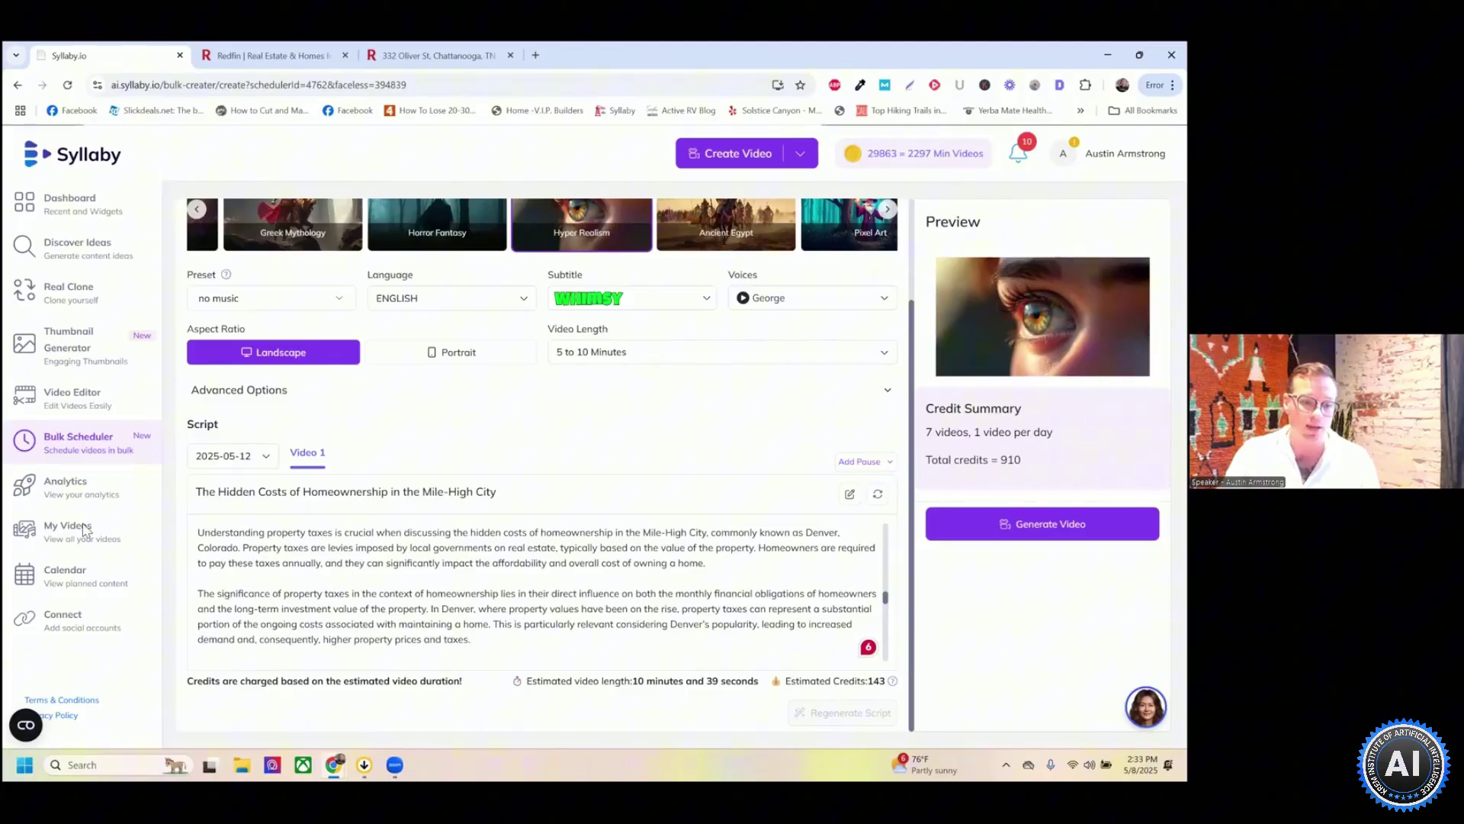
# Open the Calendar and preview the Cairo's Hidden Tunnels and Apr 7 pyramids posts
pyautogui.click(68, 576)
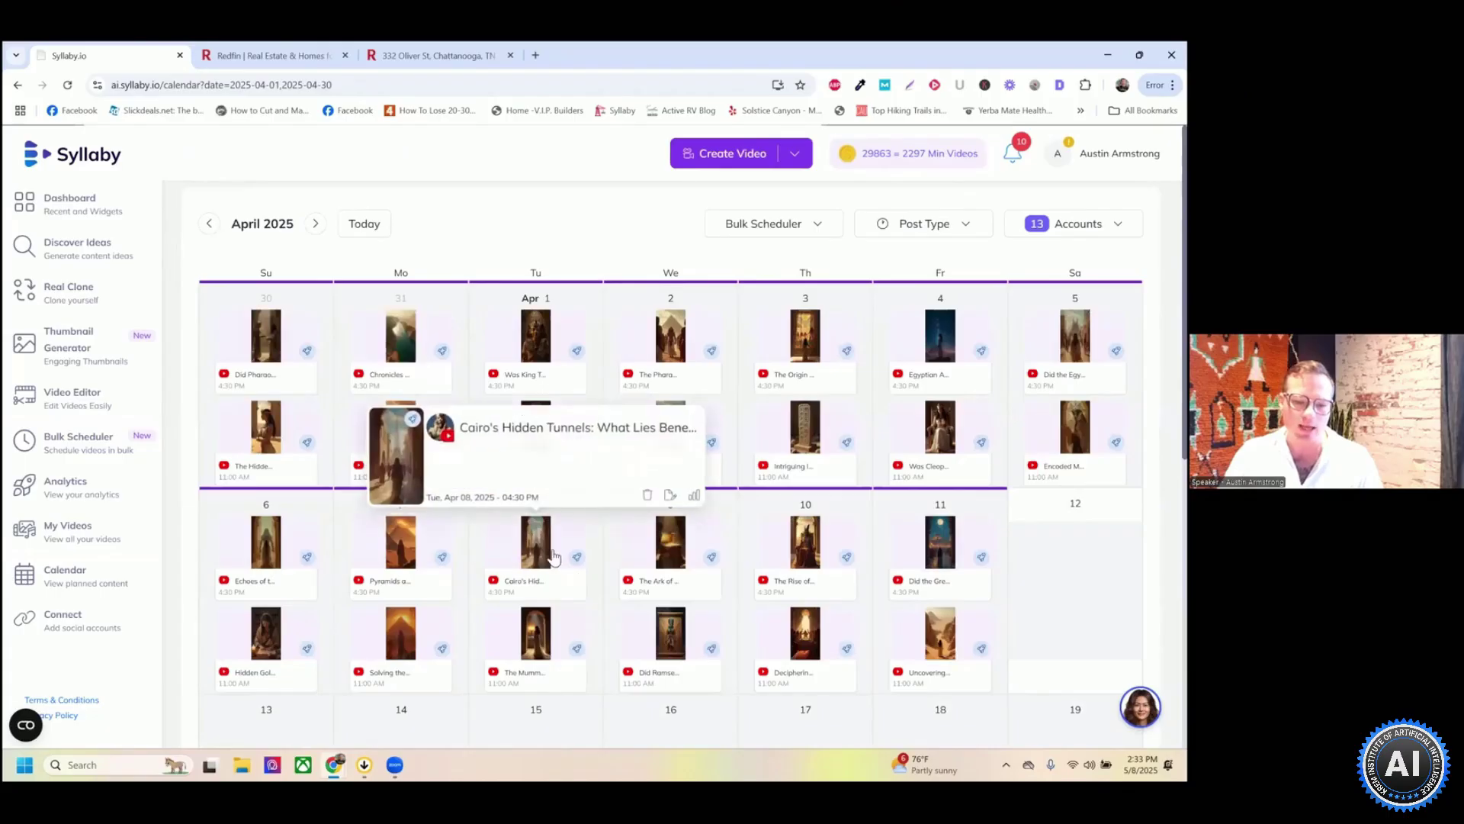
pyautogui.click(535, 543)
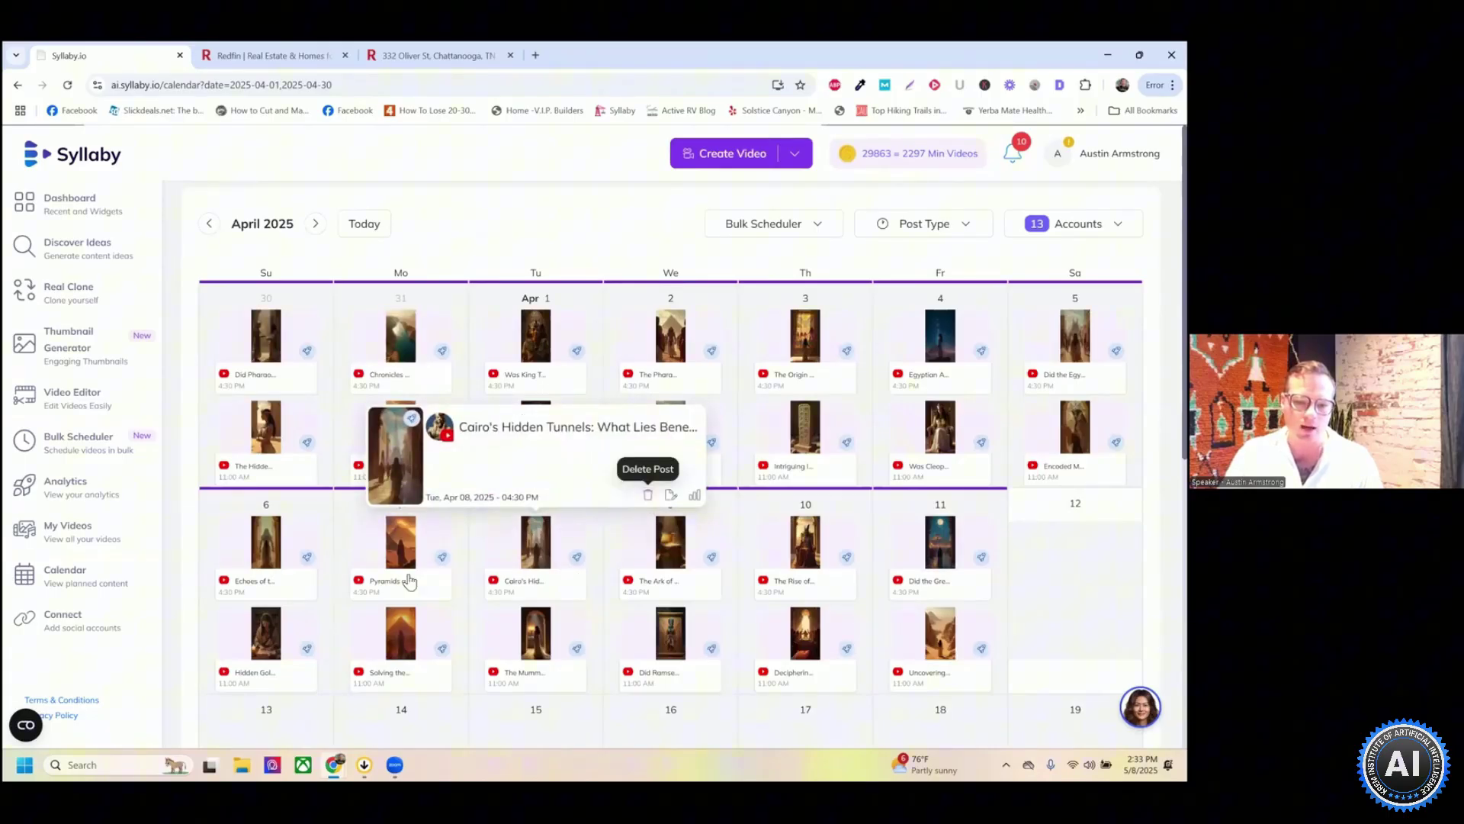
pyautogui.moveTo(438, 550)
pyautogui.mouseDown()
pyautogui.moveTo(599, 536)
pyautogui.moveTo(415, 560)
pyautogui.mouseUp()
pyautogui.click(411, 549)
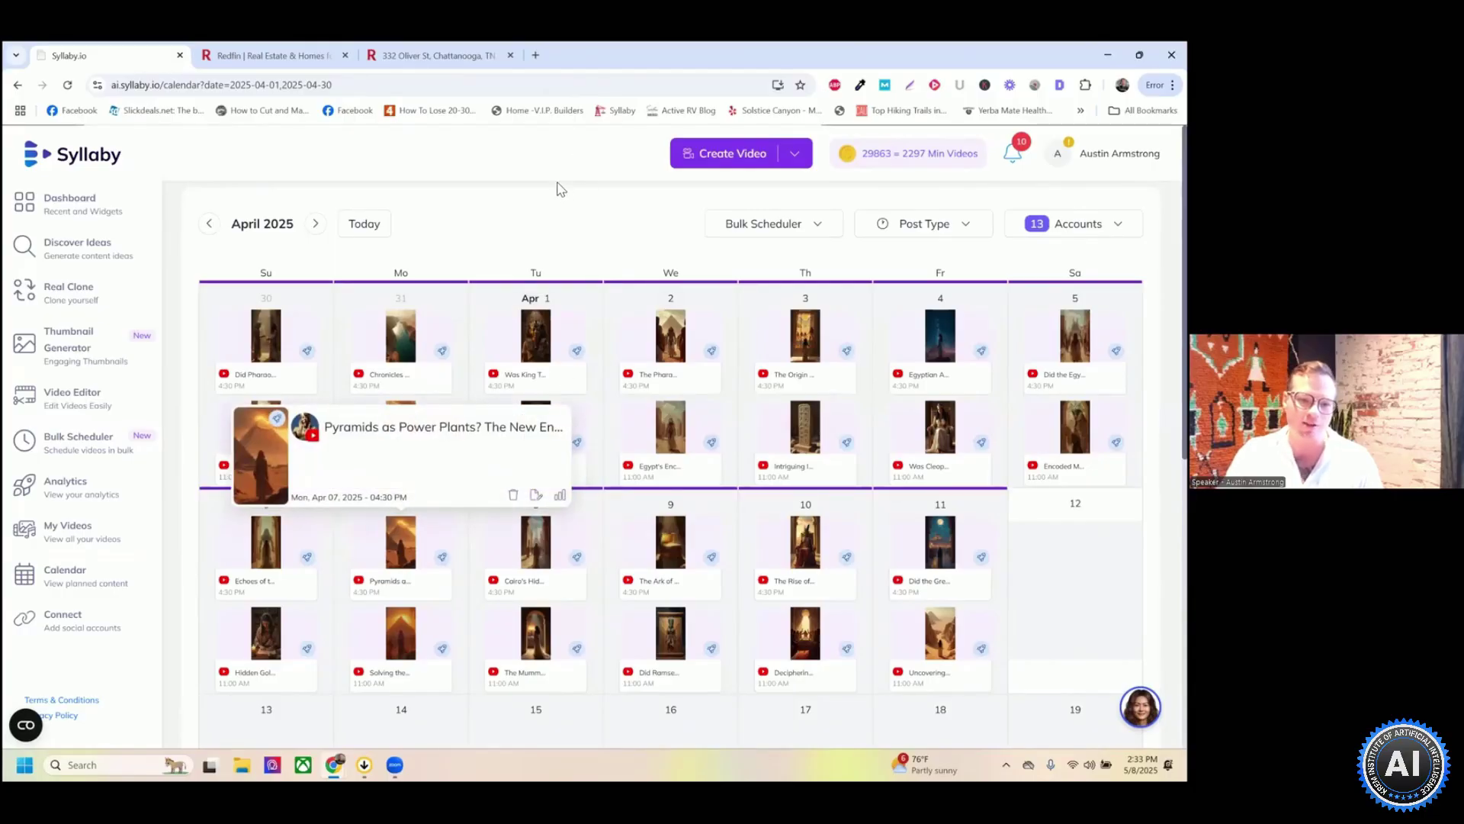
pyautogui.click(598, 412)
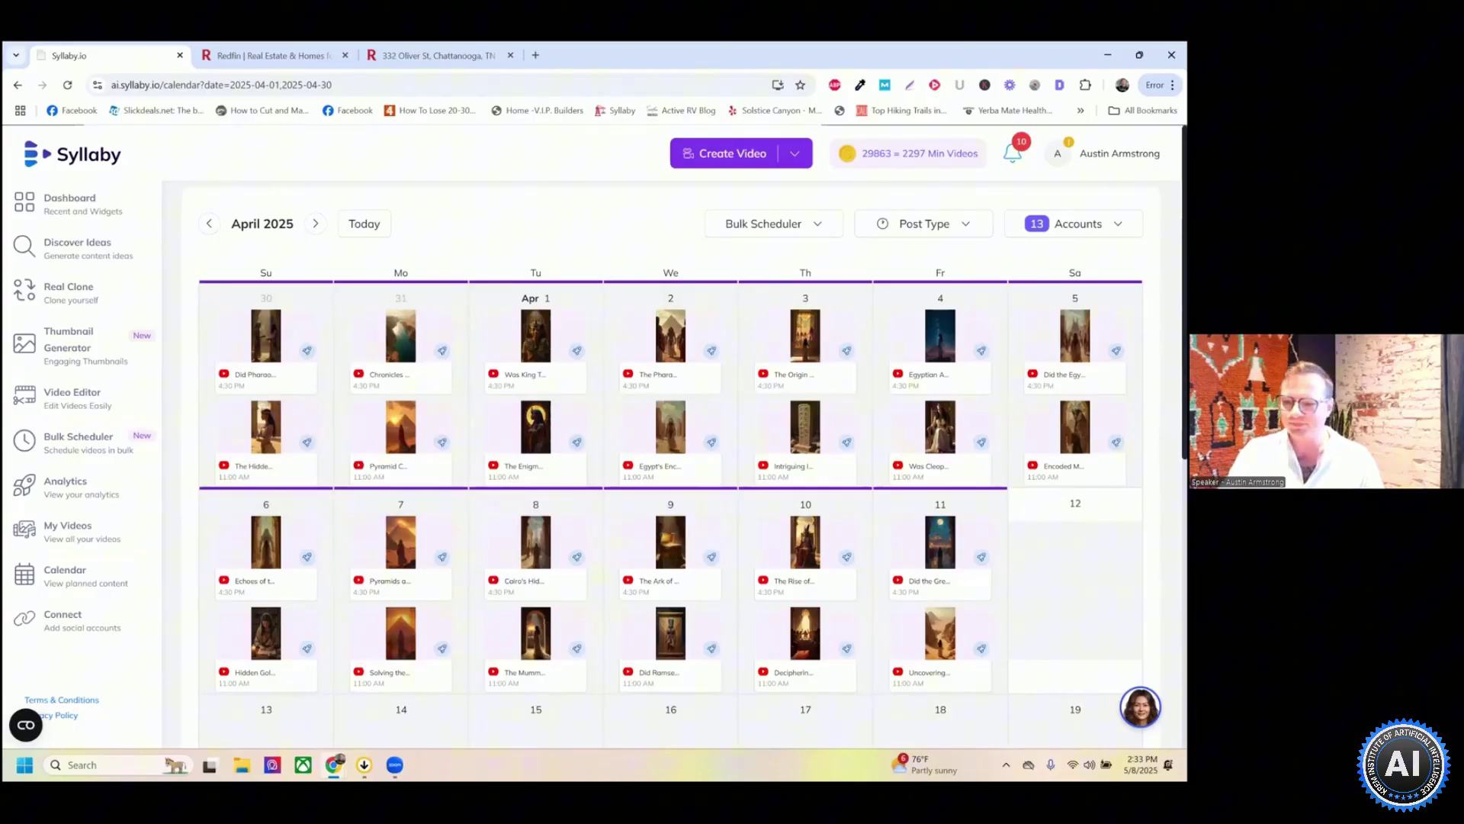
pyautogui.scroll(-1, 598, 412)
pyautogui.scroll(-4, 219, 446)
pyautogui.scroll(7, 219, 446)
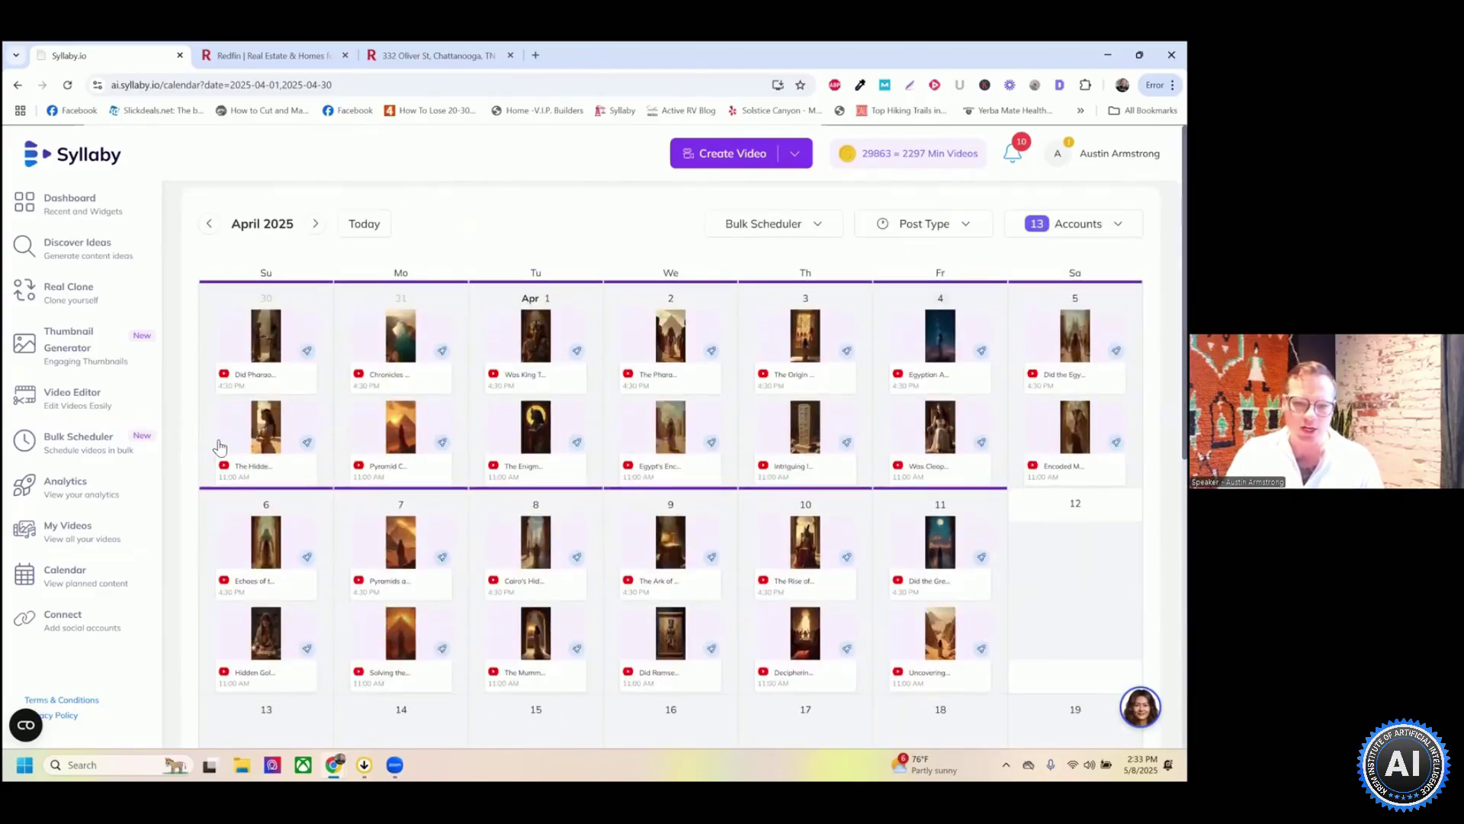
# Open My Videos and scroll through its 11 folders and the video grid
pyautogui.click(68, 532)
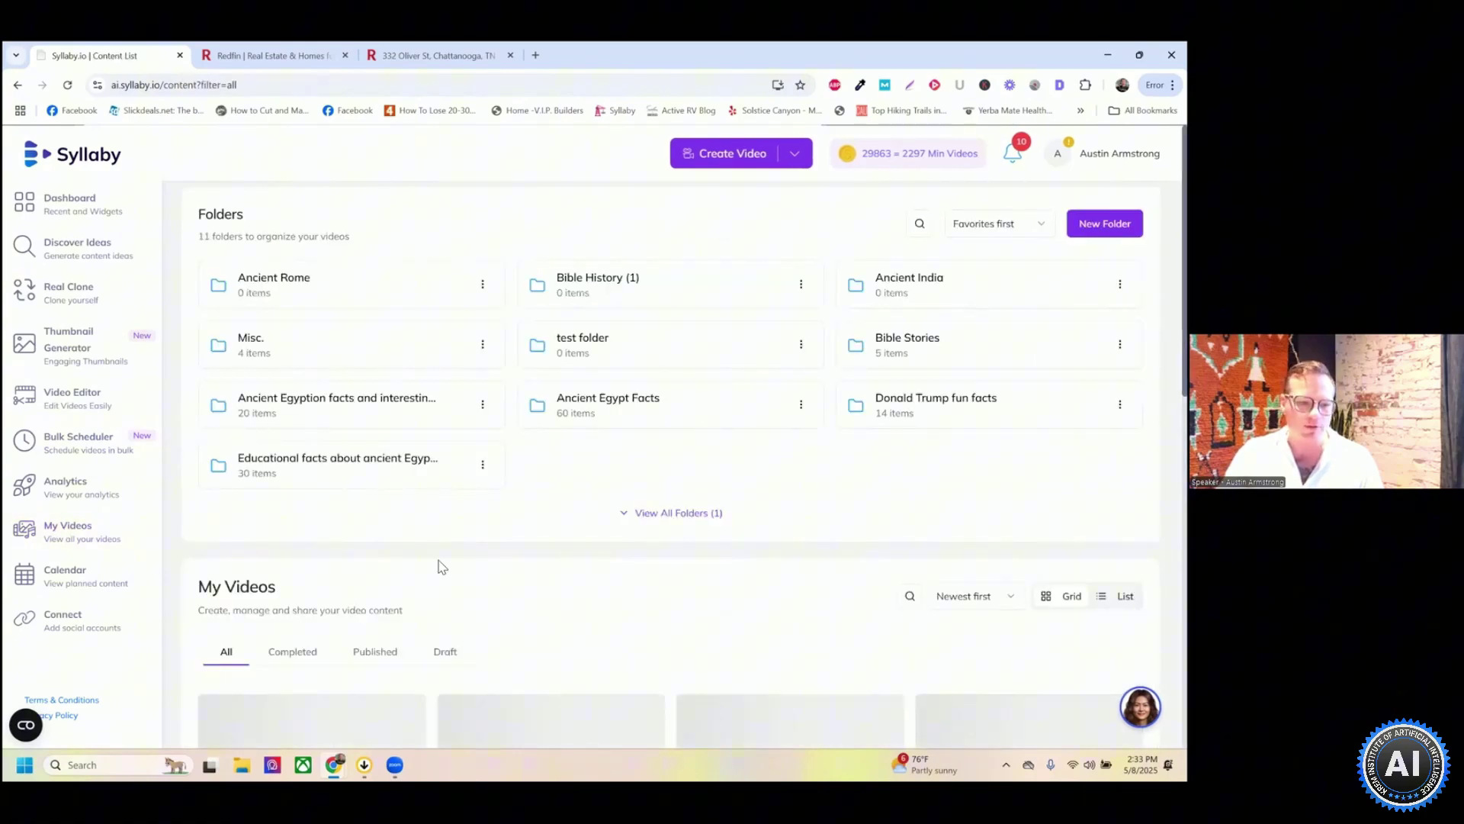
pyautogui.scroll(-5, 367, 388)
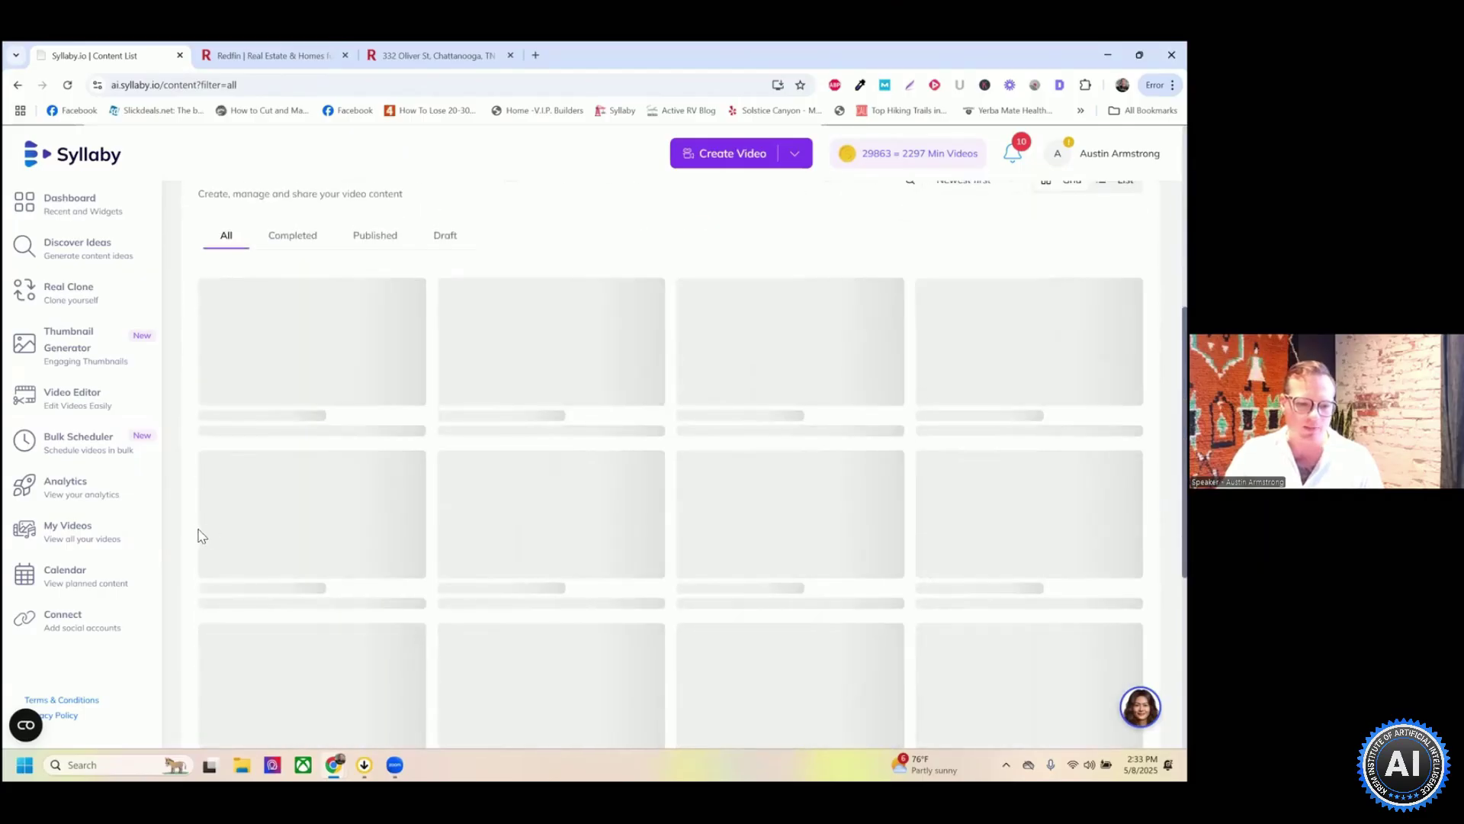
pyautogui.scroll(-2, 452, 523)
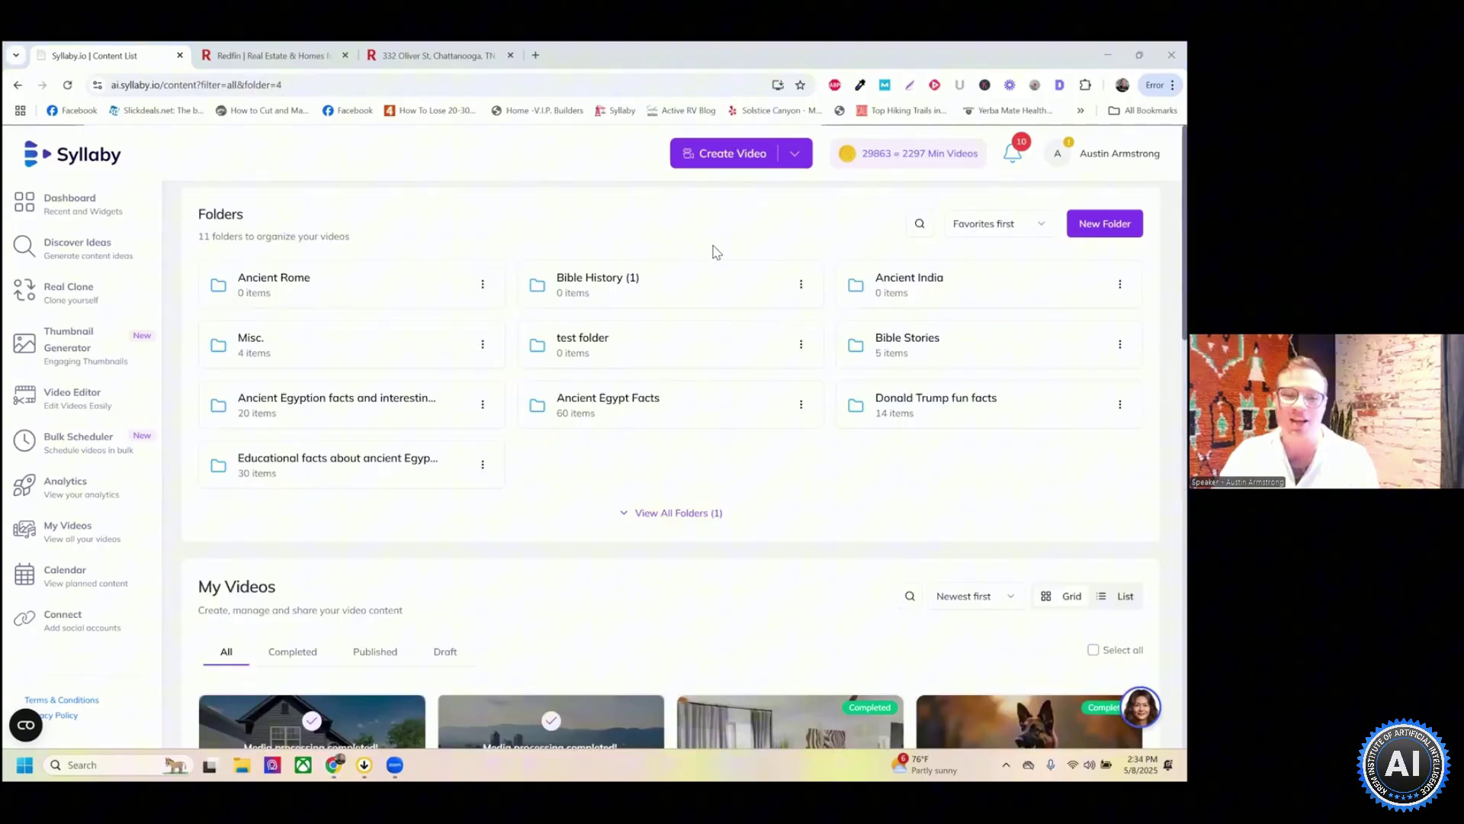